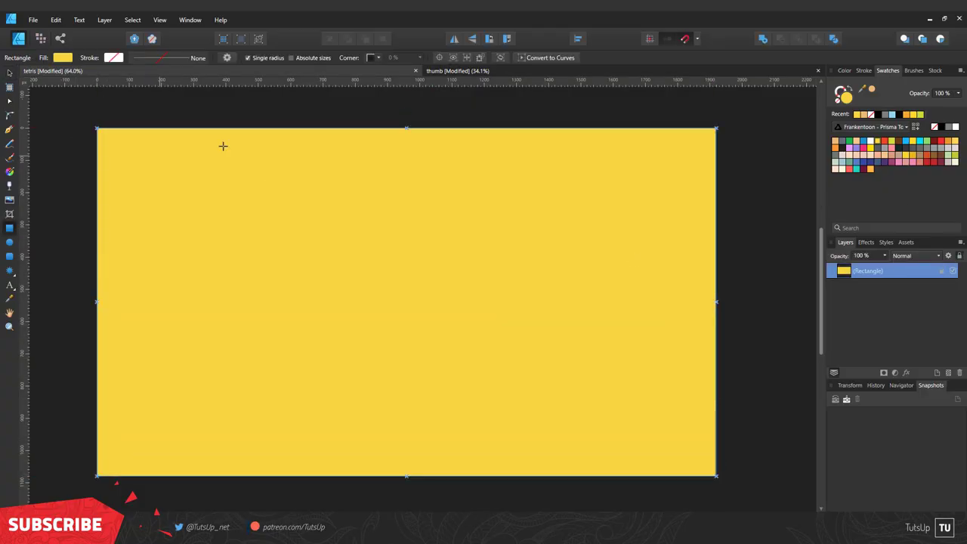
Draw a horizontal desk line across the lower yellow background with a black 3.9 pt stroke
{"action": "key", "text": "v"}
{"action": "key", "text": "ctrl+d"}
{"action": "left_click", "coordinate": [9, 130]}
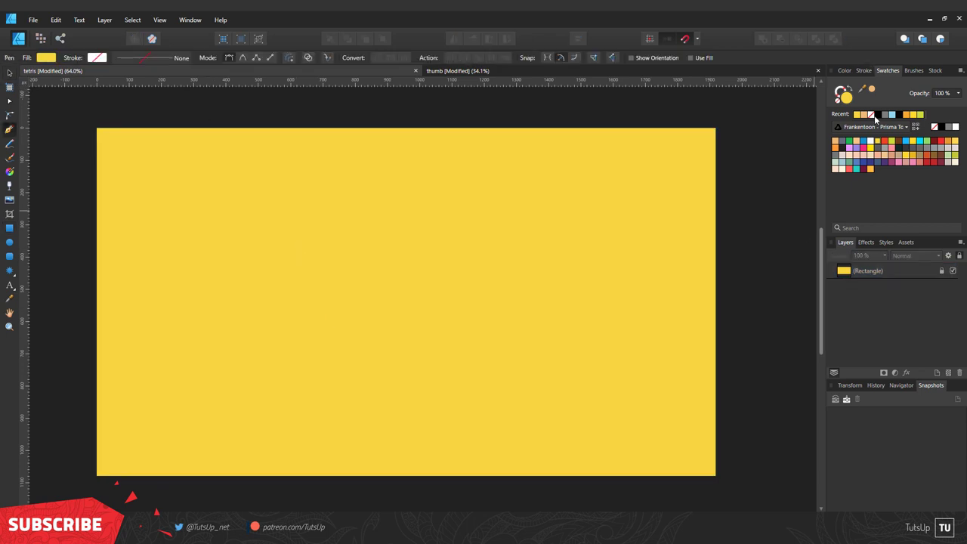
{"action": "left_click_drag", "start_coordinate": [194, 354], "coordinate": [624, 368]}
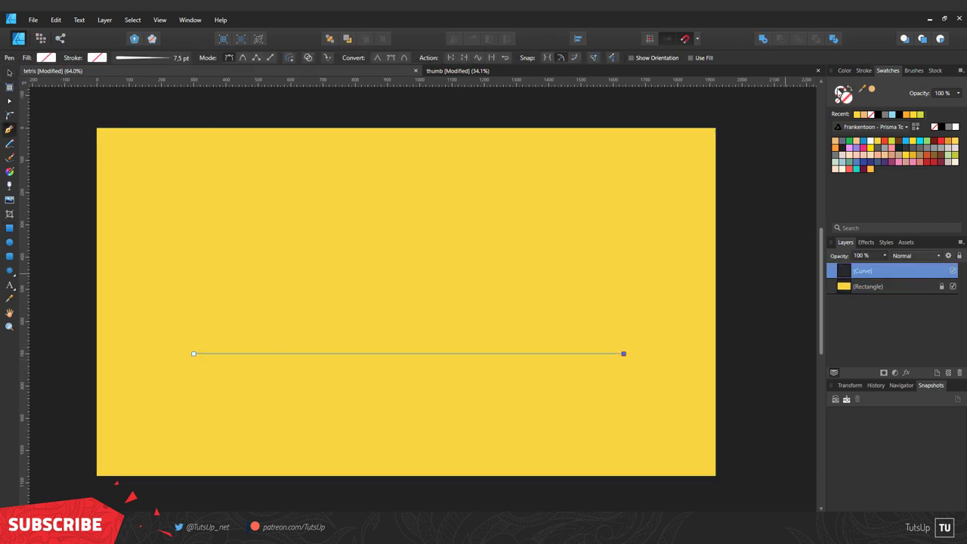
{"action": "left_click", "coordinate": [864, 71]}
{"action": "left_click_drag", "start_coordinate": [885, 103], "coordinate": [874, 103]}
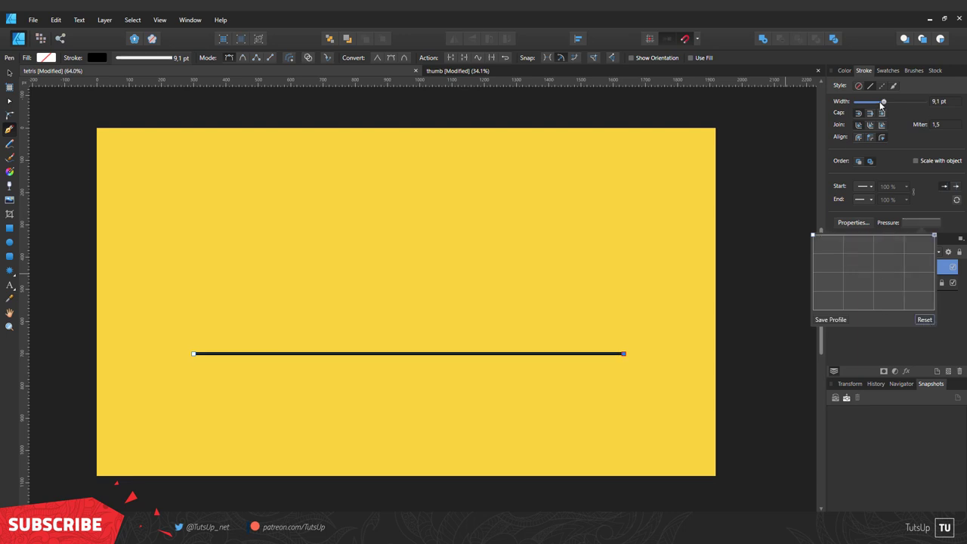
{"action": "left_click", "coordinate": [844, 70]}
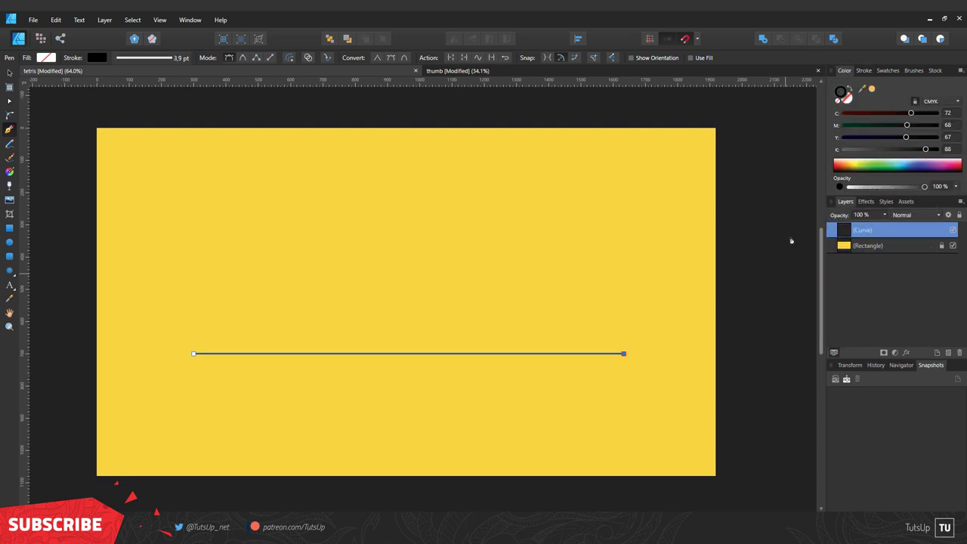
{"action": "left_click", "coordinate": [9, 228]}
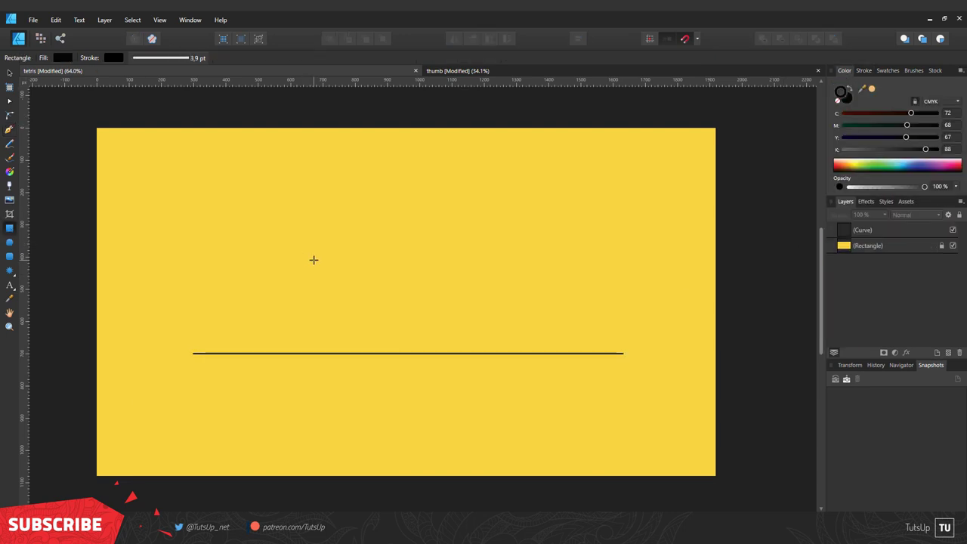
Draw a red, stroke-less rectangle on the line and shape it wider at the top as a pot
{"action": "left_click_drag", "start_coordinate": [244, 325], "coordinate": [211, 352]}
{"action": "scroll", "coordinate": [223, 345], "scroll_direction": "up", "scroll_amount": 5}
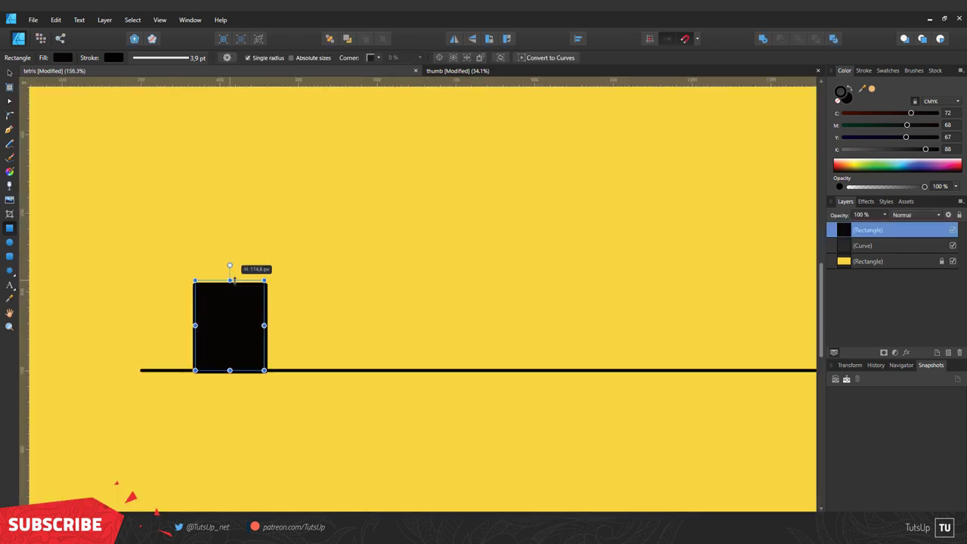
{"action": "left_click", "coordinate": [838, 100]}
{"action": "left_click", "coordinate": [864, 70]}
{"action": "left_click", "coordinate": [888, 70]}
{"action": "left_click", "coordinate": [939, 141]}
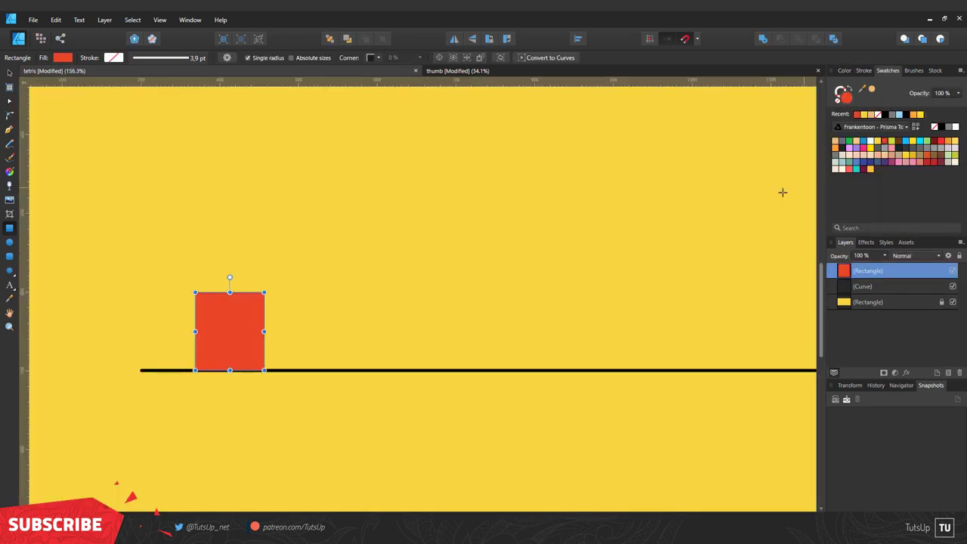
{"action": "key", "text": "ctrl+Return"}
{"action": "key", "text": "p"}
{"action": "left_click_drag", "start_coordinate": [241, 297], "coordinate": [249, 297]}
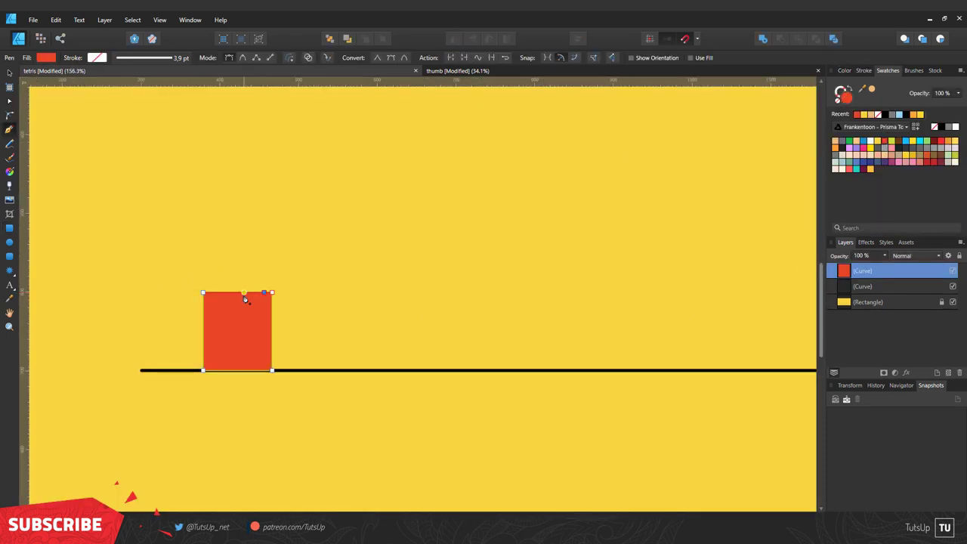
{"action": "key", "text": "a"}
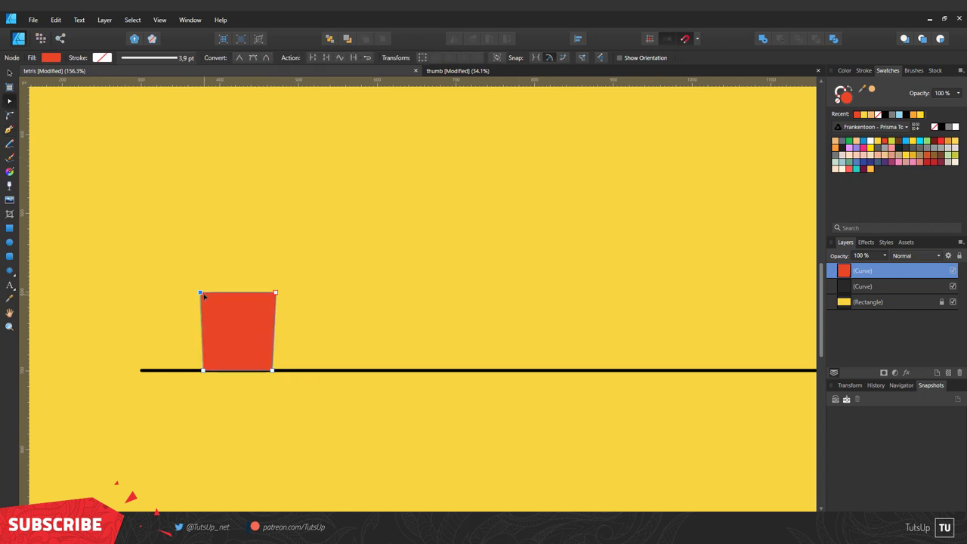
Add two short black rim marks across the pot's top and nest them inside the pot
{"action": "left_click", "coordinate": [9, 130]}
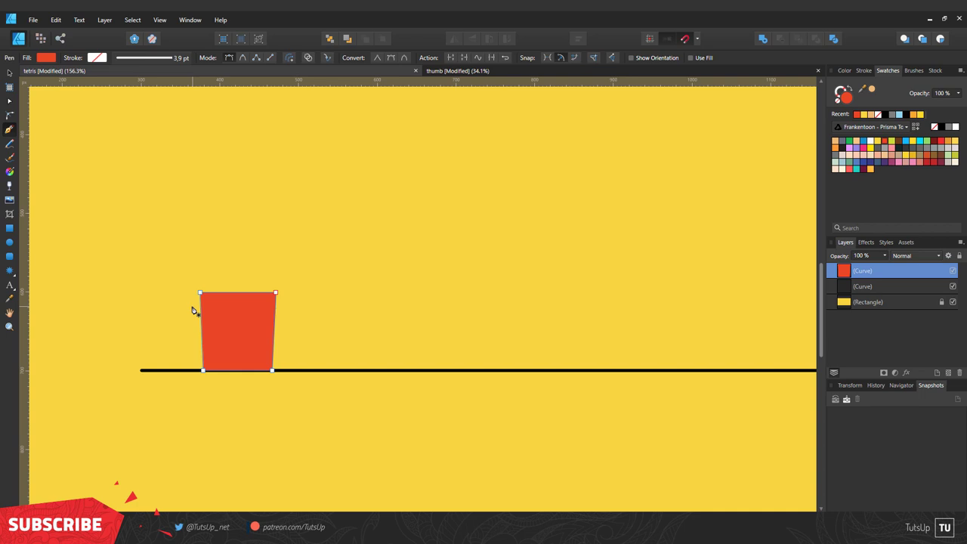
{"action": "left_click", "coordinate": [237, 308]}
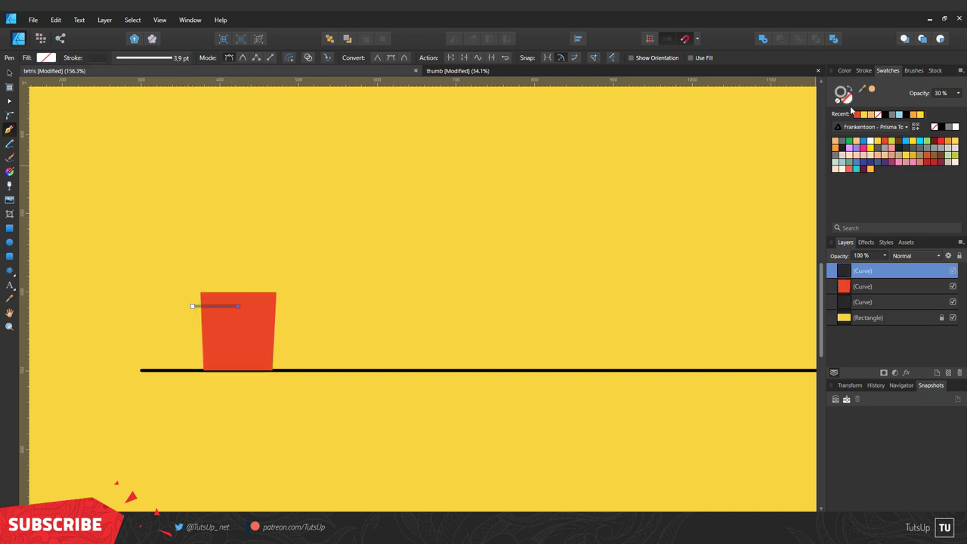
{"action": "left_click", "coordinate": [845, 71]}
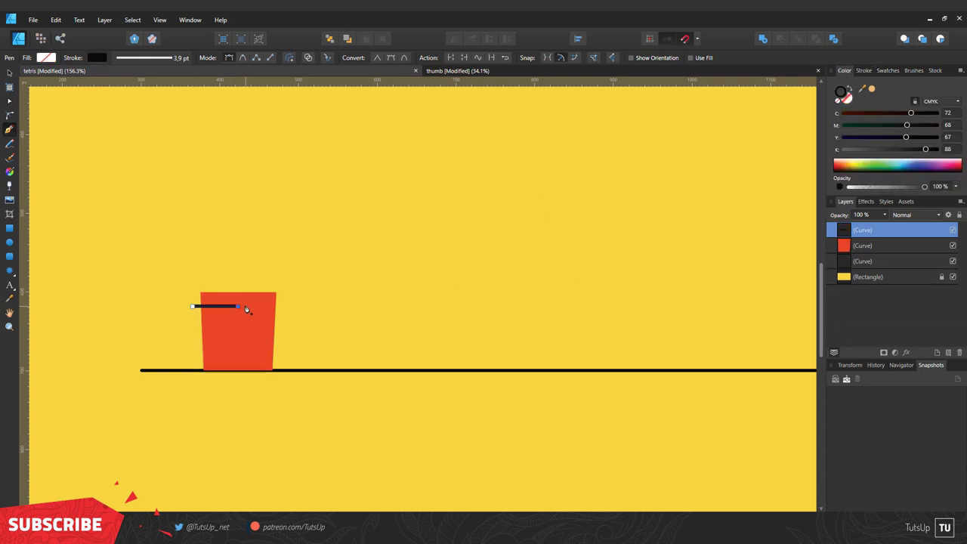
{"action": "scroll", "coordinate": [246, 309], "scroll_direction": "up", "scroll_amount": 5}
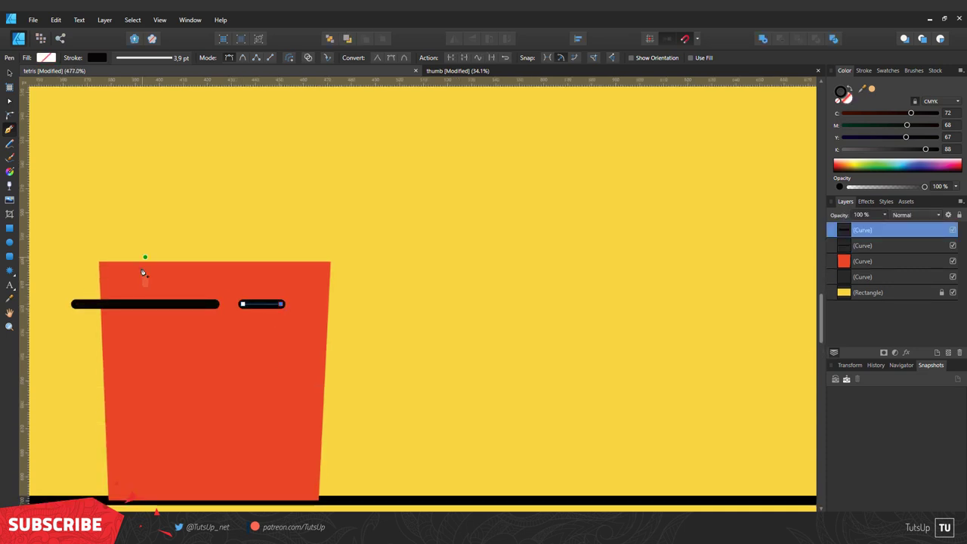
{"action": "left_click", "coordinate": [886, 250], "text": "shift"}
{"action": "left_click_drag", "start_coordinate": [886, 249], "coordinate": [874, 264]}
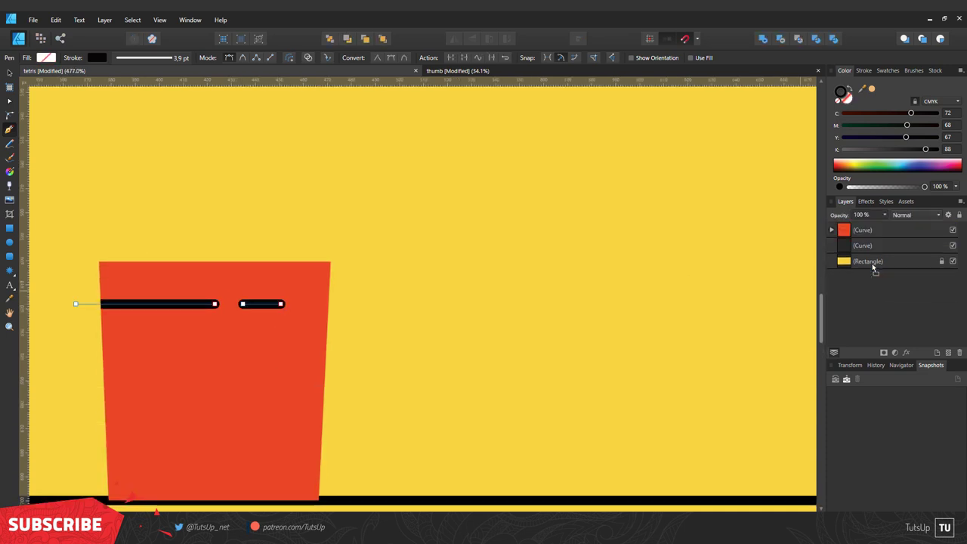
{"action": "scroll", "coordinate": [455, 339], "scroll_direction": "down", "scroll_amount": 5}
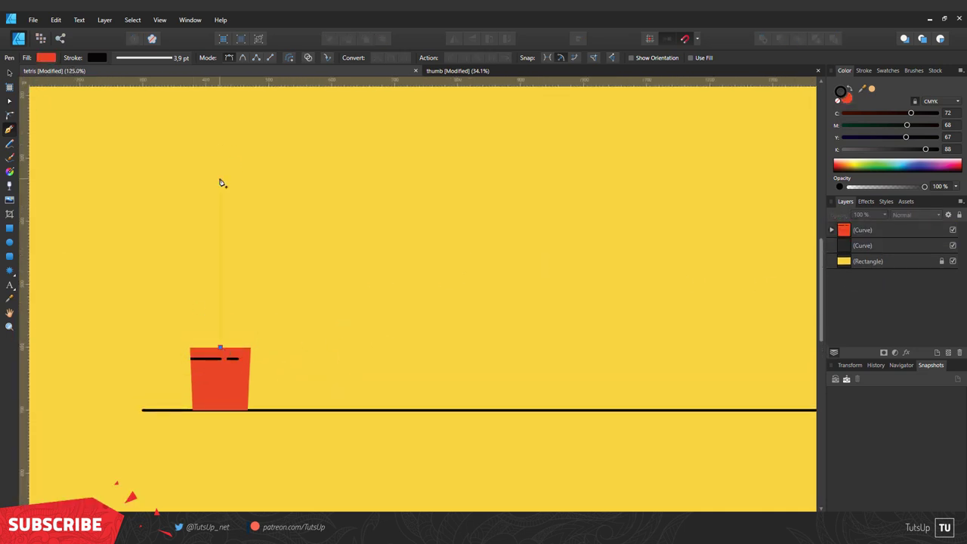
Finish the tall black stem above the pot and draw a small square beside it
{"action": "left_click", "coordinate": [221, 161]}
{"action": "key", "text": "Escape"}
{"action": "key", "text": "Escape"}
{"action": "key", "text": "m"}
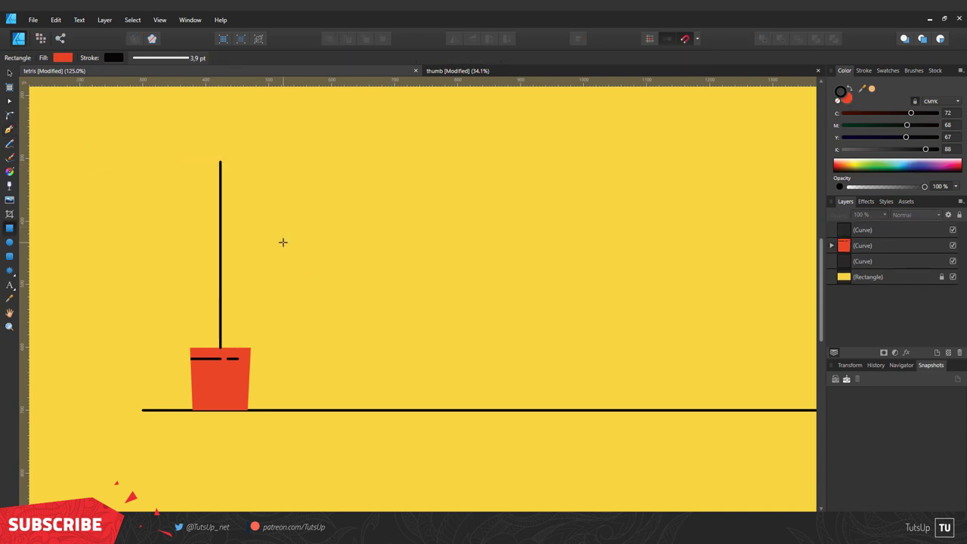
{"action": "mouse_move", "coordinate": [309, 223]}
{"action": "left_mouse_down"}
{"action": "mouse_move", "coordinate": [257, 262]}
{"action": "mouse_move", "coordinate": [261, 270]}
{"action": "left_mouse_up"}
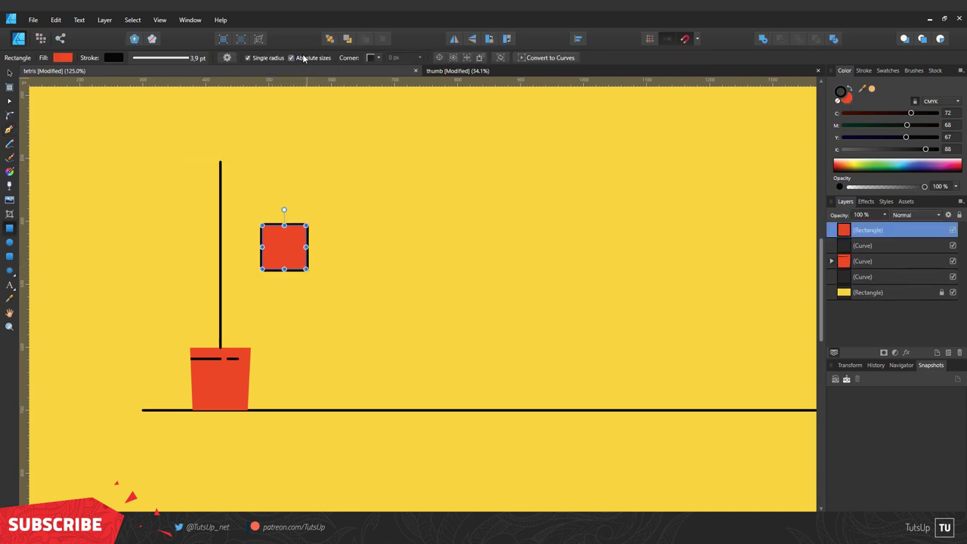
Round two opposite corners of the square into a green, stroke-less leaf resting against the stem
{"action": "key", "text": "c"}
{"action": "left_click_drag", "start_coordinate": [260, 224], "coordinate": [306, 268]}
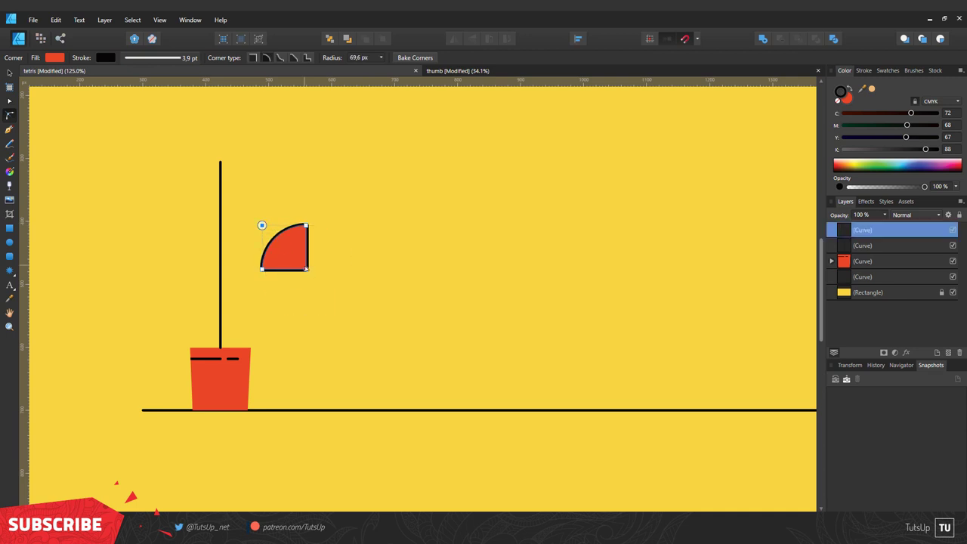
{"action": "left_click", "coordinate": [306, 268]}
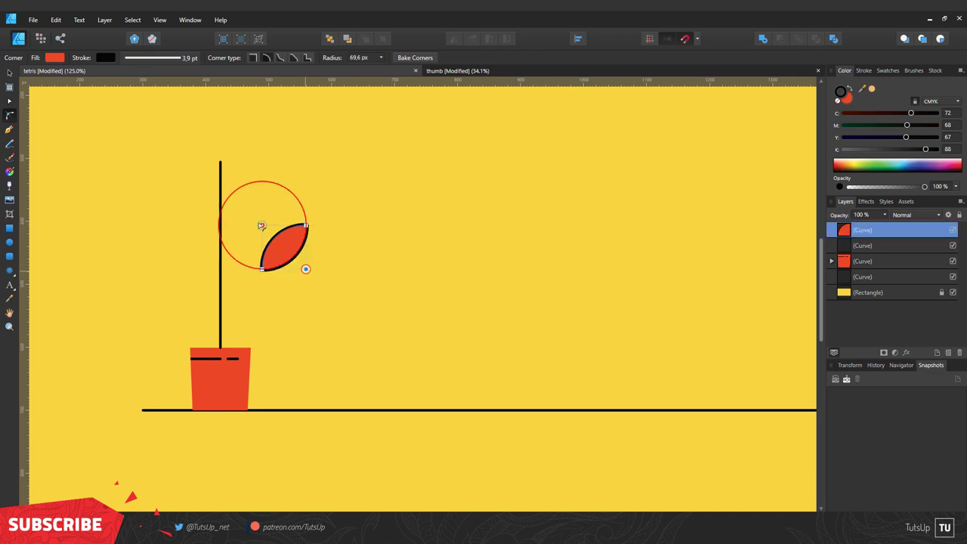
{"action": "left_click_drag", "start_coordinate": [260, 225], "coordinate": [261, 222]}
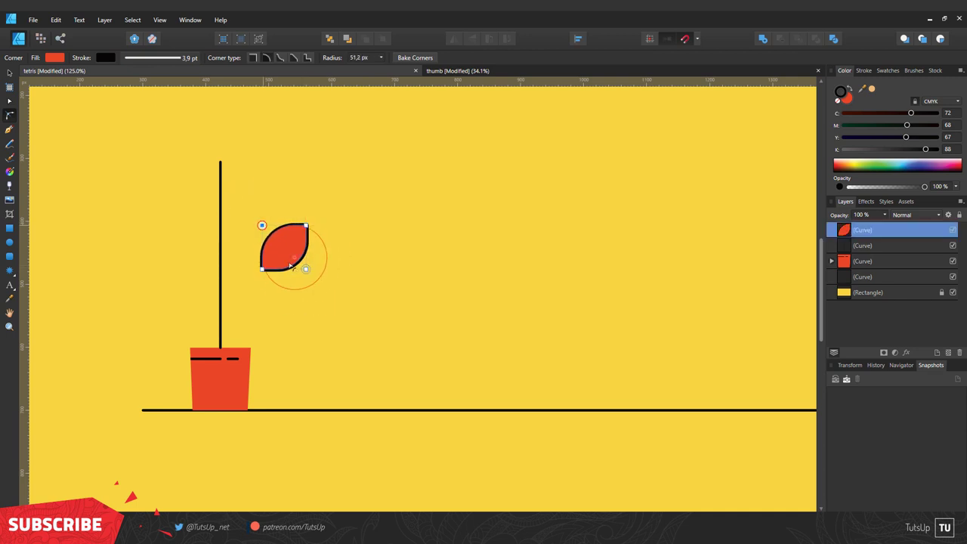
{"action": "key", "text": "v"}
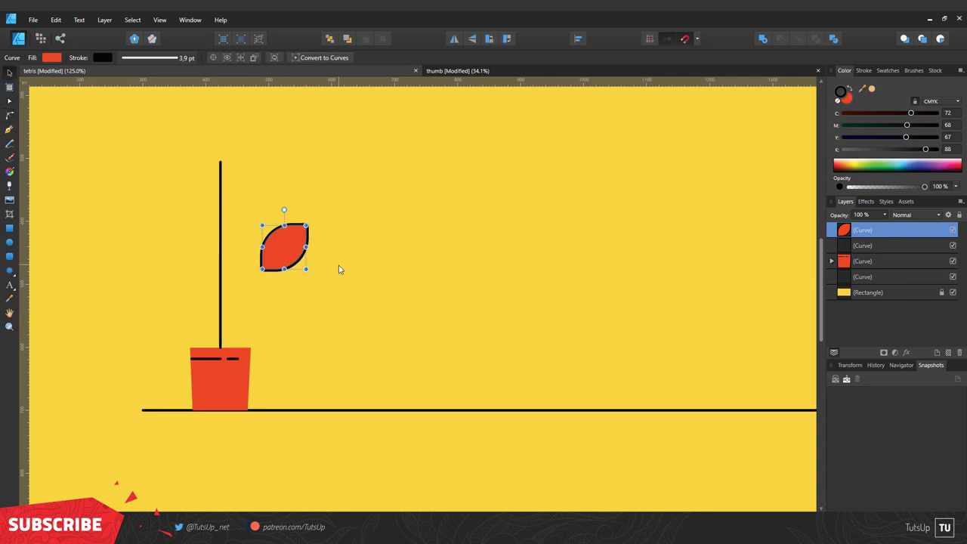
{"action": "left_click", "coordinate": [845, 103]}
{"action": "left_click", "coordinate": [888, 71]}
{"action": "mouse_move", "coordinate": [281, 257]}
{"action": "left_mouse_down"}
{"action": "mouse_move", "coordinate": [240, 322]}
{"action": "mouse_move", "coordinate": [176, 312]}
{"action": "left_mouse_up"}
Mirror a copy of the leaf onto the stem's other side and group the pair
{"action": "key", "text": "ctrl+j"}
{"action": "left_click", "coordinate": [247, 327]}
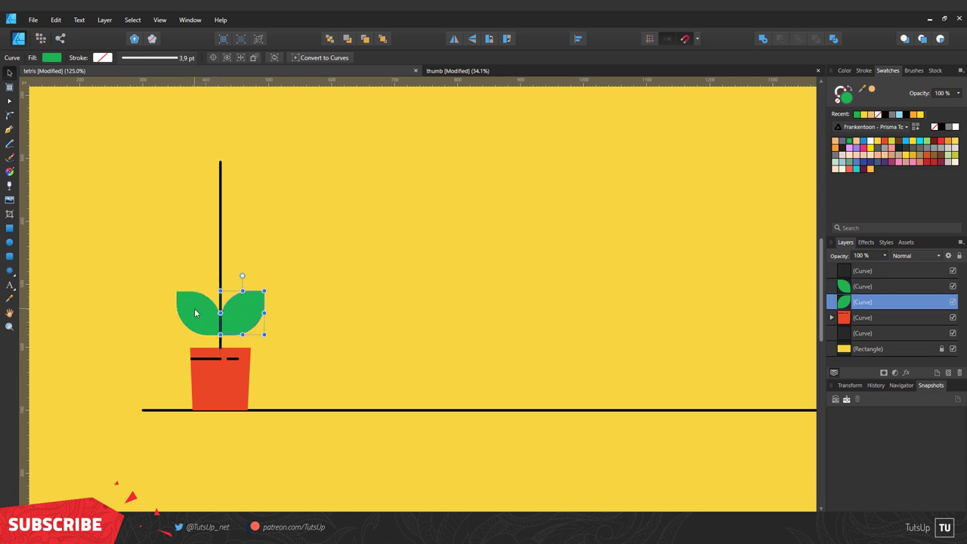
{"action": "left_click", "coordinate": [198, 314], "text": "shift"}
{"action": "key", "text": "ctrl+g"}
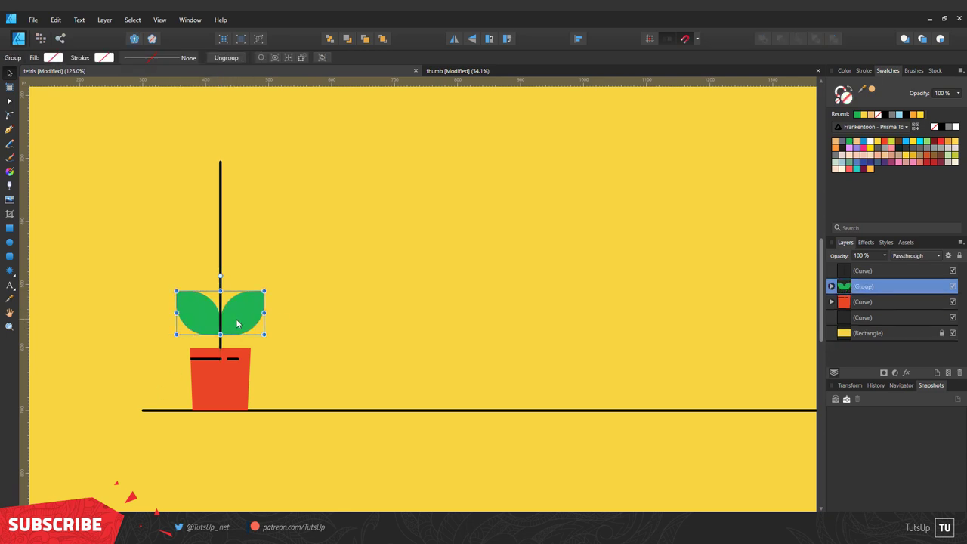
Repeat the leaf pair up the stem, each copy smaller than the one below
{"action": "key", "text": "ctrl+j"}
{"action": "left_click_drag", "start_coordinate": [237, 324], "coordinate": [237, 274]}
{"action": "left_click_drag", "start_coordinate": [265, 241], "coordinate": [265, 240]}
{"action": "double_click", "coordinate": [210, 279]}
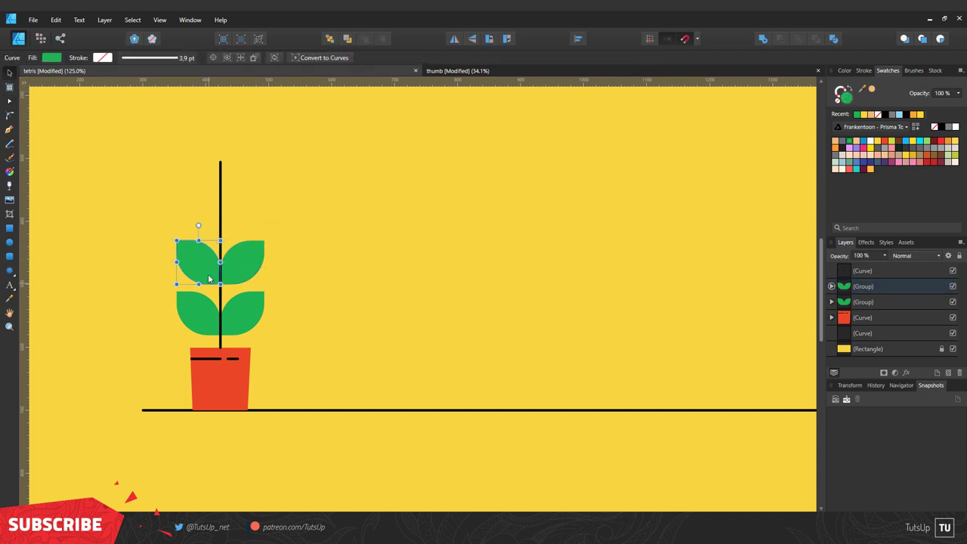
{"action": "left_click", "coordinate": [261, 252]}
{"action": "key", "text": "a"}
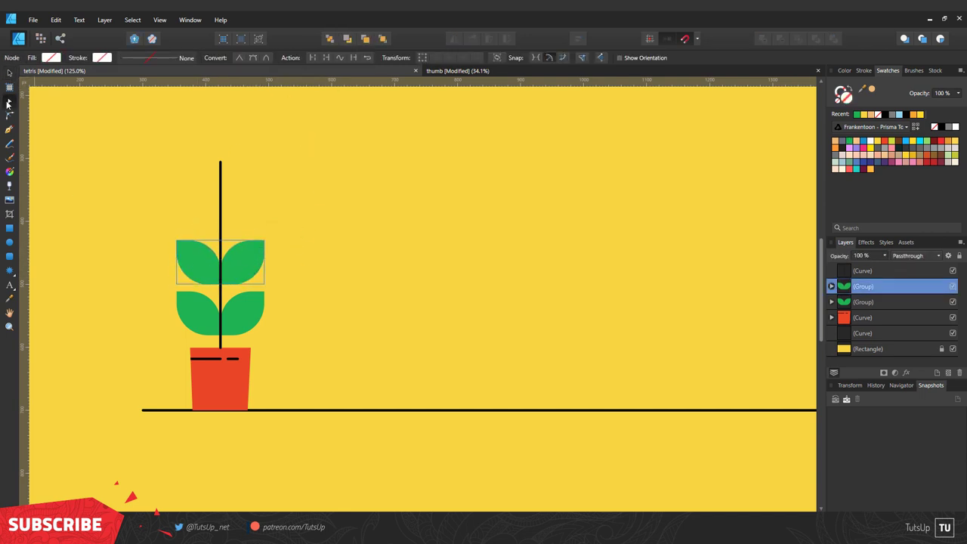
{"action": "left_click", "coordinate": [249, 321]}
{"action": "left_click", "coordinate": [201, 306]}
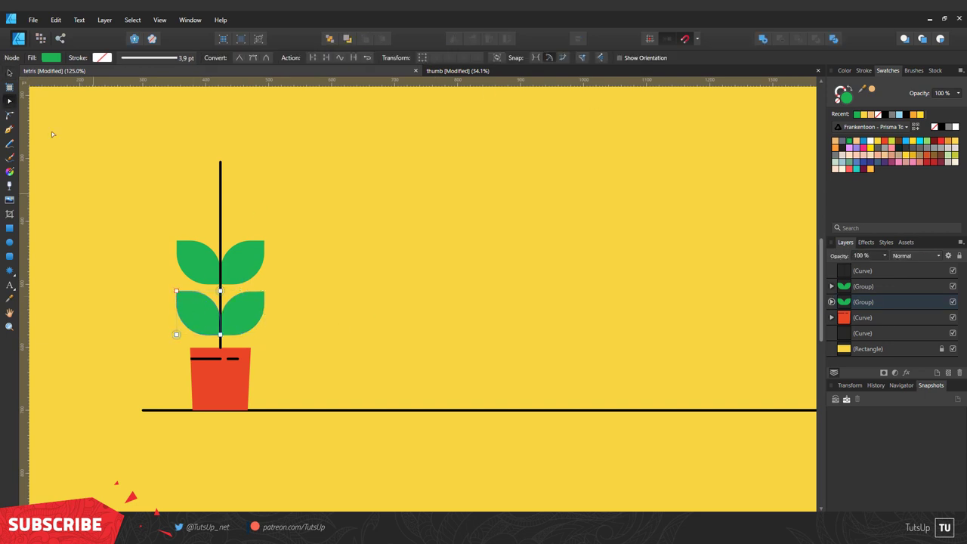
{"action": "key", "text": "v"}
{"action": "left_click", "coordinate": [249, 257]}
{"action": "left_click_drag", "start_coordinate": [263, 240], "coordinate": [258, 244]}
{"action": "key", "text": "ctrl+j"}
{"action": "key", "text": "ctrl+j"}
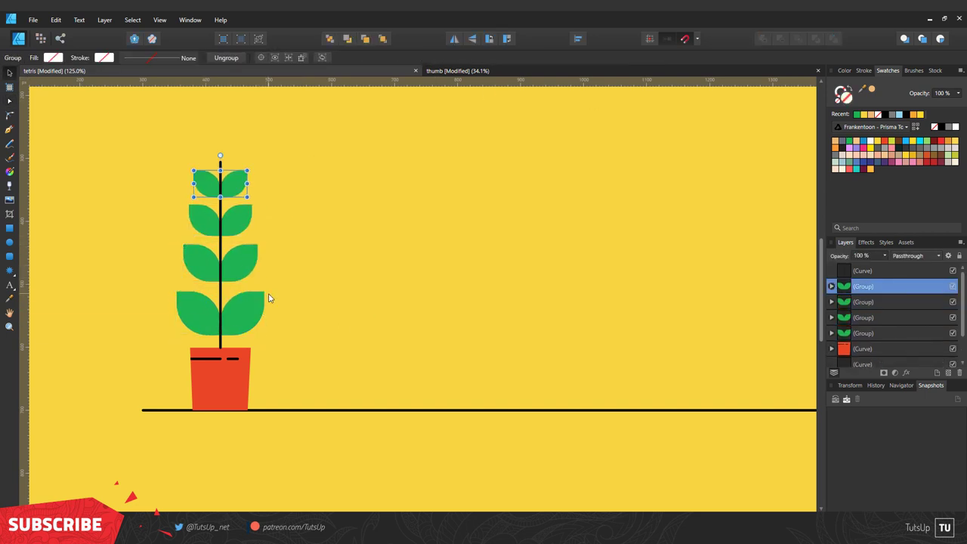
Shorten the stem to end at the top leaves and group all the plant parts
{"action": "left_click", "coordinate": [863, 271]}
{"action": "left_click_drag", "start_coordinate": [220, 157], "coordinate": [220, 162]}
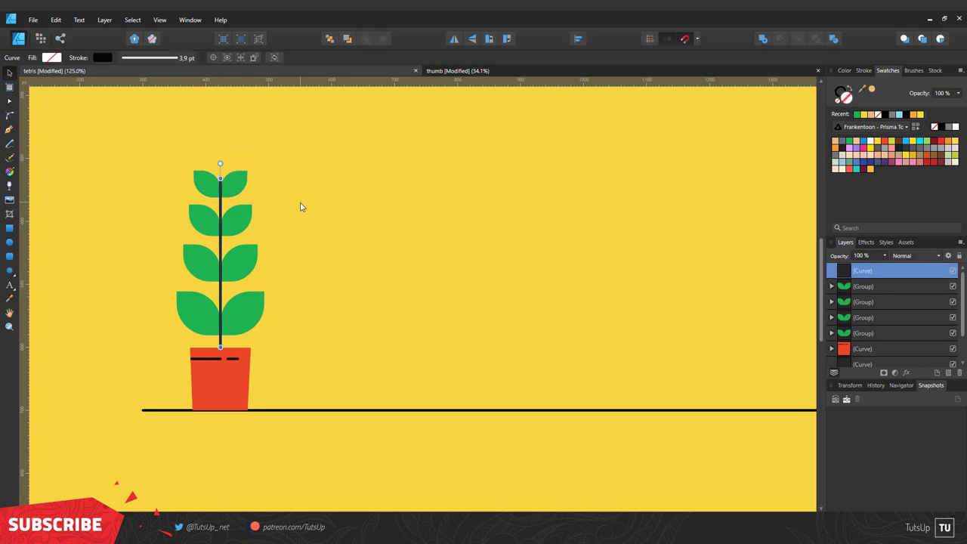
{"action": "scroll", "coordinate": [300, 206], "scroll_direction": "down", "scroll_amount": 2}
{"action": "left_click_drag", "start_coordinate": [161, 150], "coordinate": [292, 355]}
{"action": "key", "text": "ctrl+g"}
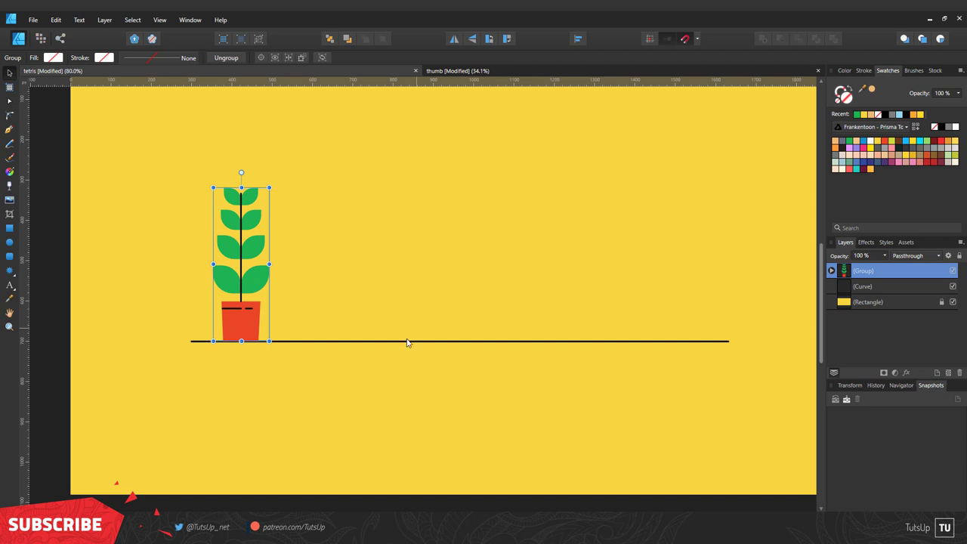
{"action": "key", "text": "ctrl+d"}
Make a thin, rounded, light grey laptop base bar on the desk line
{"action": "key", "text": "m"}
{"action": "left_click_drag", "start_coordinate": [516, 329], "coordinate": [395, 341]}
{"action": "scroll", "coordinate": [455, 323], "scroll_direction": "up", "scroll_amount": 3}
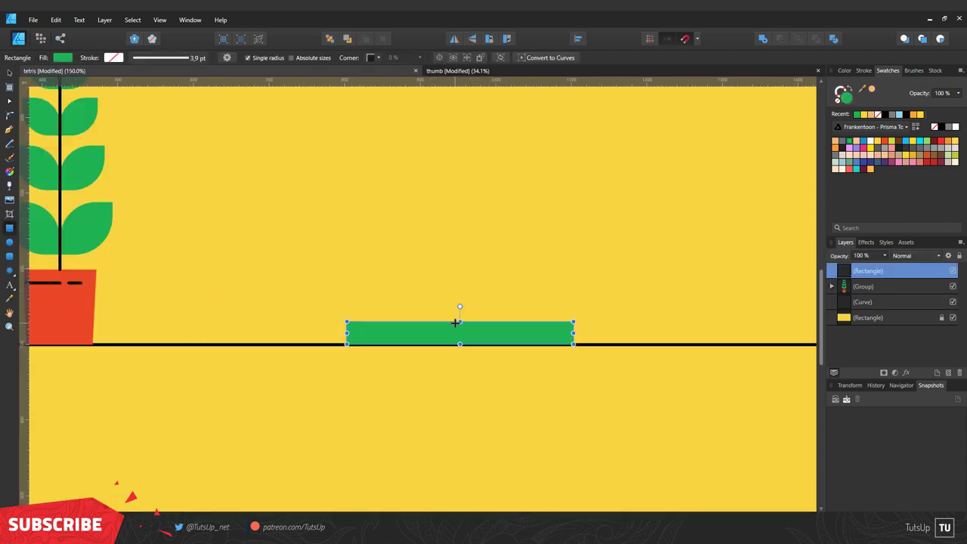
{"action": "left_click", "coordinate": [374, 58]}
{"action": "left_click", "coordinate": [364, 80]}
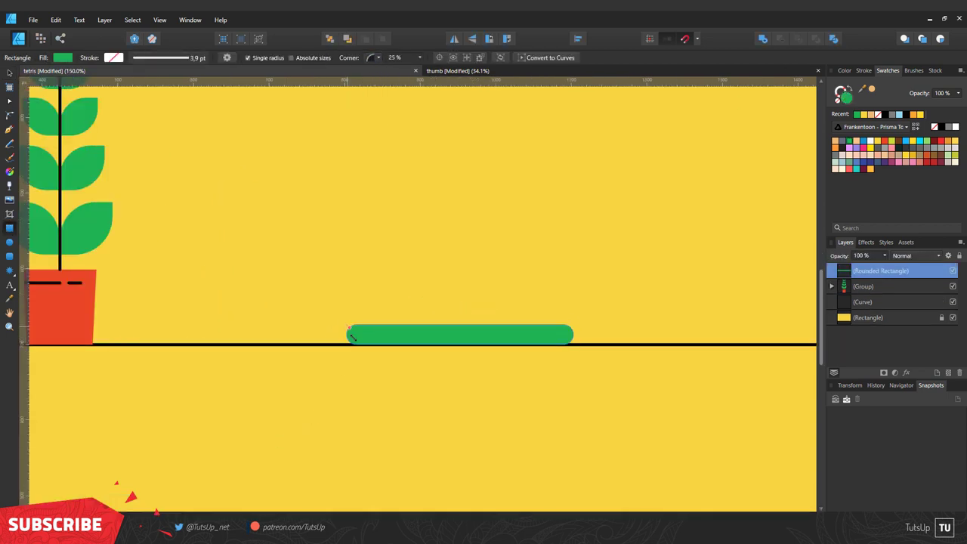
{"action": "left_click_drag", "start_coordinate": [460, 325], "coordinate": [460, 331]}
{"action": "left_click", "coordinate": [841, 141]}
{"action": "left_click", "coordinate": [844, 71]}
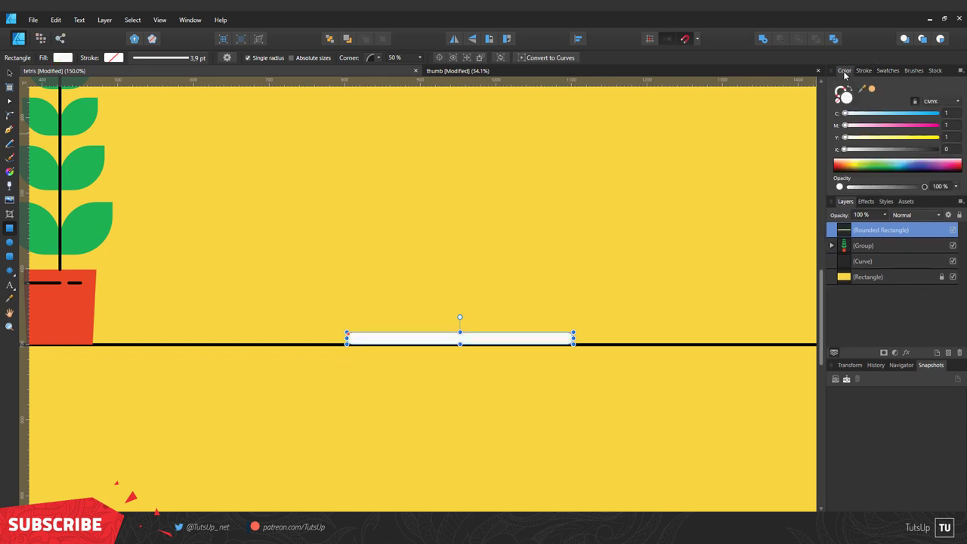
{"action": "left_click_drag", "start_coordinate": [845, 149], "coordinate": [854, 149]}
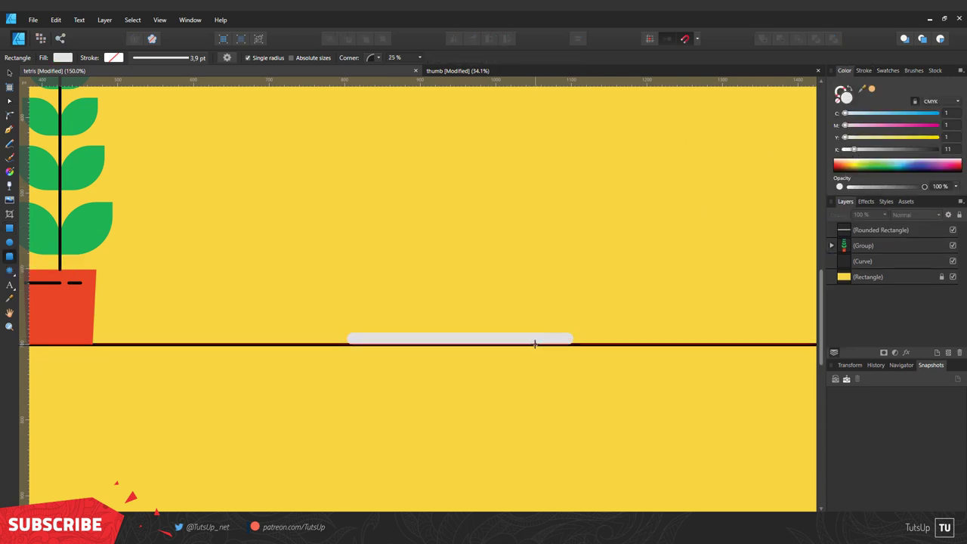
Add a white screen above the bar with square bottom corners and slightly rounded top corners
{"action": "mouse_move", "coordinate": [538, 344]}
{"action": "left_mouse_down"}
{"action": "mouse_move", "coordinate": [363, 200]}
{"action": "mouse_move", "coordinate": [373, 223]}
{"action": "left_mouse_up"}
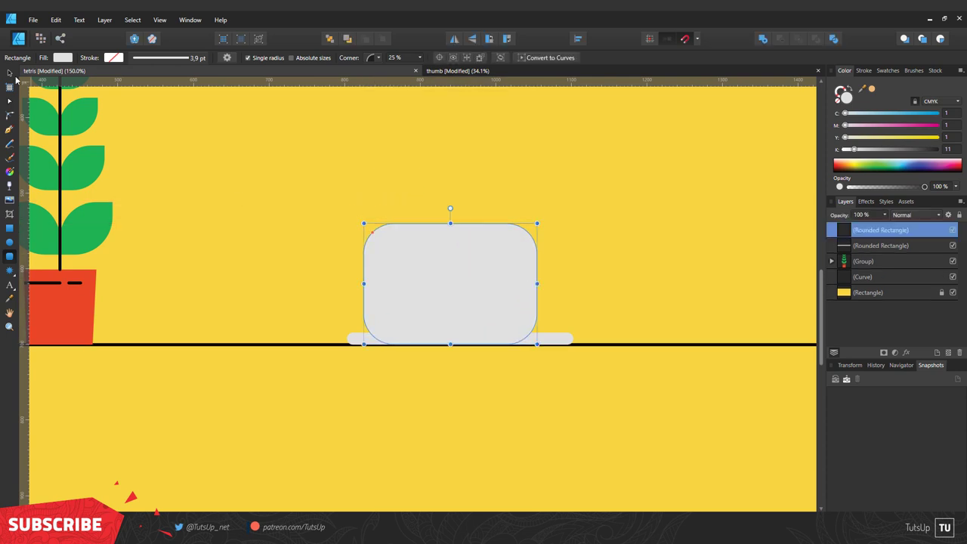
{"action": "left_click_drag", "start_coordinate": [454, 274], "coordinate": [464, 275]}
{"action": "left_click", "coordinate": [301, 59]}
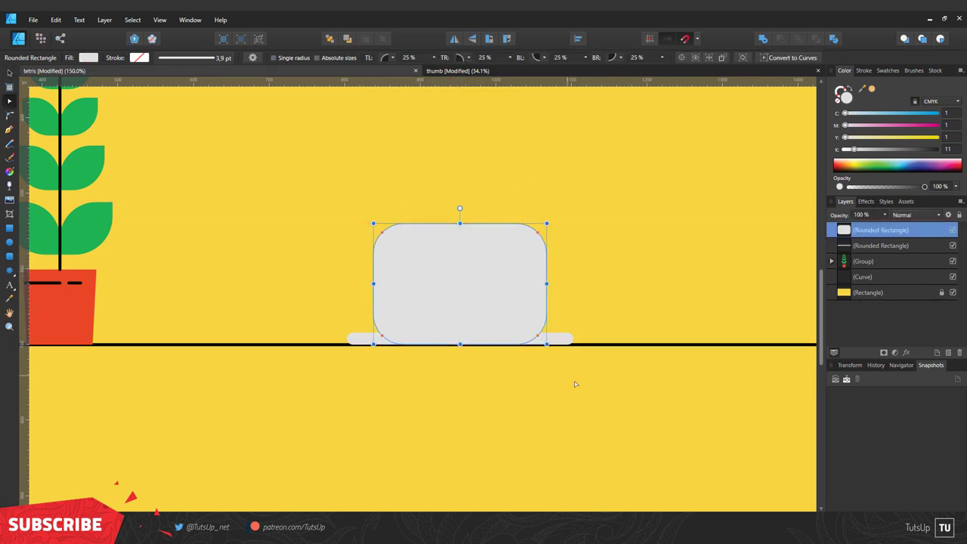
{"action": "left_click_drag", "start_coordinate": [537, 335], "coordinate": [572, 372]}
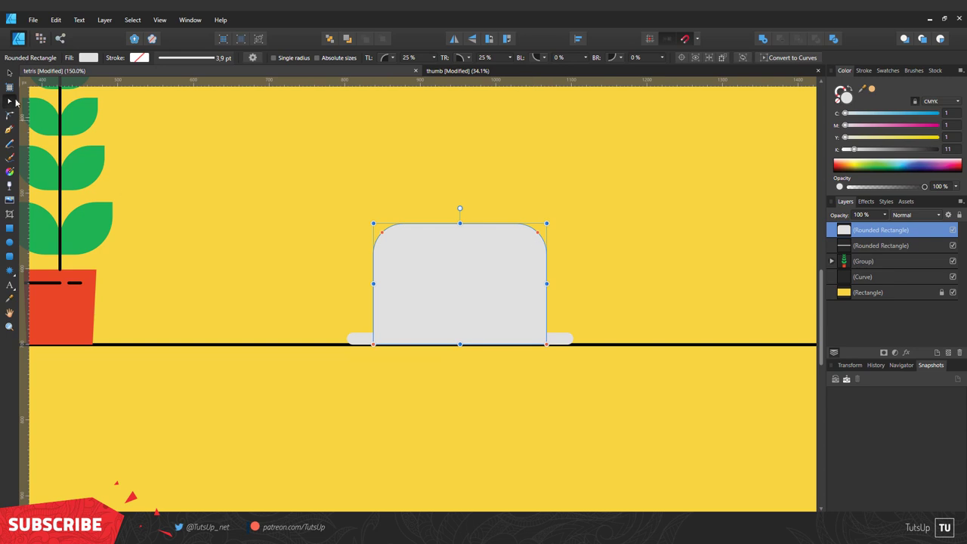
{"action": "left_click_drag", "start_coordinate": [537, 234], "coordinate": [543, 229]}
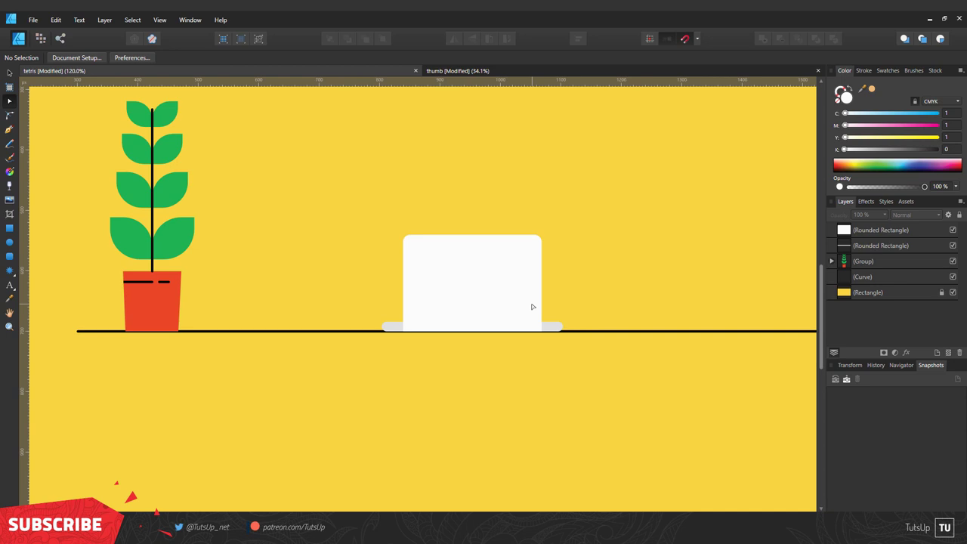
Convert the laptop shapes to curves, enlarge them, and place them below the plant in the layer stack
{"action": "left_click", "coordinate": [538, 326]}
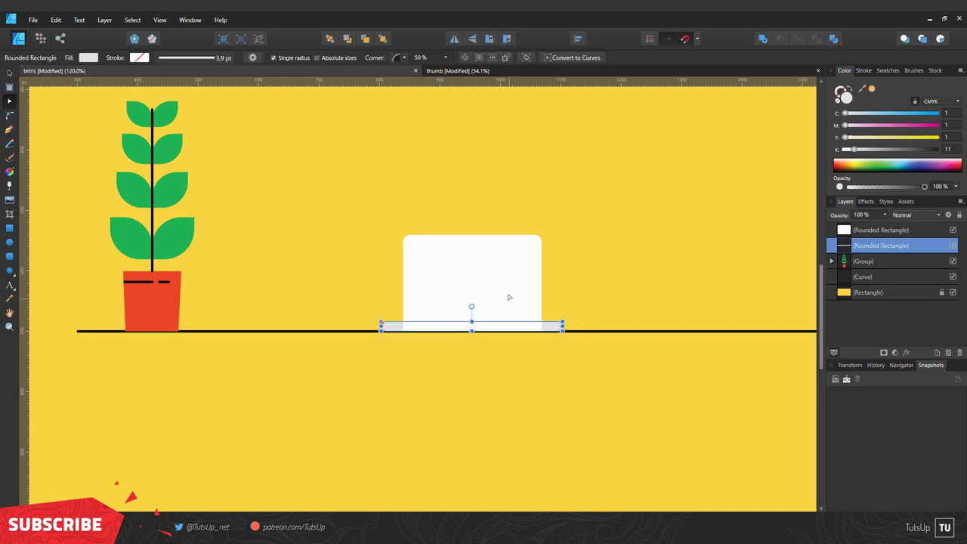
{"action": "left_click", "coordinate": [509, 295], "text": "shift"}
{"action": "key", "text": "ctrl+Return"}
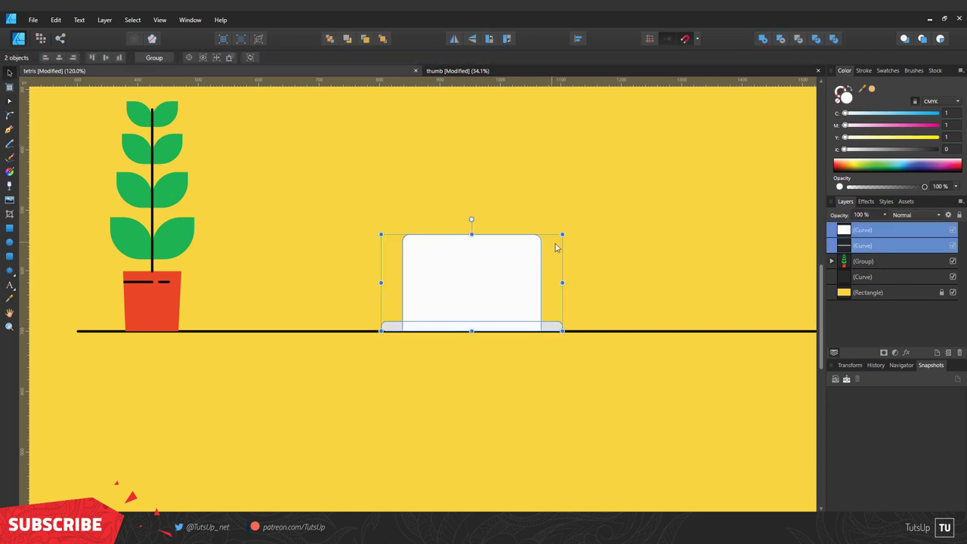
{"action": "left_click_drag", "start_coordinate": [562, 235], "coordinate": [587, 227]}
{"action": "left_click_drag", "start_coordinate": [841, 289], "coordinate": [840, 284]}
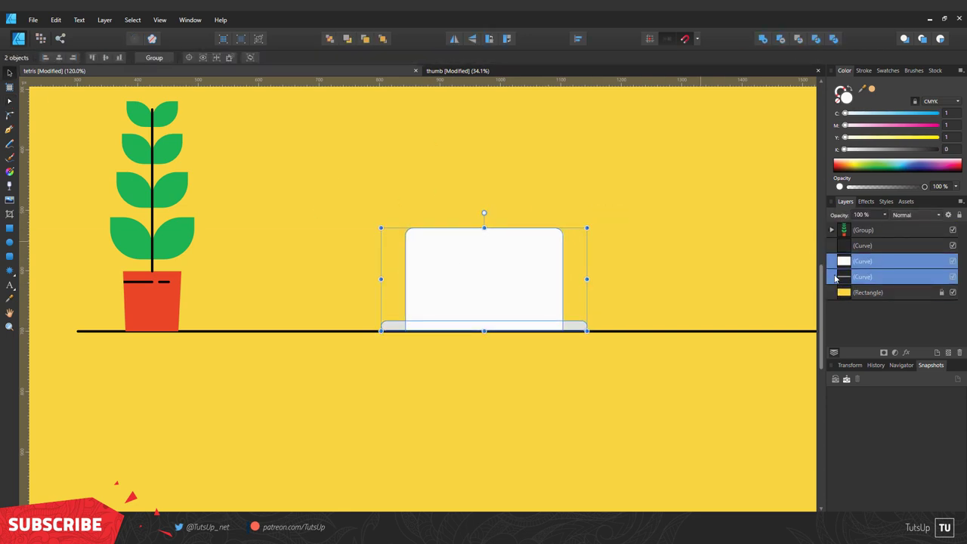
{"action": "left_click", "coordinate": [697, 380]}
Draw a small red circle on the laptop lid for the apple logo
{"action": "left_click", "coordinate": [9, 242]}
{"action": "left_click_drag", "start_coordinate": [484, 277], "coordinate": [493, 286]}
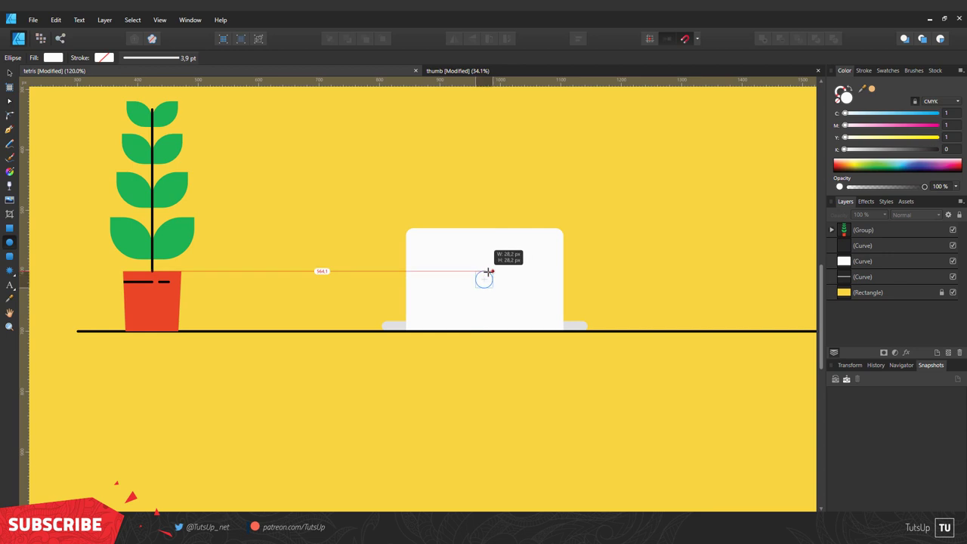
{"action": "scroll", "coordinate": [483, 277], "scroll_direction": "up", "scroll_amount": 5}
{"action": "left_click", "coordinate": [863, 70]}
{"action": "left_click", "coordinate": [888, 71]}
{"action": "left_click", "coordinate": [857, 114]}
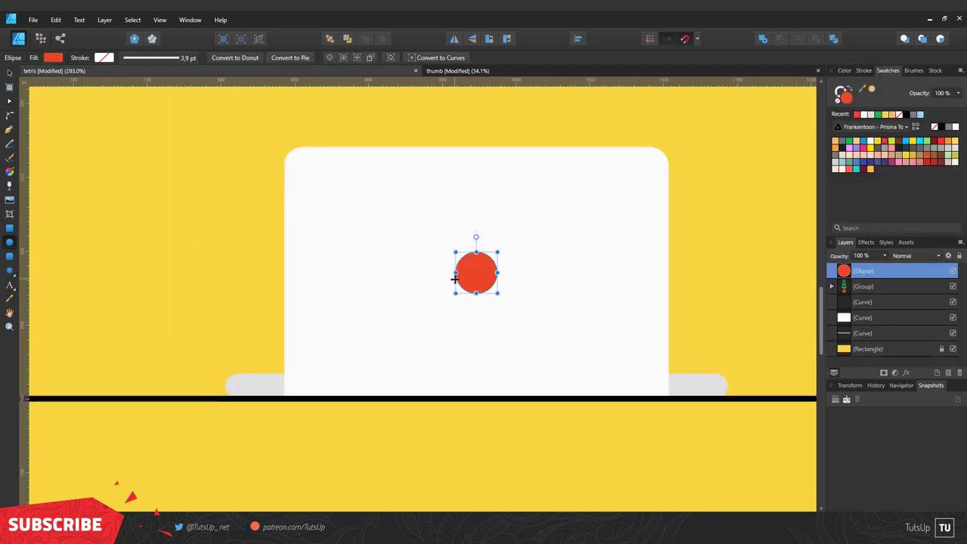
Add a short, thick black stem above the red apple
{"action": "key", "text": "p"}
{"action": "left_click", "coordinate": [476, 251]}
{"action": "left_click", "coordinate": [476, 228]}
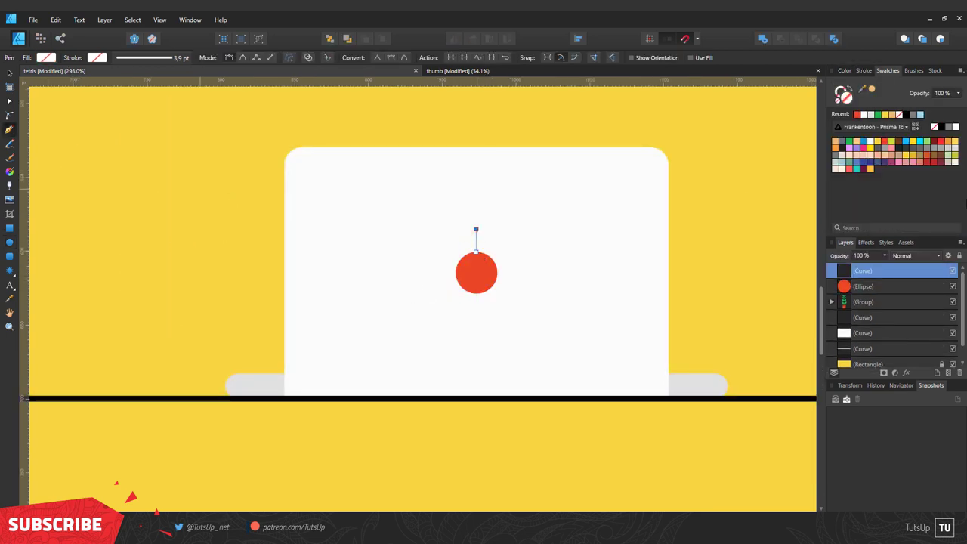
{"action": "left_click", "coordinate": [854, 71]}
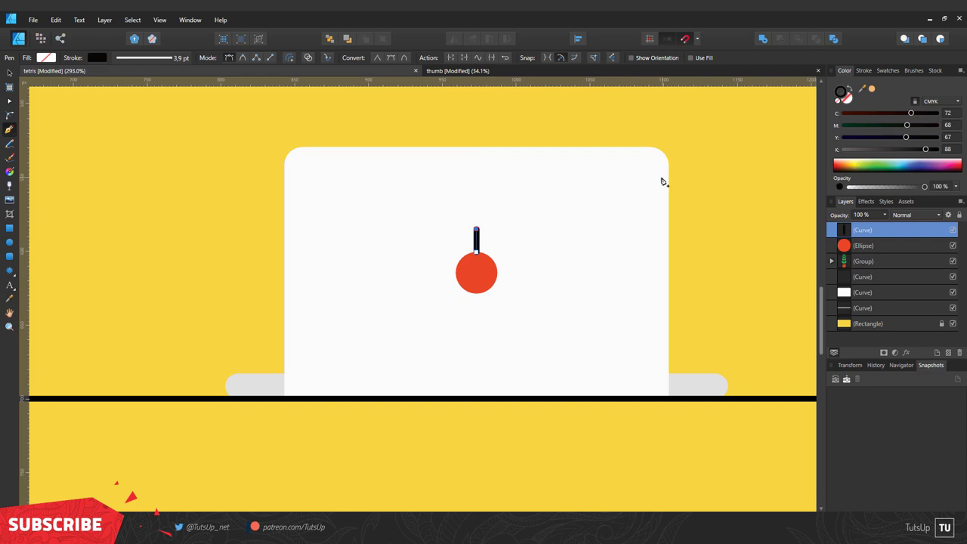
{"action": "left_click", "coordinate": [10, 72]}
{"action": "scroll", "coordinate": [538, 264], "scroll_direction": "down", "scroll_amount": 3}
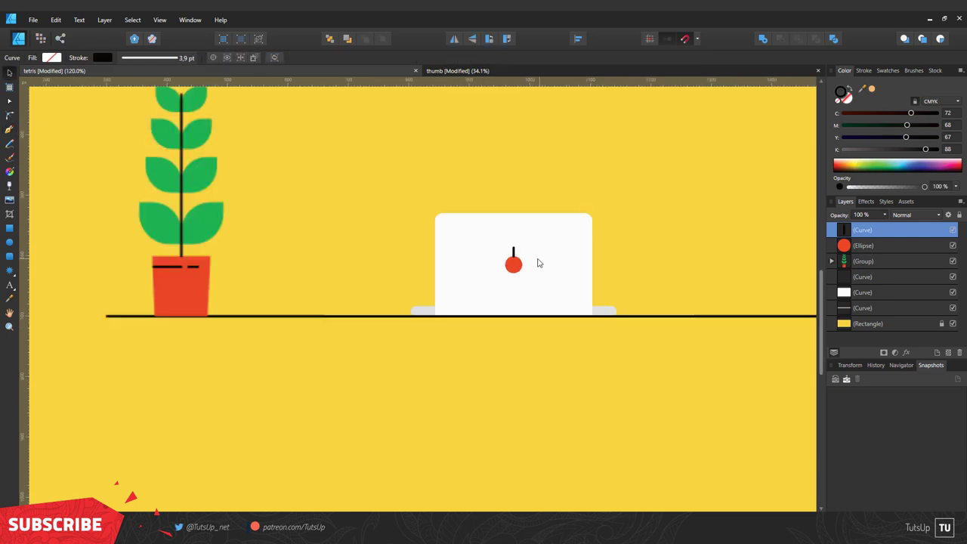
Copy a small plant leaf beside the apple's stem
{"action": "left_click", "coordinate": [262, 214]}
{"action": "mouse_move", "coordinate": [261, 211]}
{"action": "left_mouse_down"}
{"action": "mouse_move", "coordinate": [605, 272]}
{"action": "mouse_move", "coordinate": [587, 277]}
{"action": "left_mouse_up"}
{"action": "scroll", "coordinate": [583, 300], "scroll_direction": "up", "scroll_amount": 8}
{"action": "scroll", "coordinate": [572, 239], "scroll_direction": "down", "scroll_amount": 10}
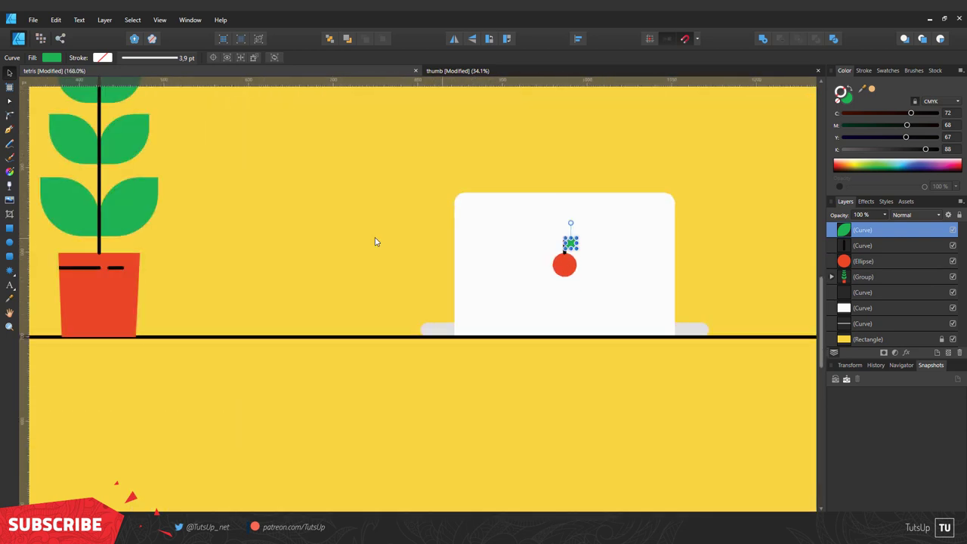
{"action": "left_click", "coordinate": [373, 240]}
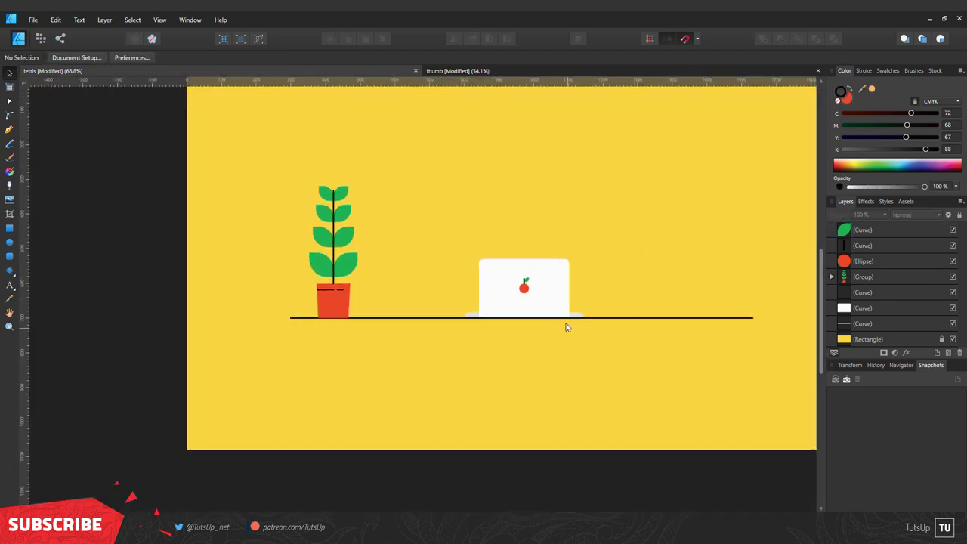
{"action": "scroll", "coordinate": [597, 310], "scroll_direction": "up", "scroll_amount": 3}
Group the apple's circle, stem and leaf, then group the apple with the laptop
{"action": "left_click", "coordinate": [869, 235]}
{"action": "left_click", "coordinate": [866, 260], "text": "shift"}
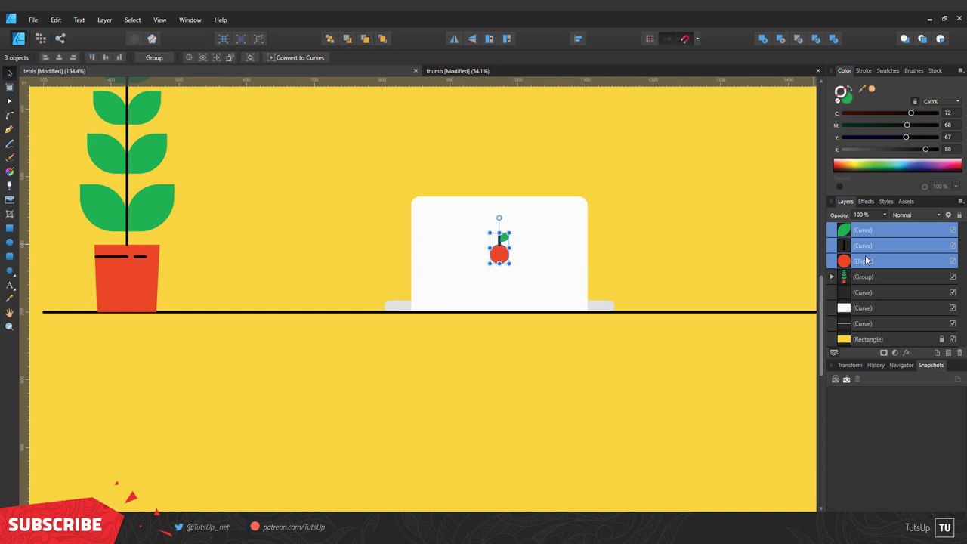
{"action": "key", "text": "ctrl+g"}
{"action": "left_click_drag", "start_coordinate": [869, 230], "coordinate": [885, 276]}
{"action": "left_click", "coordinate": [874, 277], "text": "shift"}
{"action": "key", "text": "ctrl+g"}
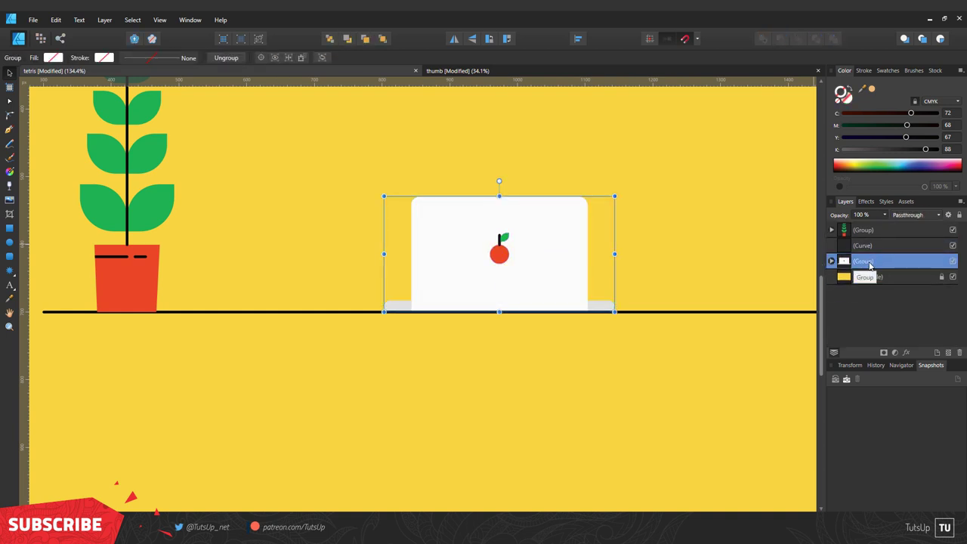
{"action": "left_click", "coordinate": [716, 263]}
Draw an inverted-V tan arms line with a 43.8 pt stroke behind the laptop
{"action": "key", "text": "p"}
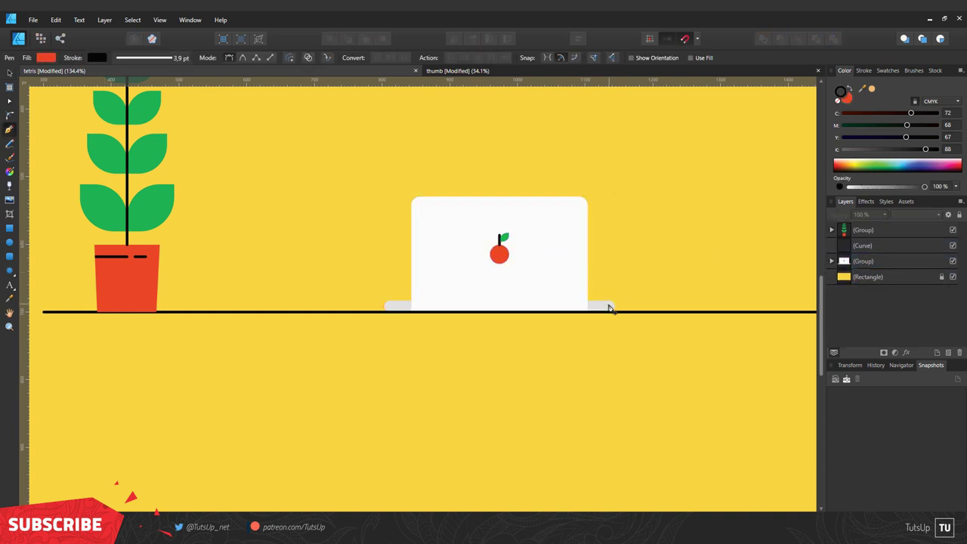
{"action": "left_click", "coordinate": [499, 274]}
{"action": "left_click", "coordinate": [379, 305]}
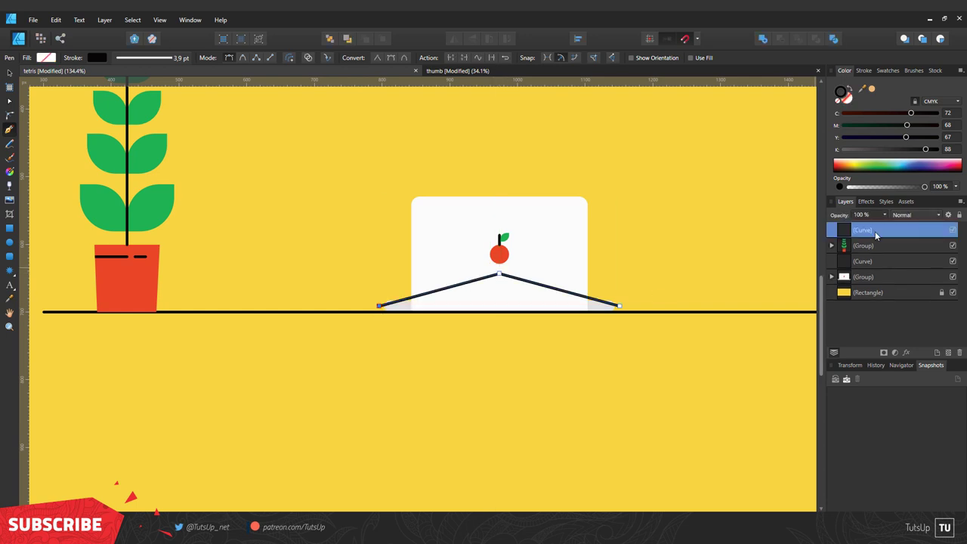
{"action": "left_click", "coordinate": [864, 71]}
{"action": "left_click_drag", "start_coordinate": [865, 102], "coordinate": [912, 101]}
{"action": "left_click", "coordinate": [9, 72]}
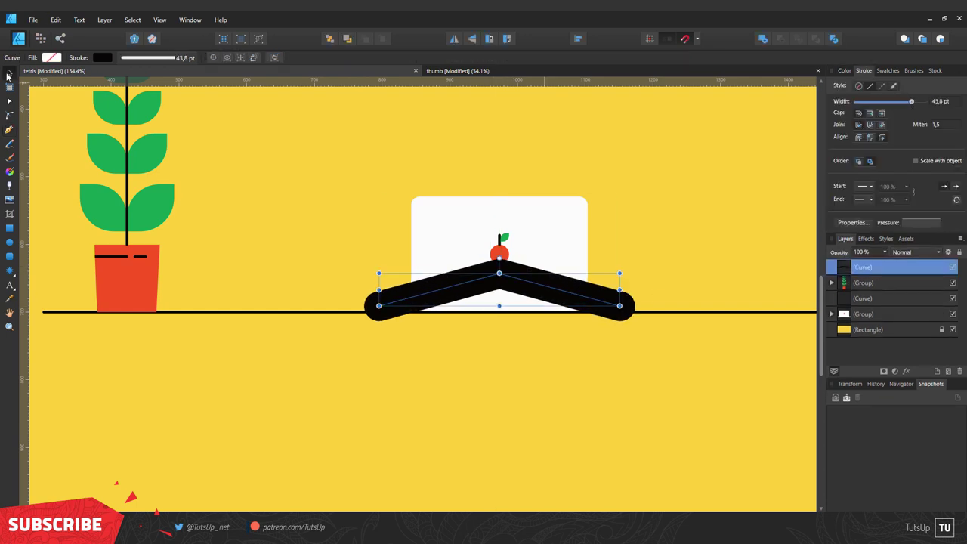
{"action": "left_click", "coordinate": [888, 70]}
{"action": "left_click", "coordinate": [914, 151]}
{"action": "left_click", "coordinate": [864, 70]}
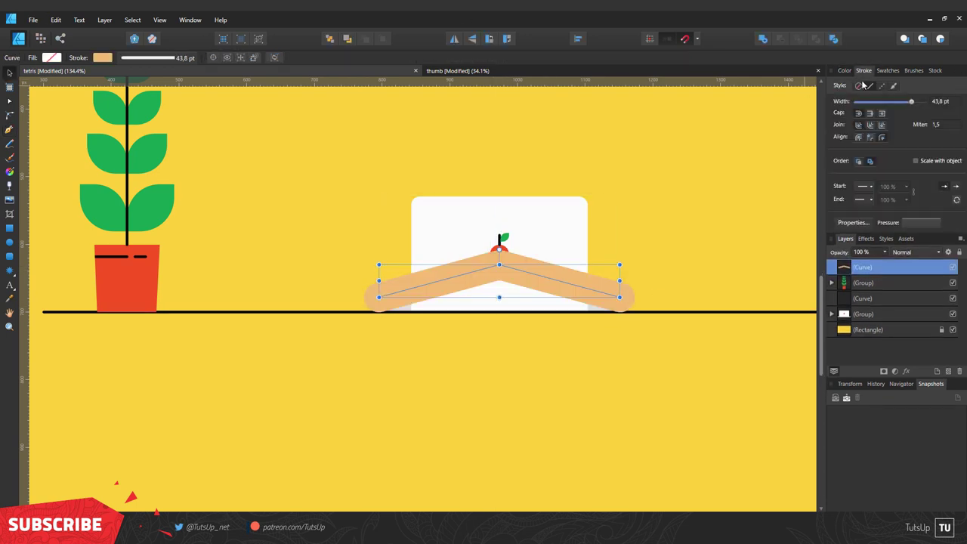
{"action": "left_click_drag", "start_coordinate": [863, 266], "coordinate": [862, 321]}
{"action": "key", "text": "ctrl+d"}
Duplicate the arms, raise the middle into a rounded arch, and widen it to 61.2 pt
{"action": "left_click", "coordinate": [579, 295]}
{"action": "key", "text": "ctrl+j"}
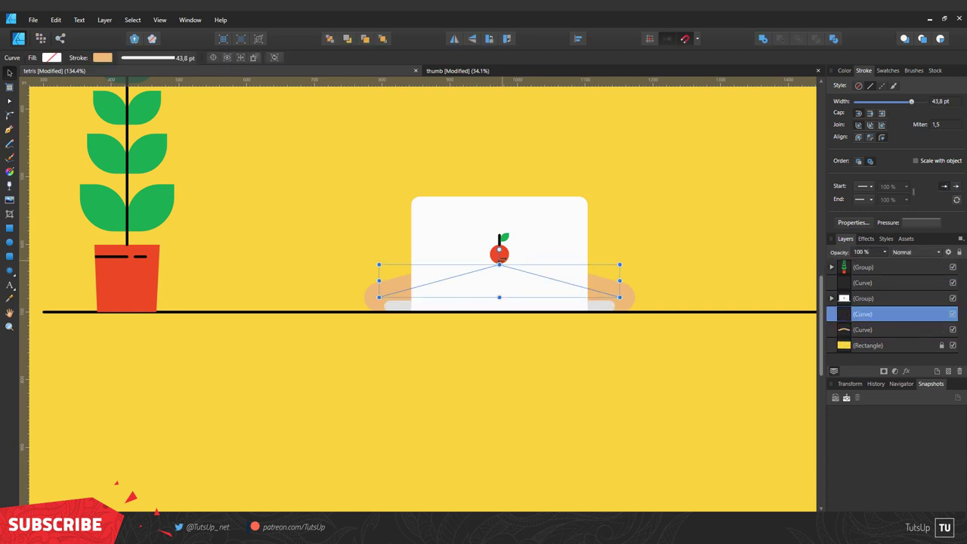
{"action": "key", "text": "a"}
{"action": "left_click", "coordinate": [500, 266]}
{"action": "mouse_move", "coordinate": [500, 266]}
{"action": "left_mouse_down"}
{"action": "mouse_move", "coordinate": [500, 156]}
{"action": "mouse_move", "coordinate": [496, 218]}
{"action": "left_mouse_up"}
{"action": "key", "text": "c"}
{"action": "left_click", "coordinate": [845, 70]}
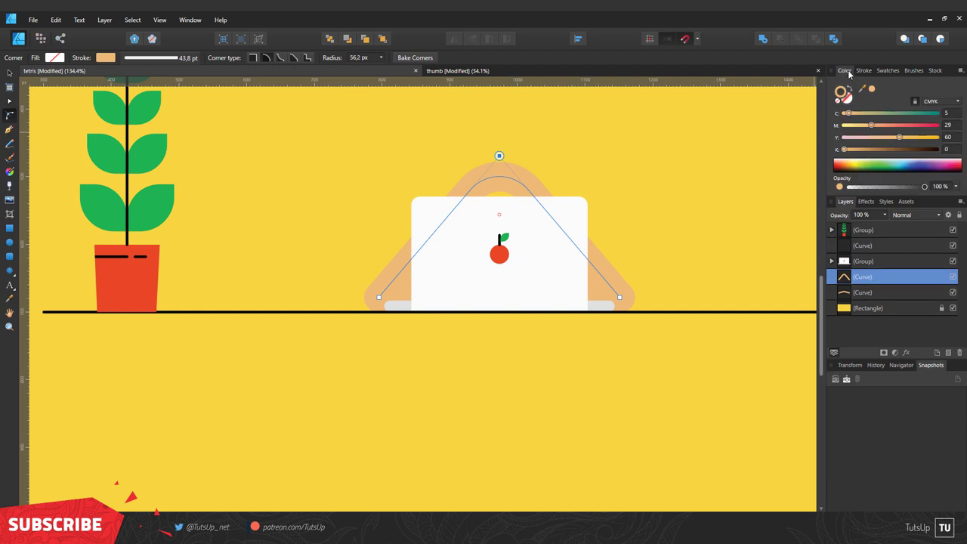
{"action": "left_click", "coordinate": [864, 70]}
{"action": "left_click_drag", "start_coordinate": [909, 102], "coordinate": [918, 101]}
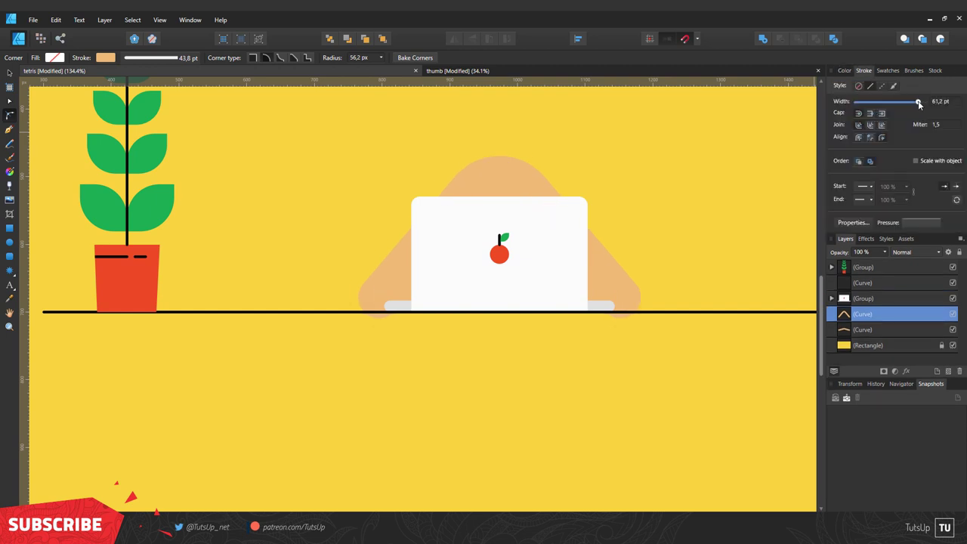
Colour the torso grey-blue, place it behind the arms, and lower its peak slightly
{"action": "key", "text": "v"}
{"action": "left_click", "coordinate": [888, 70]}
{"action": "left_click", "coordinate": [837, 162]}
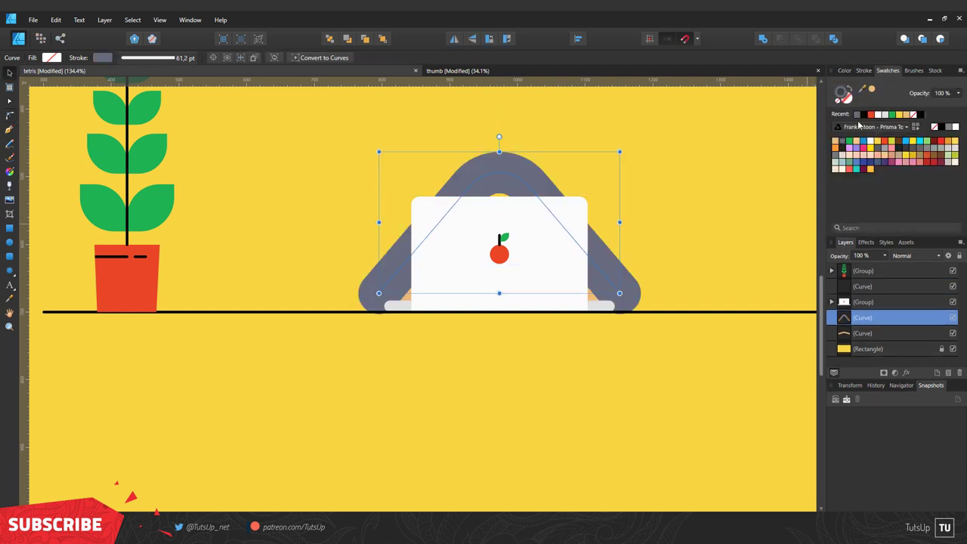
{"action": "left_click_drag", "start_coordinate": [863, 317], "coordinate": [839, 341]}
{"action": "left_click", "coordinate": [9, 103]}
{"action": "left_click_drag", "start_coordinate": [499, 152], "coordinate": [499, 161]}
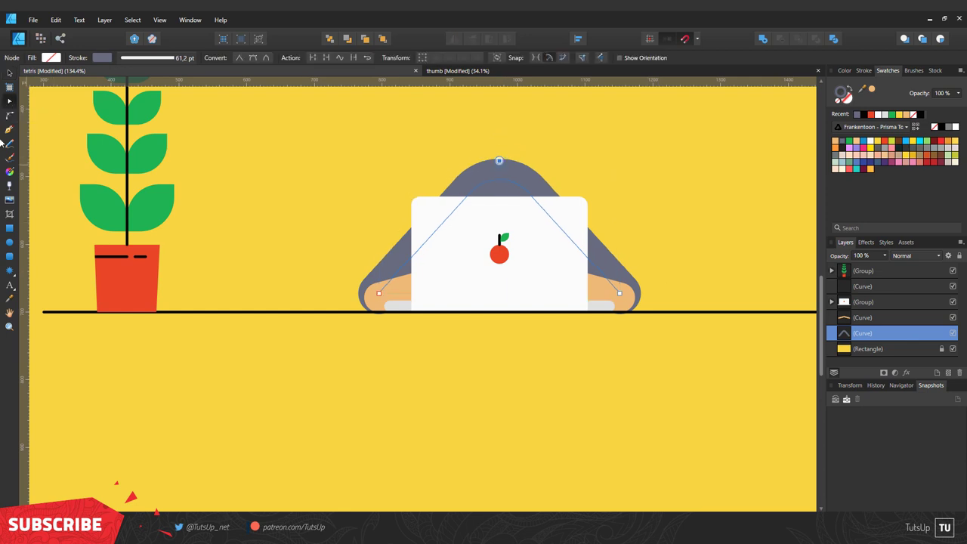
{"action": "left_click", "coordinate": [9, 129]}
{"action": "scroll", "coordinate": [502, 237], "scroll_direction": "up", "scroll_amount": 2}
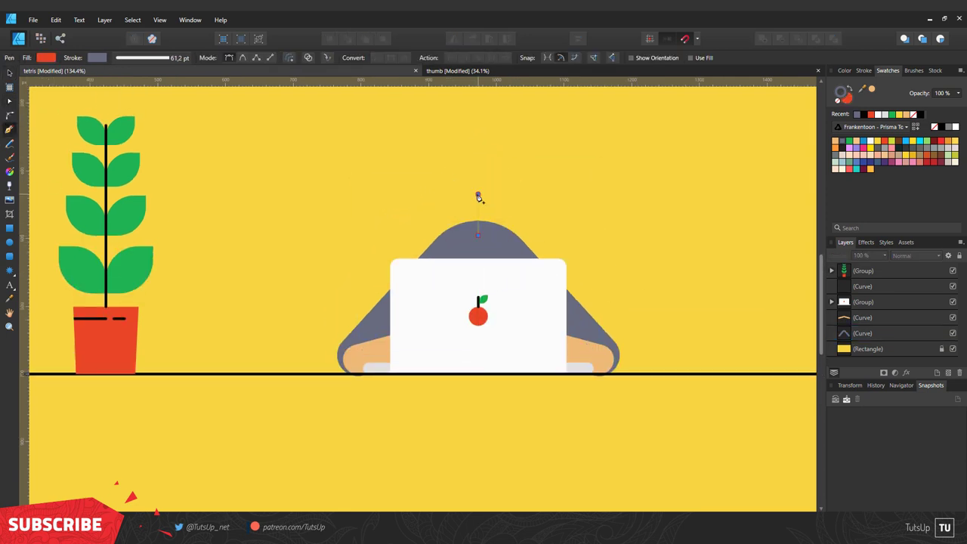
Draw a thick, rounded neck stroke above the torso and colour it peach
{"action": "left_click", "coordinate": [477, 196]}
{"action": "left_click", "coordinate": [863, 70]}
{"action": "left_click_drag", "start_coordinate": [925, 101], "coordinate": [910, 101]}
{"action": "left_click", "coordinate": [888, 71]}
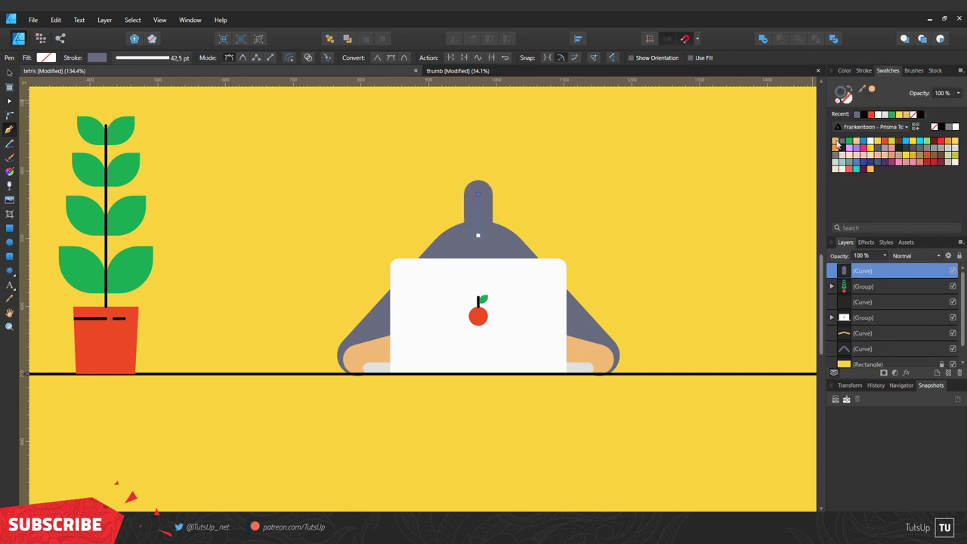
{"action": "left_click", "coordinate": [835, 148]}
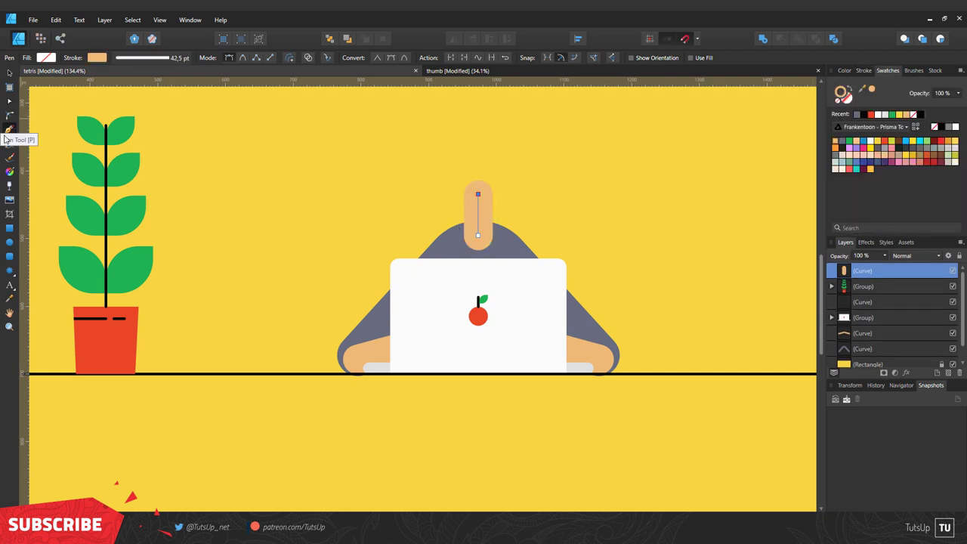
Draw a peach rectangle head over the neck and round its corners strongly
{"action": "left_click", "coordinate": [9, 243]}
{"action": "scroll", "coordinate": [512, 250], "scroll_direction": "up", "scroll_amount": 1}
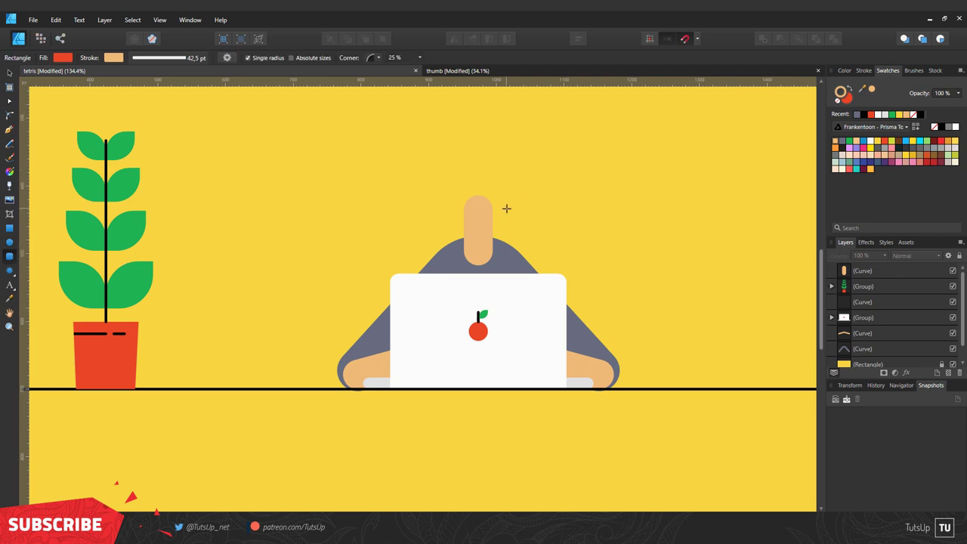
{"action": "scroll", "coordinate": [511, 250], "scroll_direction": "up", "scroll_amount": 2}
{"action": "left_click_drag", "start_coordinate": [511, 247], "coordinate": [438, 172]}
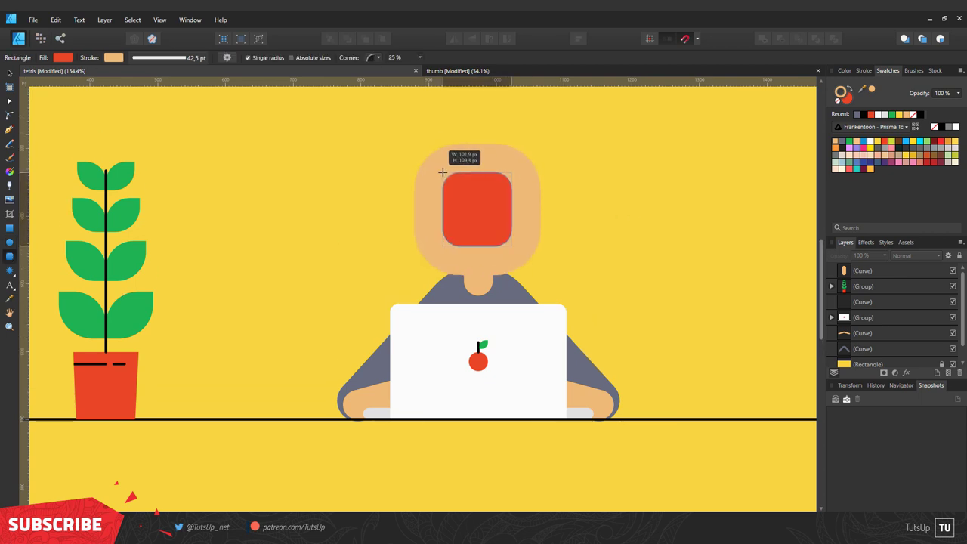
{"action": "left_click", "coordinate": [836, 104]}
{"action": "left_click_drag", "start_coordinate": [492, 227], "coordinate": [495, 235]}
{"action": "left_click", "coordinate": [406, 58]}
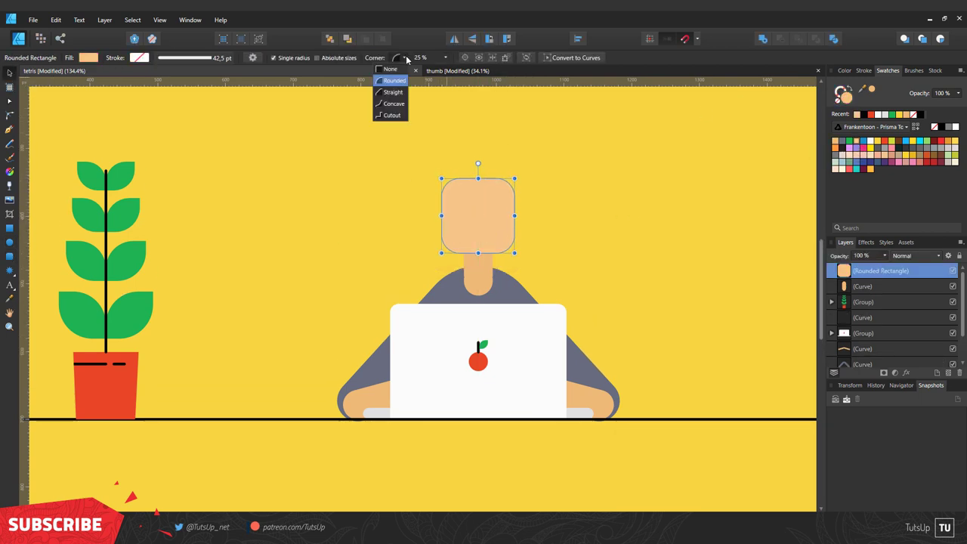
{"action": "left_click", "coordinate": [446, 57]}
{"action": "left_click_drag", "start_coordinate": [447, 68], "coordinate": [474, 78]}
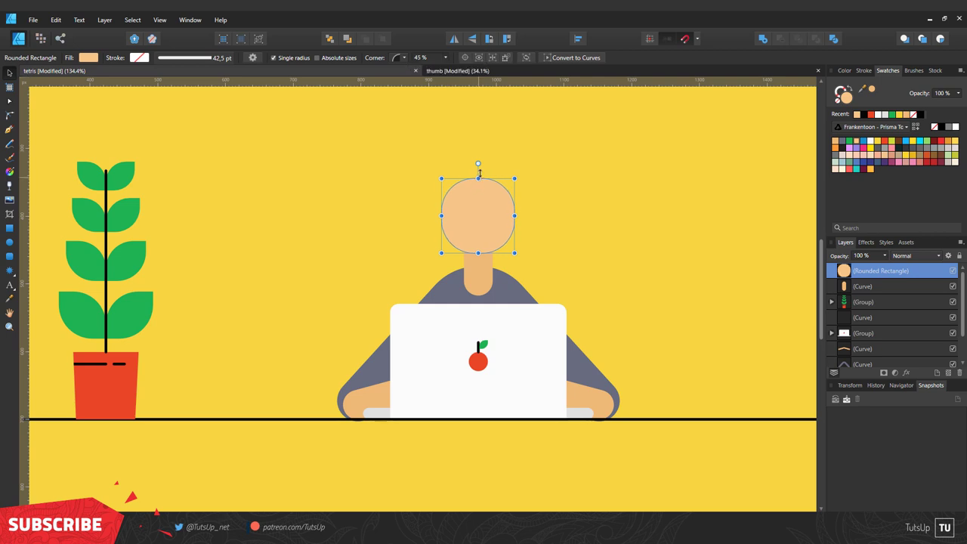
Add a thinner skin-coloured horizontal ear line behind the head
{"action": "key", "text": "p"}
{"action": "left_click", "coordinate": [523, 213]}
{"action": "left_click", "coordinate": [433, 214]}
{"action": "key", "text": "v"}
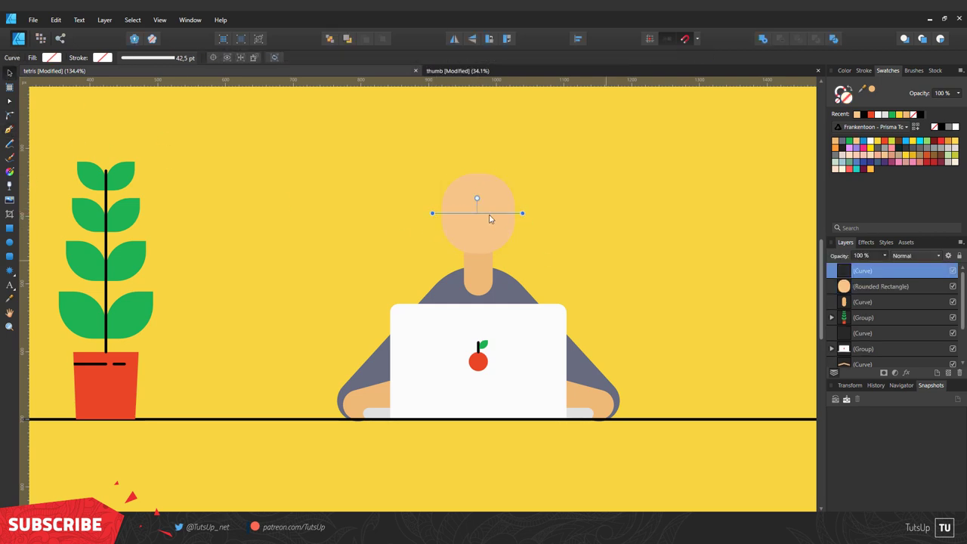
{"action": "left_click", "coordinate": [857, 113]}
{"action": "left_click_drag", "start_coordinate": [869, 270], "coordinate": [870, 295]}
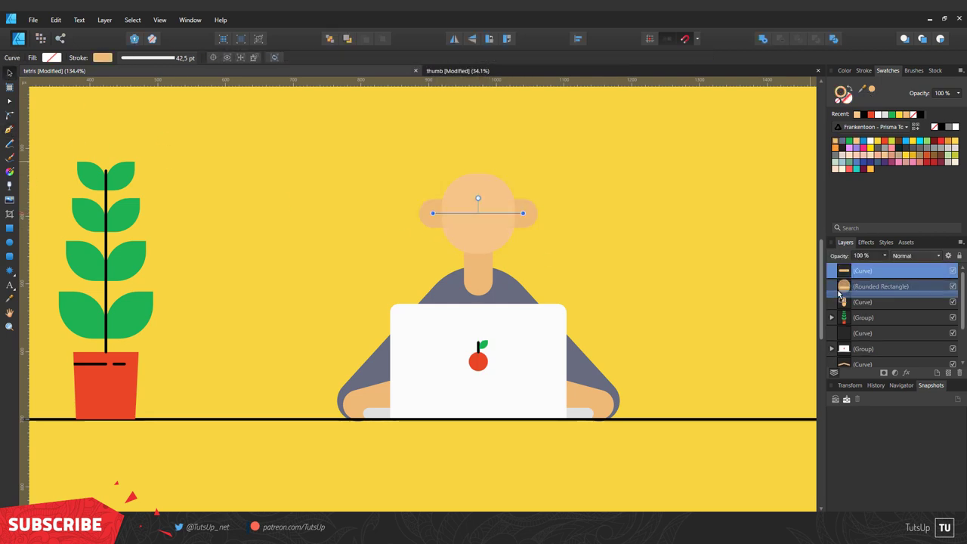
{"action": "left_click", "coordinate": [864, 70]}
{"action": "left_click_drag", "start_coordinate": [917, 101], "coordinate": [906, 104]}
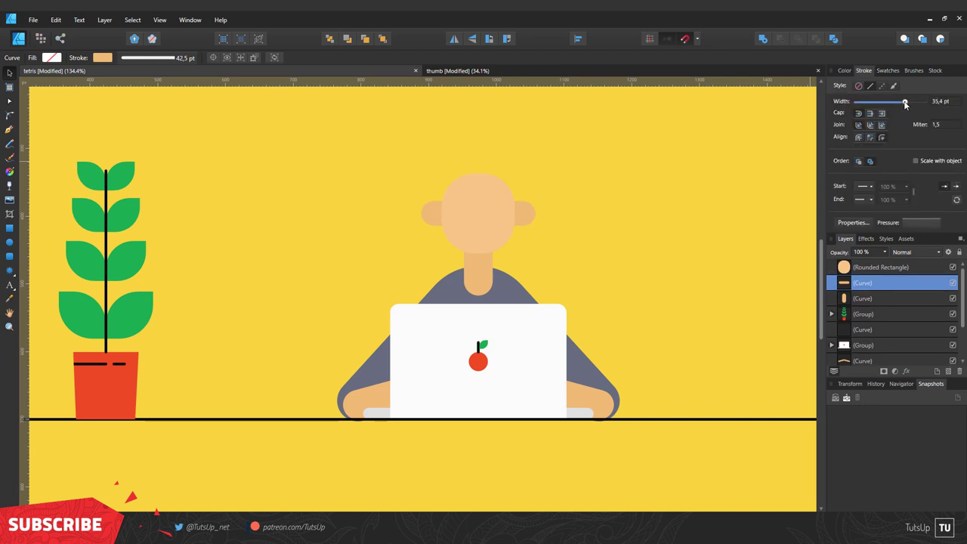
{"action": "left_click", "coordinate": [9, 228]}
Draw a red hair rectangle behind the face, extend it upward, and round its top corners
{"action": "left_click_drag", "start_coordinate": [526, 260], "coordinate": [523, 260]}
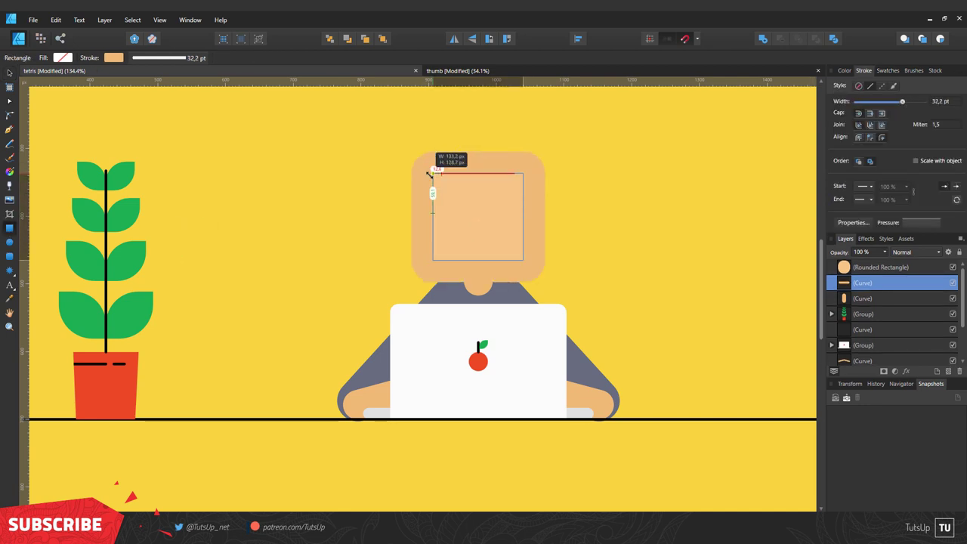
{"action": "left_click", "coordinate": [844, 70]}
{"action": "left_click", "coordinate": [888, 70]}
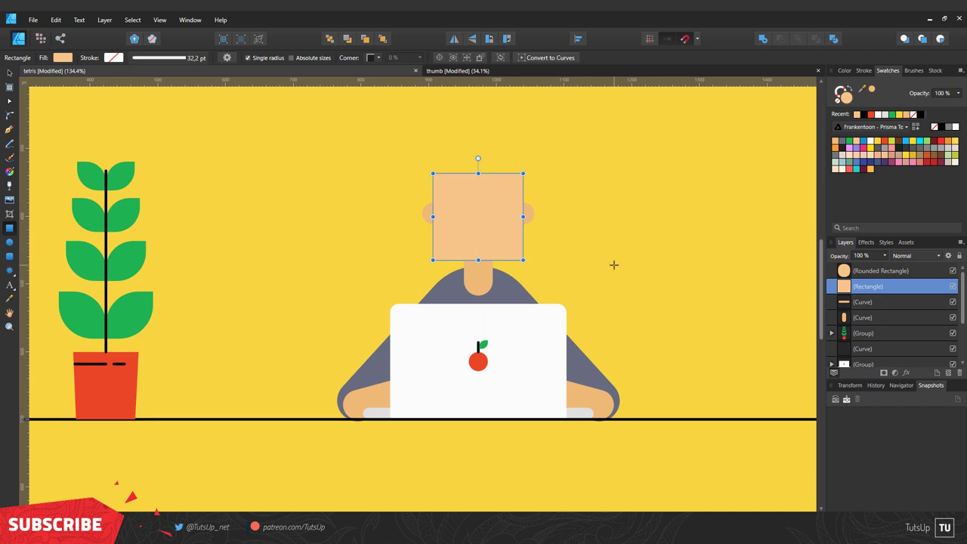
{"action": "left_click_drag", "start_coordinate": [523, 215], "coordinate": [529, 213]}
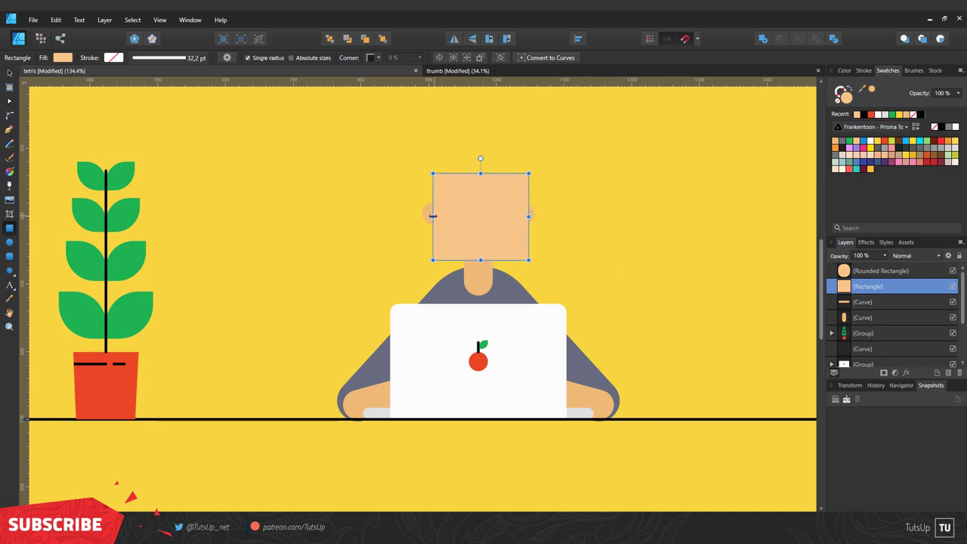
{"action": "left_click_drag", "start_coordinate": [433, 216], "coordinate": [427, 216]}
{"action": "left_click", "coordinate": [886, 141]}
{"action": "left_click_drag", "start_coordinate": [869, 287], "coordinate": [869, 325]}
{"action": "left_click_drag", "start_coordinate": [478, 173], "coordinate": [478, 151]}
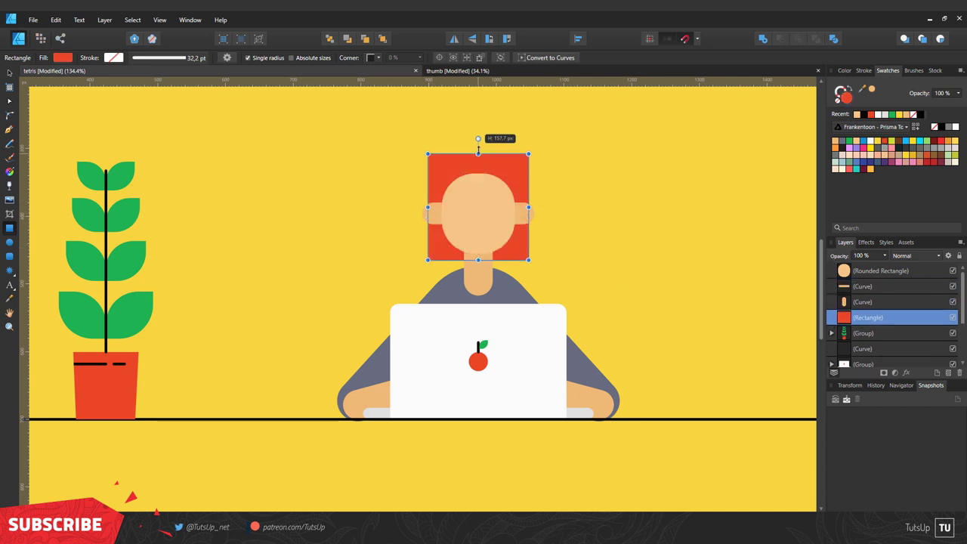
{"action": "key", "text": "c"}
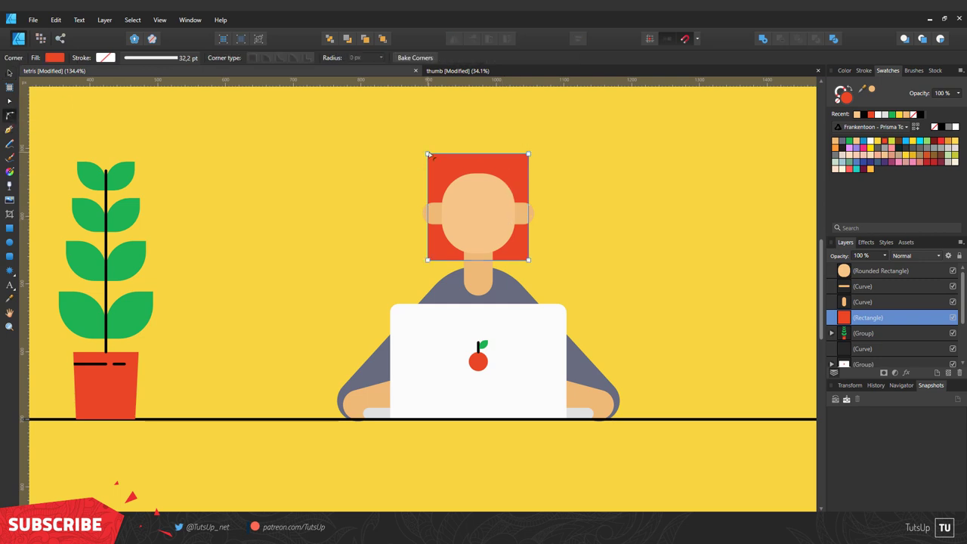
{"action": "left_click_drag", "start_coordinate": [428, 155], "coordinate": [473, 196]}
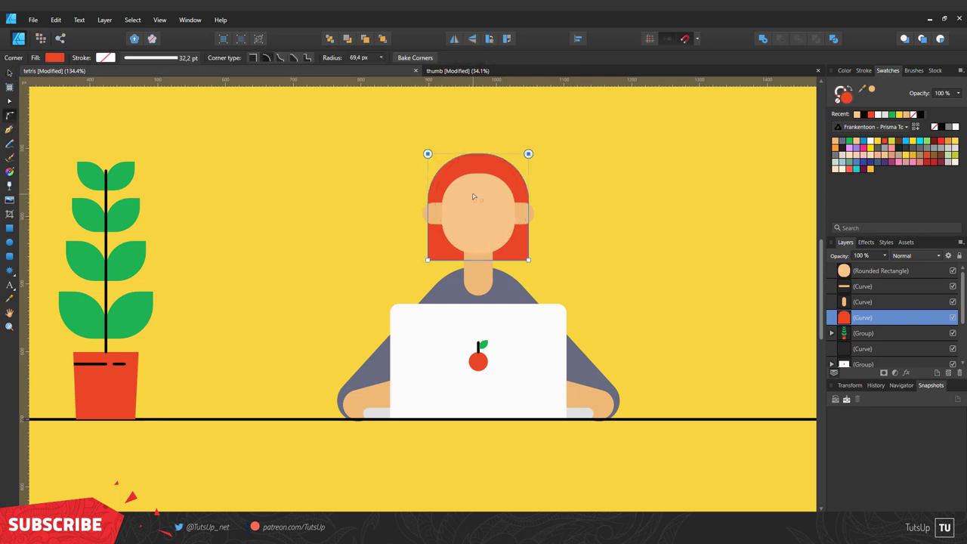
Intersect a circle with a hair duplicate to form the side-swept fringe above the face
{"action": "left_click", "coordinate": [9, 243]}
{"action": "left_click_drag", "start_coordinate": [547, 121], "coordinate": [460, 206]}
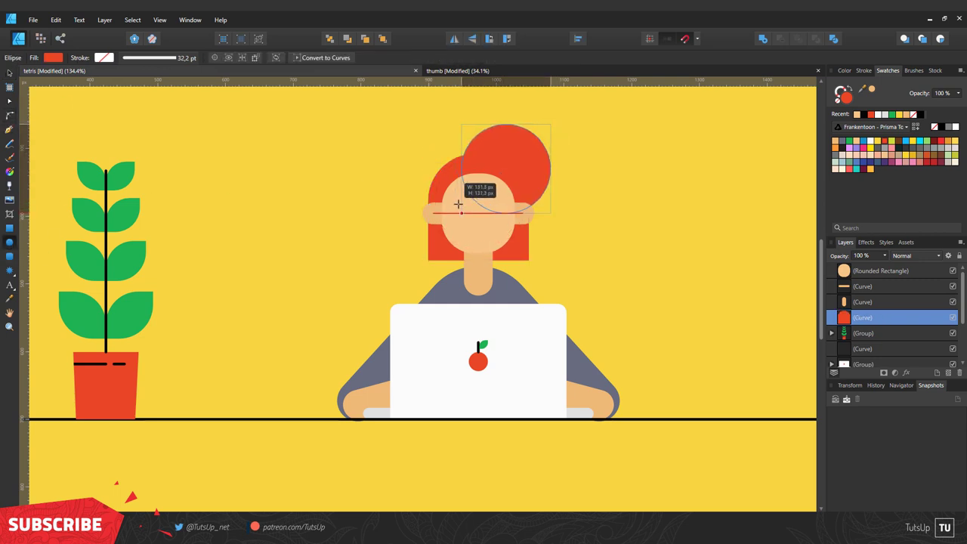
{"action": "left_click_drag", "start_coordinate": [508, 161], "coordinate": [494, 157]}
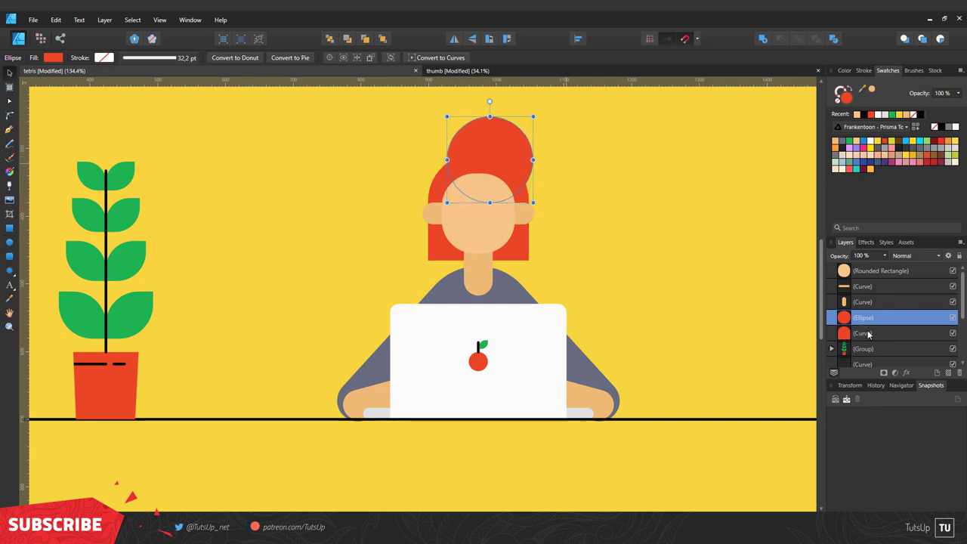
{"action": "left_click", "coordinate": [868, 333]}
{"action": "key", "text": "ctrl+j"}
{"action": "left_click", "coordinate": [865, 318], "text": "shift"}
{"action": "left_click", "coordinate": [799, 39]}
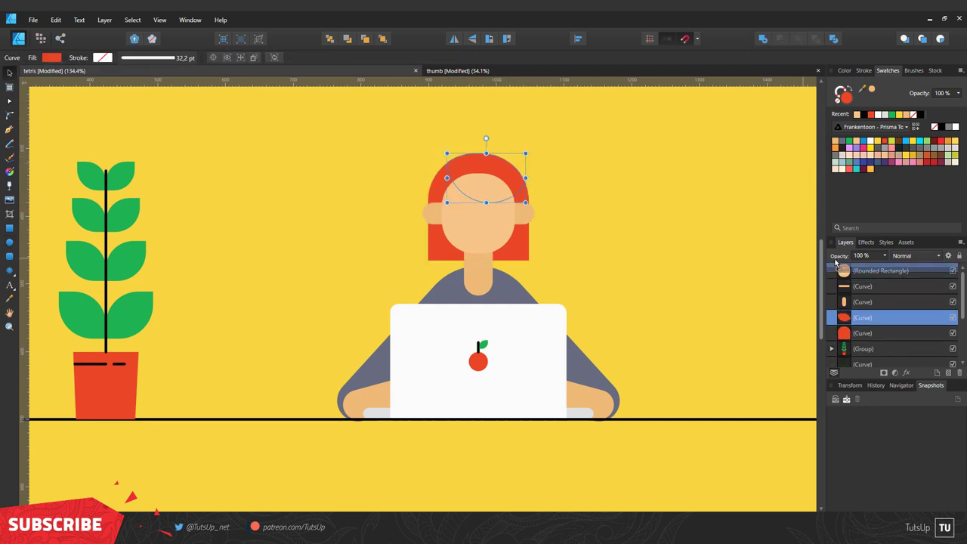
{"action": "left_click_drag", "start_coordinate": [836, 262], "coordinate": [836, 265]}
{"action": "left_click", "coordinate": [541, 233]}
{"action": "key", "text": "m"}
{"action": "scroll", "coordinate": [415, 226], "scroll_direction": "up", "scroll_amount": 2}
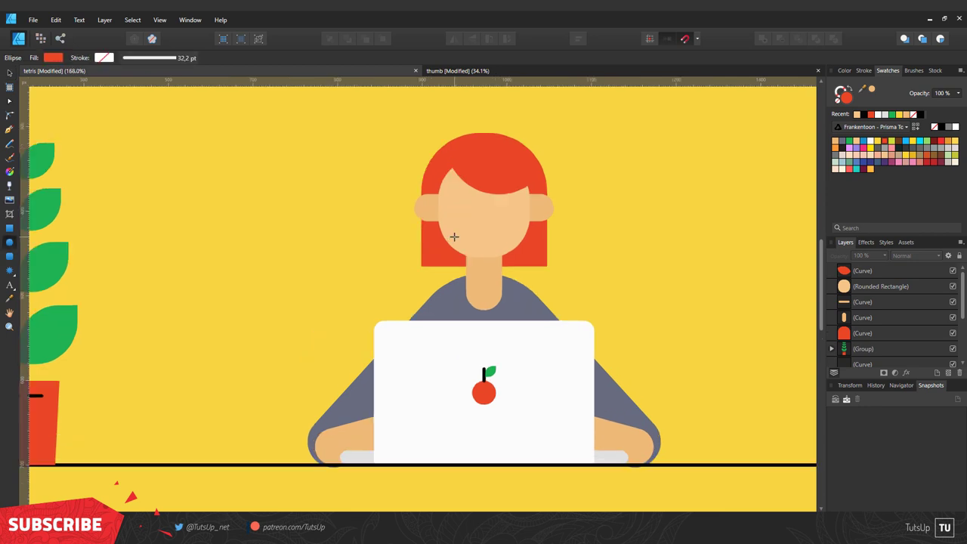
{"action": "scroll", "coordinate": [453, 237], "scroll_direction": "up", "scroll_amount": 2}
Add red circles on the right and left cheeks
{"action": "mouse_move", "coordinate": [514, 207]}
{"action": "left_mouse_down"}
{"action": "mouse_move", "coordinate": [505, 232]}
{"action": "mouse_move", "coordinate": [520, 202]}
{"action": "mouse_move", "coordinate": [423, 202]}
{"action": "left_mouse_up"}
{"action": "left_click", "coordinate": [520, 202], "text": "shift"}
{"action": "left_click", "coordinate": [310, 292]}
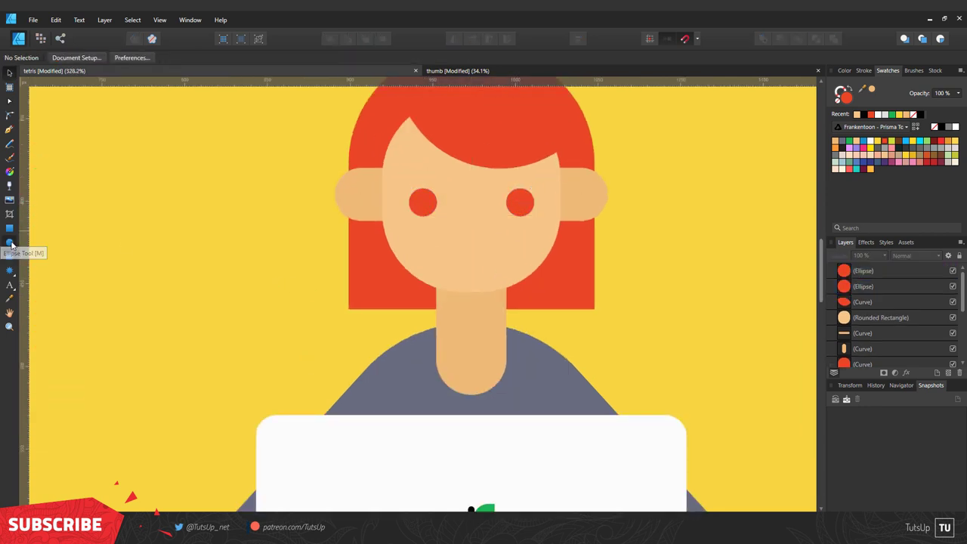
Draw a centred mouth circle and subtract its top half to make a half-circle smile
{"action": "left_click", "coordinate": [9, 242]}
{"action": "left_click_drag", "start_coordinate": [437, 264], "coordinate": [496, 206]}
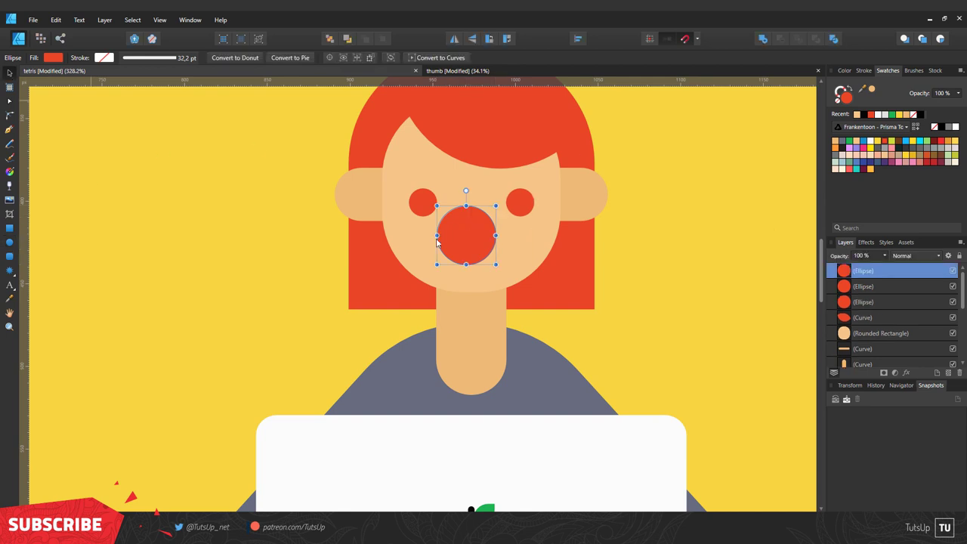
{"action": "left_click_drag", "start_coordinate": [453, 237], "coordinate": [458, 242]}
{"action": "left_click_drag", "start_coordinate": [449, 224], "coordinate": [422, 240]}
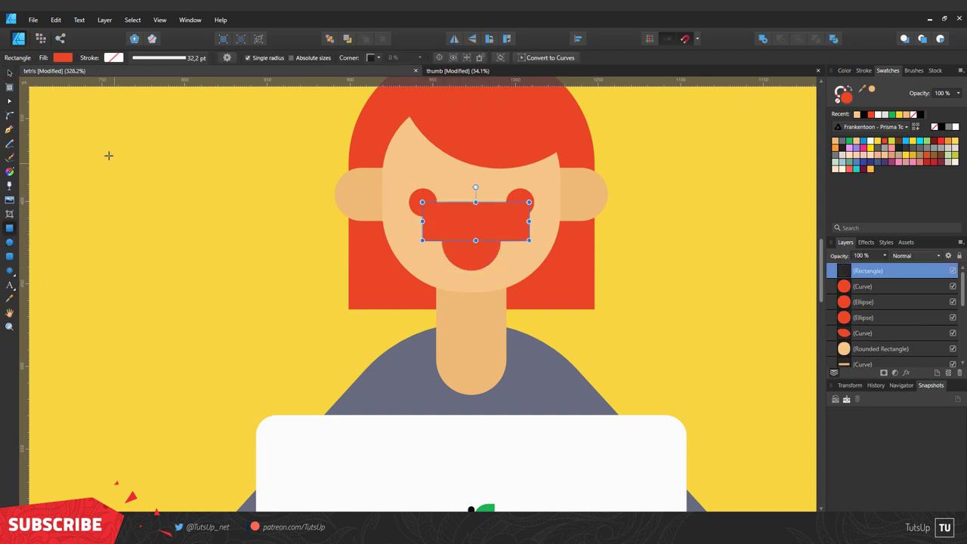
{"action": "left_click", "coordinate": [477, 256], "text": "shift"}
{"action": "left_click", "coordinate": [781, 38]}
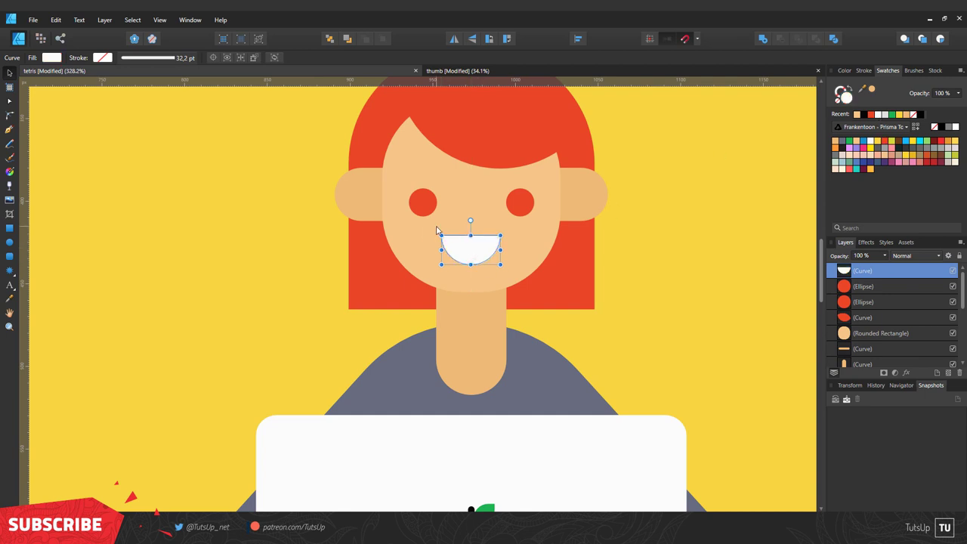
{"action": "left_click", "coordinate": [9, 129]}
{"action": "key", "text": "ctrl+d"}
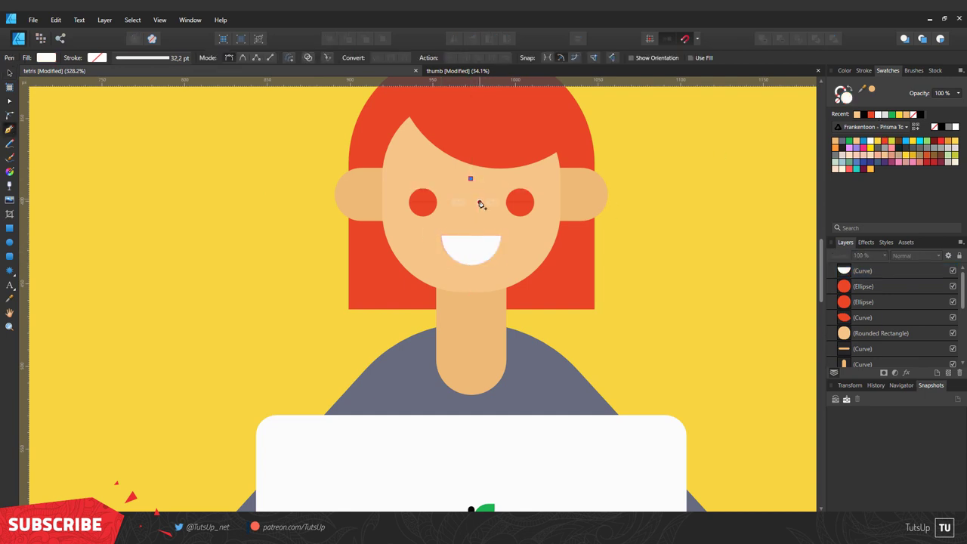
Finish the angled nose line with a thin black stroke
{"action": "left_click", "coordinate": [480, 203]}
{"action": "left_click", "coordinate": [863, 114]}
{"action": "left_click", "coordinate": [863, 70]}
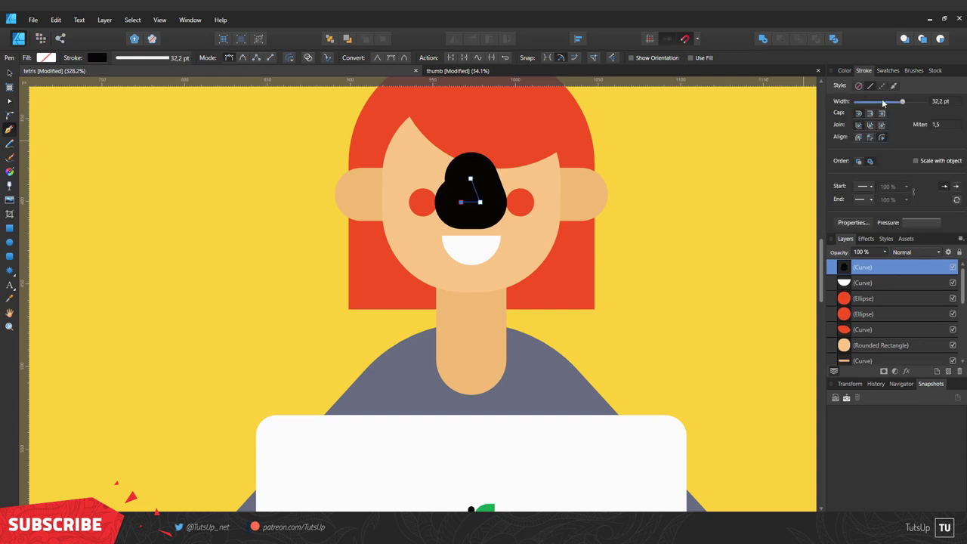
{"action": "left_click_drag", "start_coordinate": [895, 102], "coordinate": [871, 102]}
{"action": "key", "text": "ctrl+d"}
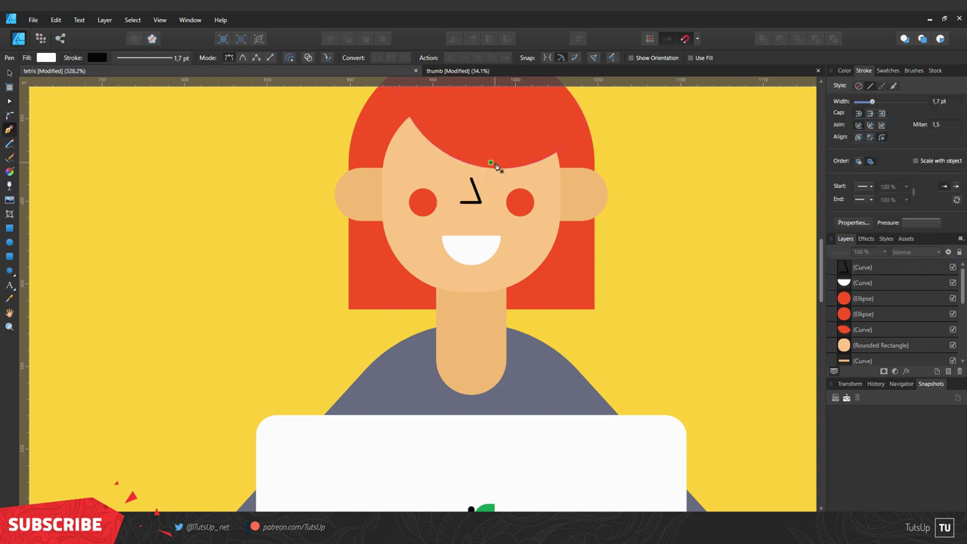
{"action": "key", "text": "m"}
Cut a small circle into a half-circle closed eye shown as an outline only
{"action": "mouse_move", "coordinate": [500, 179]}
{"action": "left_mouse_down"}
{"action": "mouse_move", "coordinate": [517, 162]}
{"action": "mouse_move", "coordinate": [469, 195]}
{"action": "left_mouse_up"}
{"action": "key", "text": "m"}
{"action": "left_click", "coordinate": [510, 171], "text": "shift"}
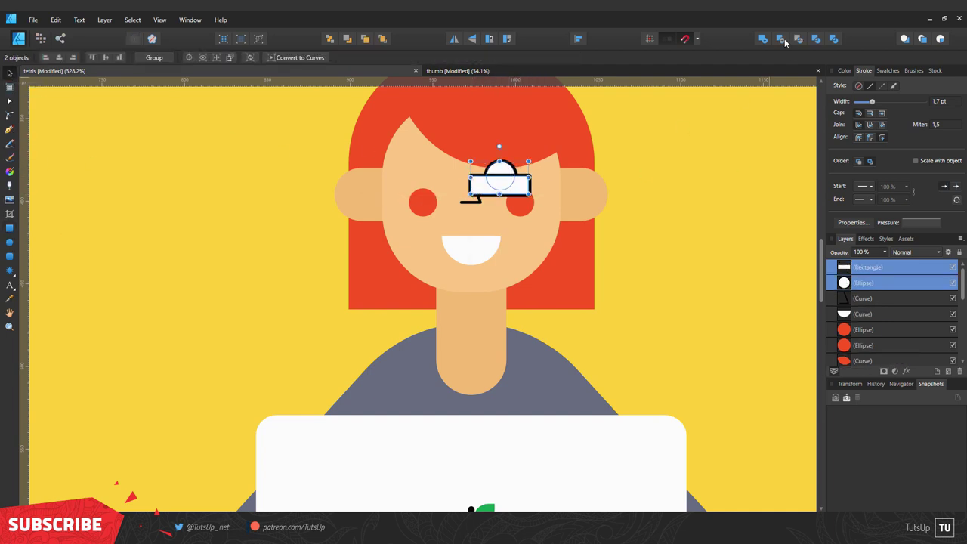
{"action": "left_click", "coordinate": [781, 39]}
{"action": "key", "text": "a"}
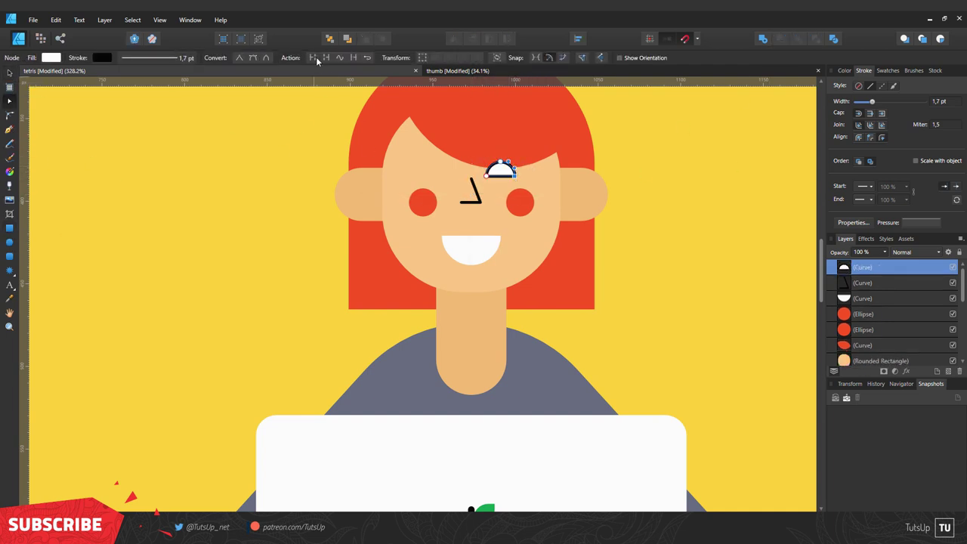
{"action": "key", "text": "ctrl+j"}
{"action": "key", "text": "Delete"}
{"action": "left_click", "coordinate": [844, 70]}
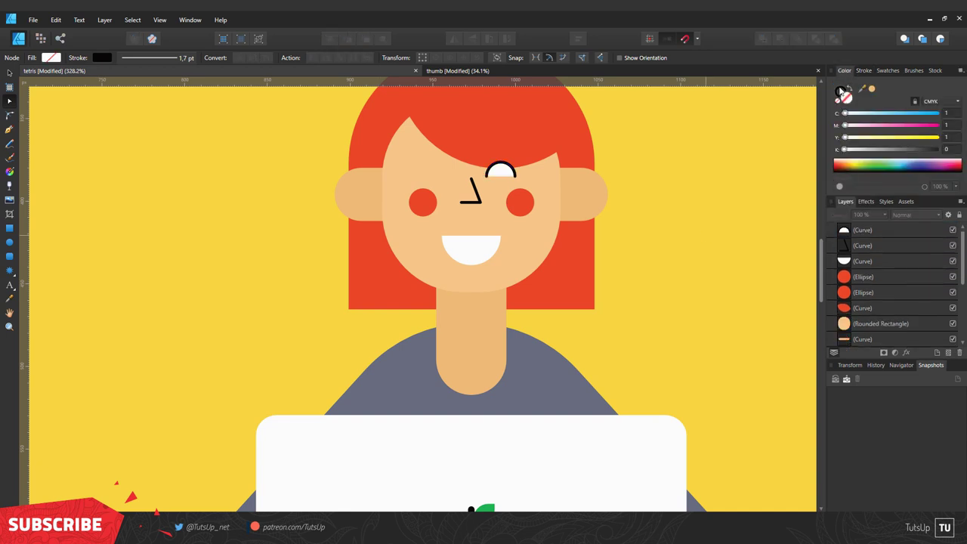
{"action": "left_click", "coordinate": [862, 229]}
{"action": "left_click", "coordinate": [838, 104]}
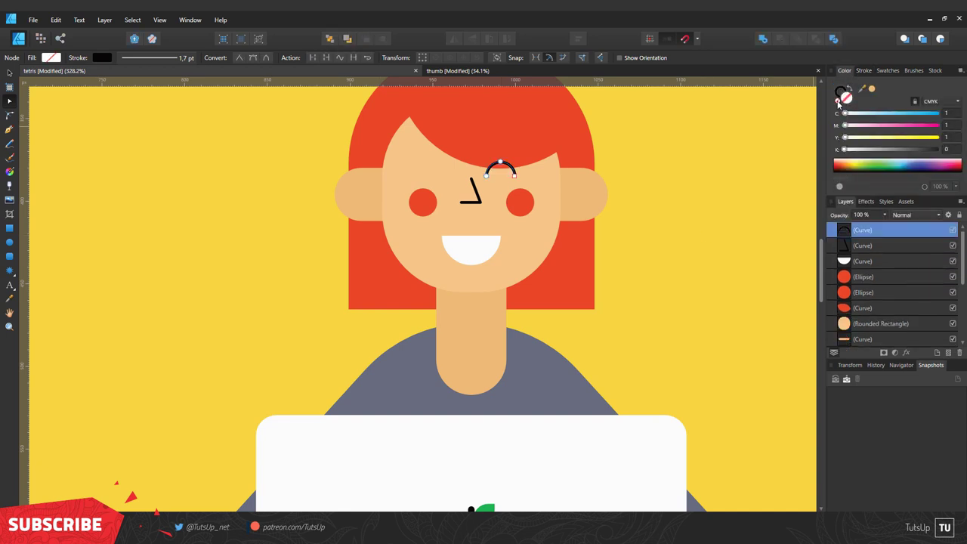
Draw the right eyebrow, copy brow and eye arc to the left, and centre them on the face
{"action": "left_click", "coordinate": [10, 130]}
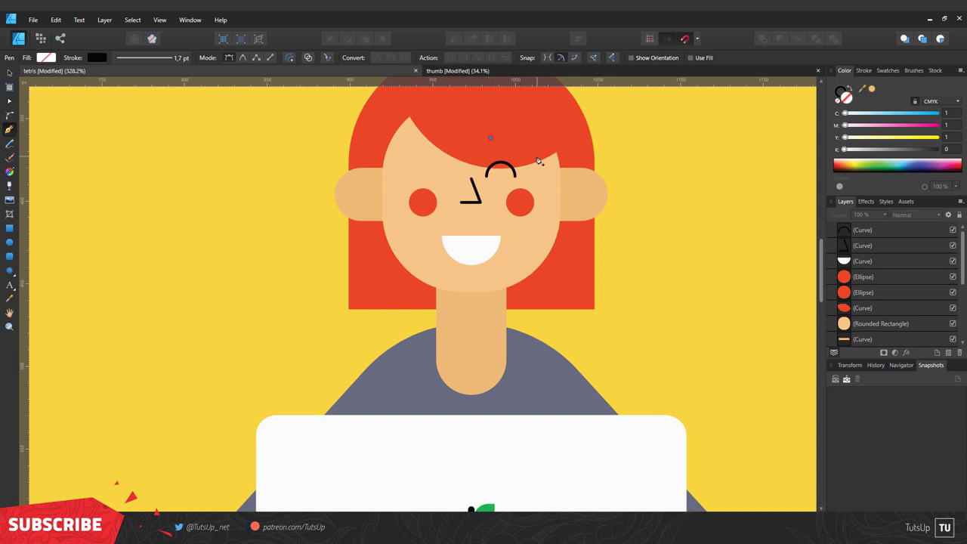
{"action": "left_click", "coordinate": [533, 153]}
{"action": "key", "text": "v"}
{"action": "left_click", "coordinate": [501, 167], "text": "shift"}
{"action": "key", "text": "ctrl+j"}
{"action": "left_click", "coordinate": [454, 39]}
{"action": "left_click_drag", "start_coordinate": [519, 161], "coordinate": [445, 163]}
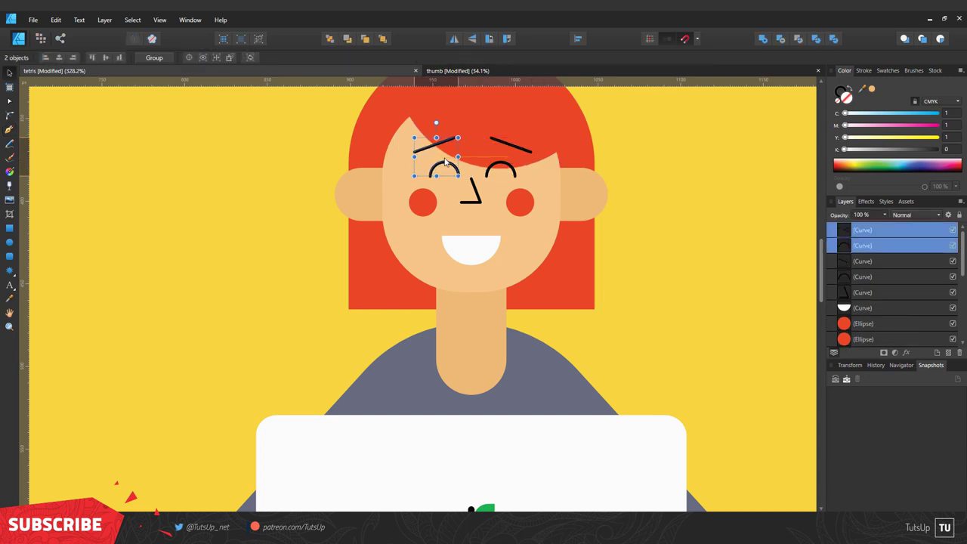
{"action": "left_click", "coordinate": [504, 170]}
{"action": "left_click", "coordinate": [514, 145], "text": "shift"}
{"action": "left_click", "coordinate": [431, 145], "text": "shift"}
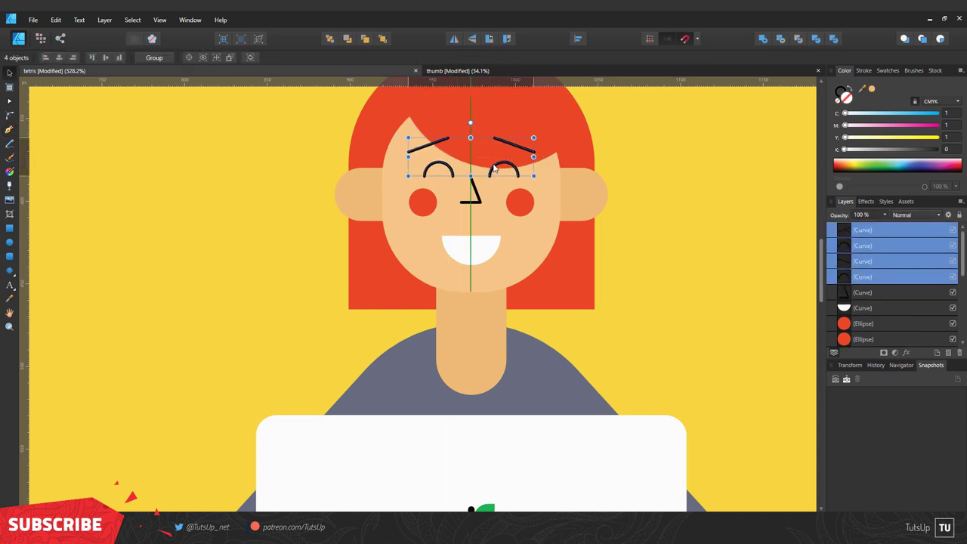
Zoom out to check the whole scene and clear the face selection
{"action": "left_click", "coordinate": [473, 194]}
{"action": "key", "text": "ctrl+0"}
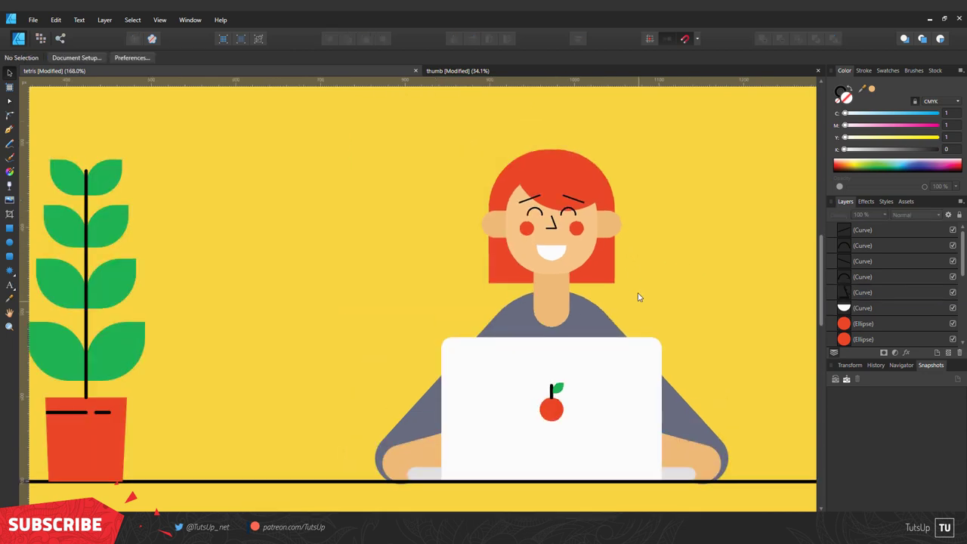
{"action": "key", "text": "ctrl+a"}
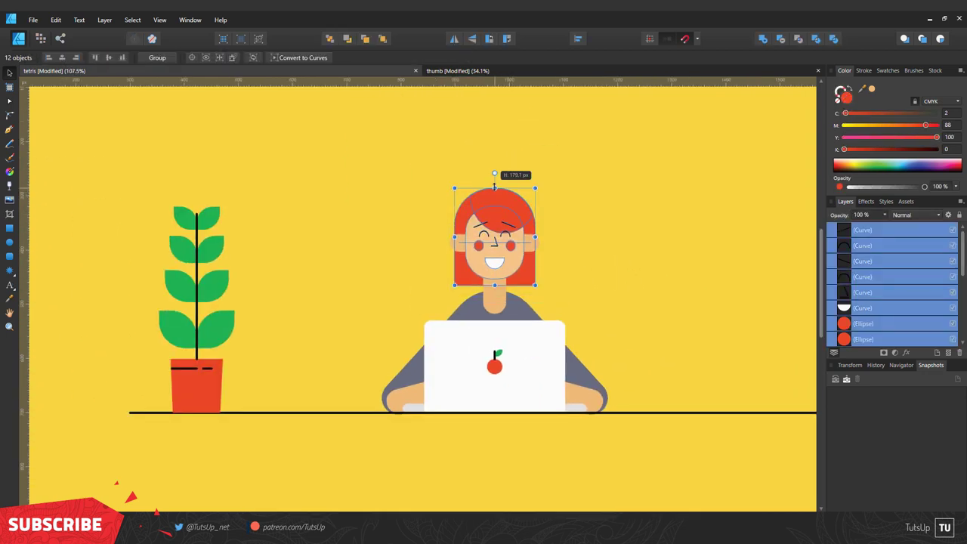
{"action": "left_click", "coordinate": [584, 259]}
{"action": "left_click", "coordinate": [513, 266]}
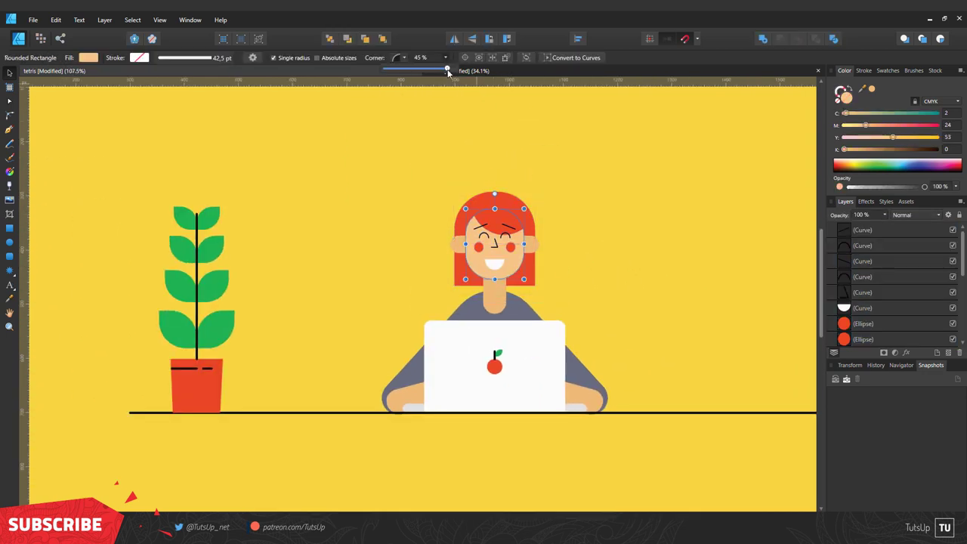
{"action": "left_click", "coordinate": [602, 259]}
{"action": "scroll", "coordinate": [613, 317], "scroll_direction": "down", "scroll_amount": 2}
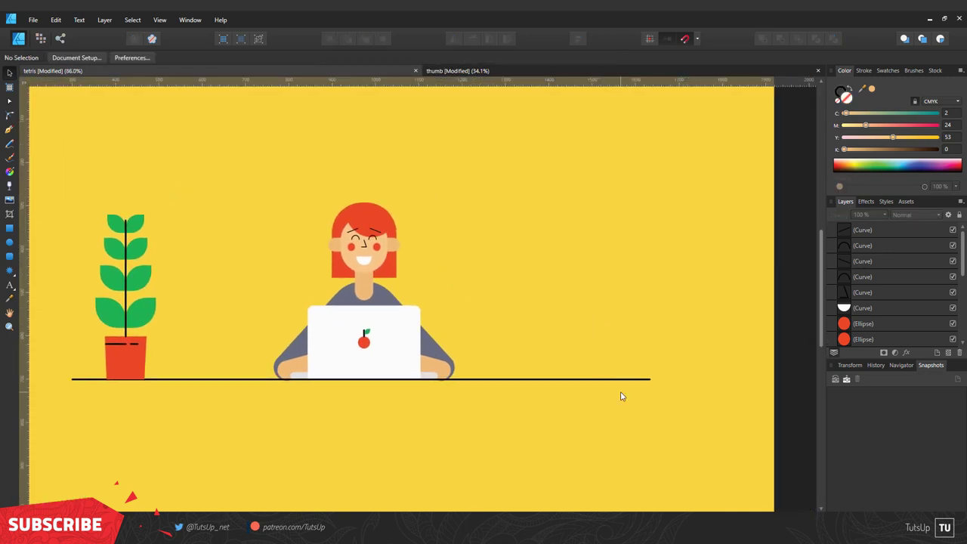
{"action": "scroll", "coordinate": [454, 310], "scroll_direction": "right", "scroll_amount": 2}
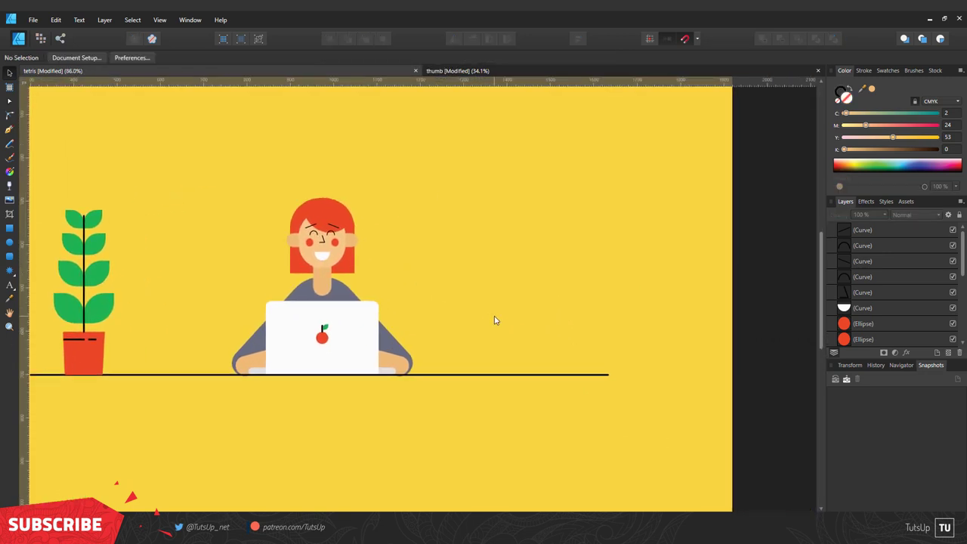
Draw a white, outline-free circle on the desk and subtract its top half to form the cup
{"action": "left_click", "coordinate": [9, 243]}
{"action": "mouse_move", "coordinate": [471, 353]}
{"action": "left_mouse_down"}
{"action": "mouse_move", "coordinate": [493, 327]}
{"action": "mouse_move", "coordinate": [489, 341]}
{"action": "left_mouse_up"}
{"action": "key", "text": "v"}
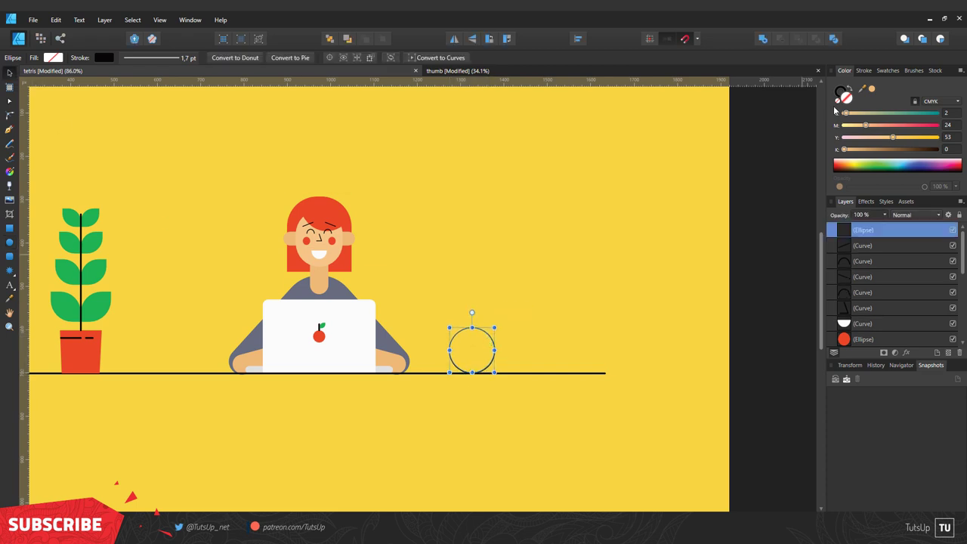
{"action": "left_click", "coordinate": [844, 93]}
{"action": "left_click", "coordinate": [837, 164]}
{"action": "scroll", "coordinate": [502, 351], "scroll_direction": "up", "scroll_amount": 3}
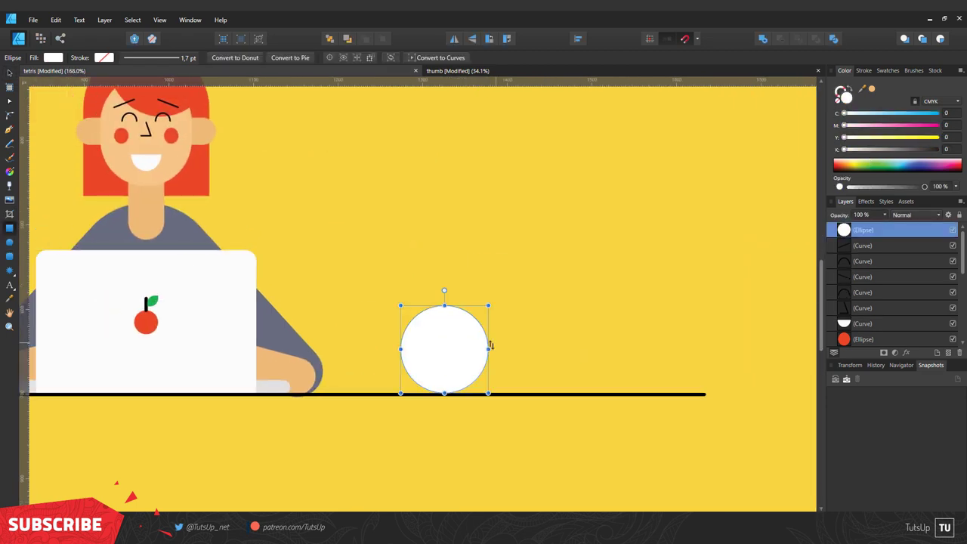
{"action": "key", "text": "m"}
{"action": "left_click_drag", "start_coordinate": [510, 358], "coordinate": [378, 278]}
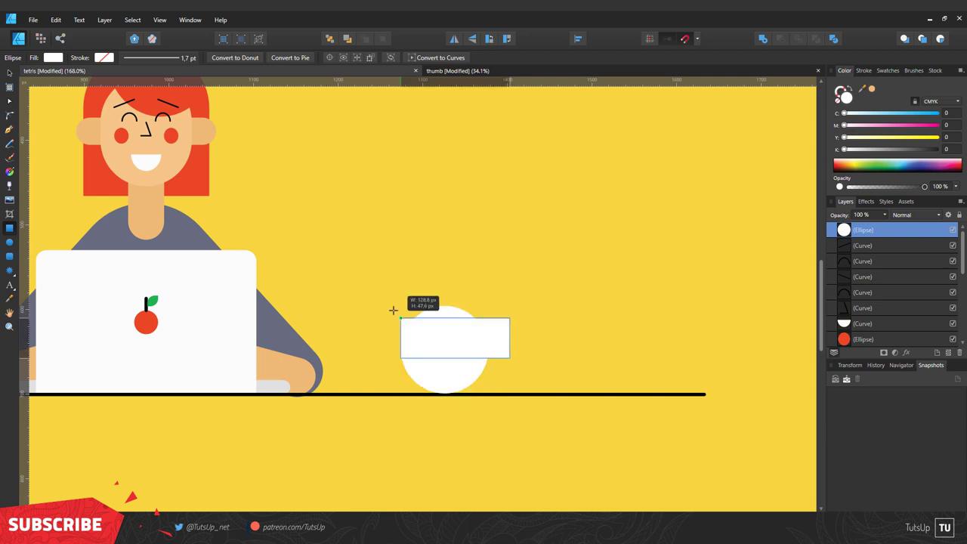
{"action": "key", "text": "ctrl+alt+minus"}
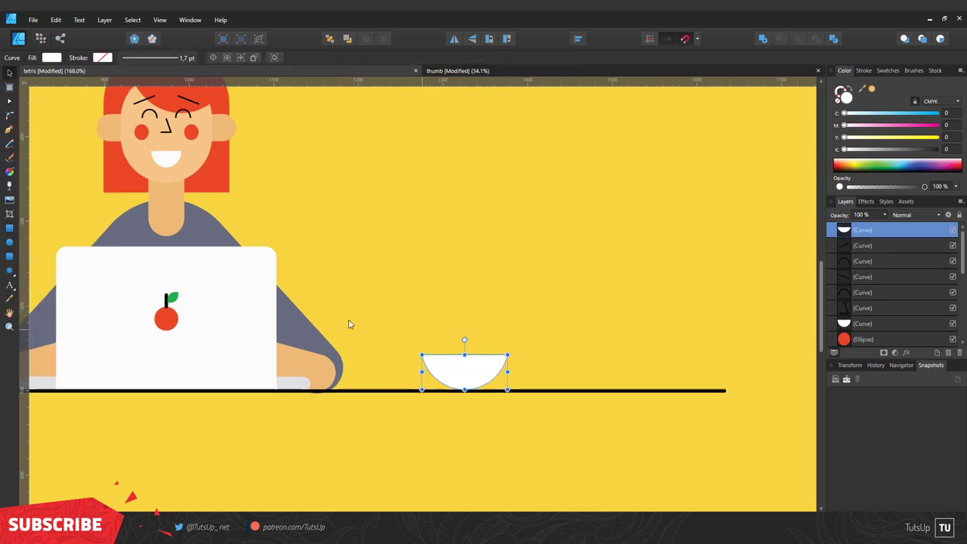
{"action": "scroll", "coordinate": [350, 322], "scroll_direction": "left", "scroll_amount": 1}
Add a black-outlined rounded square handle behind the cup
{"action": "left_click_drag", "start_coordinate": [421, 352], "coordinate": [434, 365]}
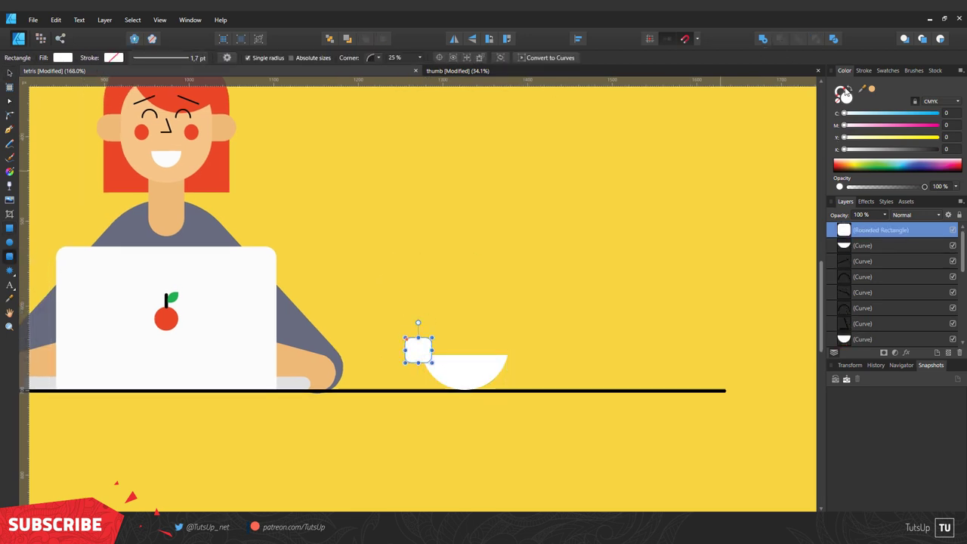
{"action": "key", "text": "shift+x"}
{"action": "key", "text": "ctrl+["}
{"action": "scroll", "coordinate": [449, 339], "scroll_direction": "up", "scroll_amount": 3}
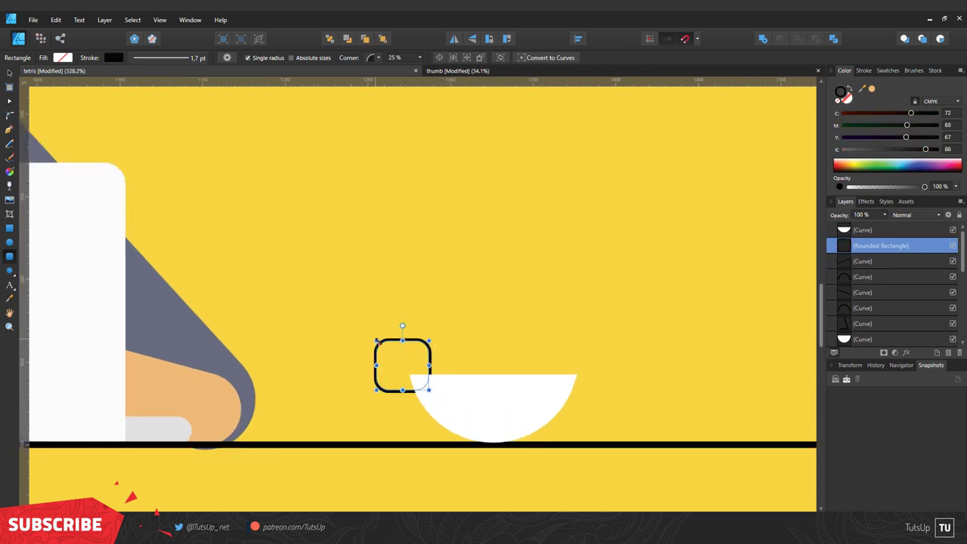
Draw a vertical tea bag string from the cup and a green tag beneath it
{"action": "key", "text": "p"}
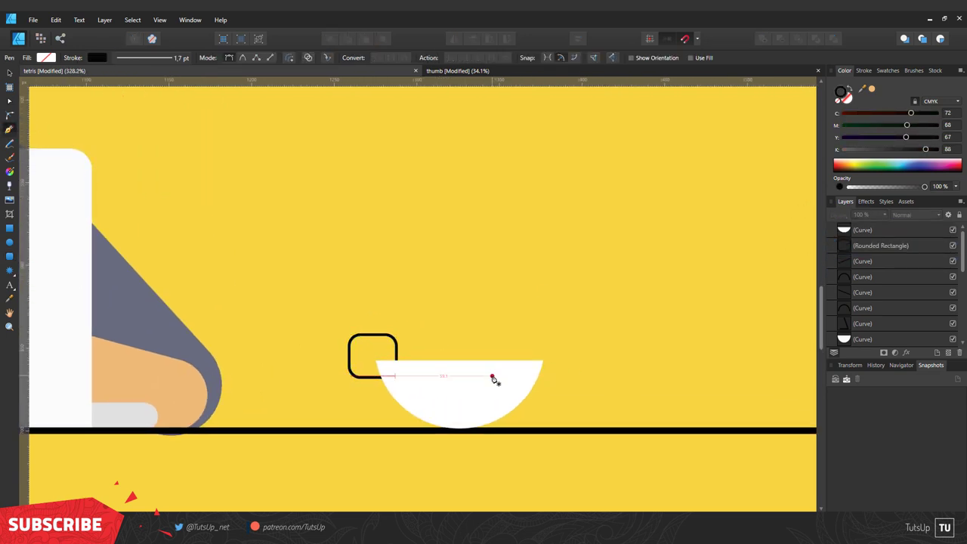
{"action": "scroll", "coordinate": [492, 382], "scroll_direction": "up", "scroll_amount": 3}
{"action": "left_click", "coordinate": [484, 344]}
{"action": "left_click", "coordinate": [484, 404]}
{"action": "key", "text": "Escape"}
{"action": "left_click", "coordinate": [9, 228]}
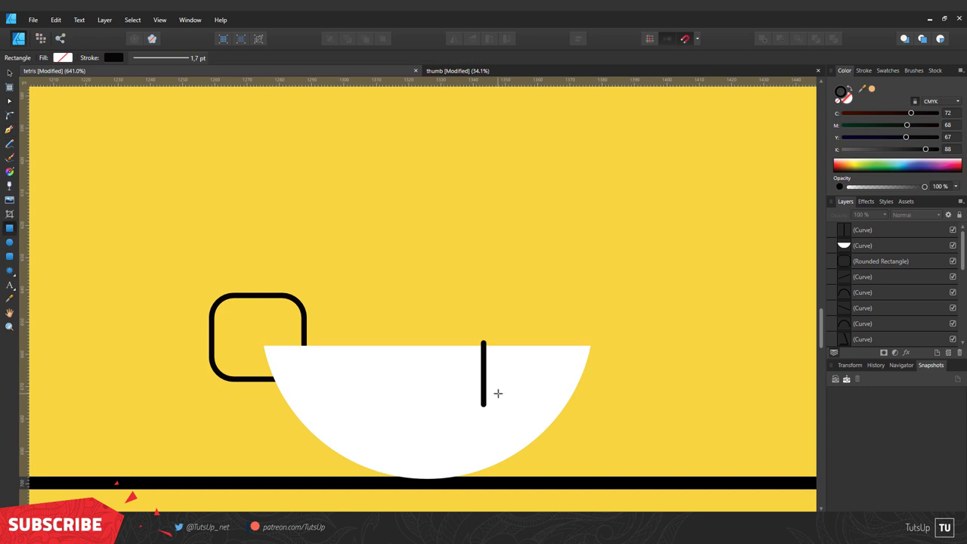
{"action": "left_click_drag", "start_coordinate": [498, 391], "coordinate": [464, 444]}
{"action": "key", "text": "shift+x"}
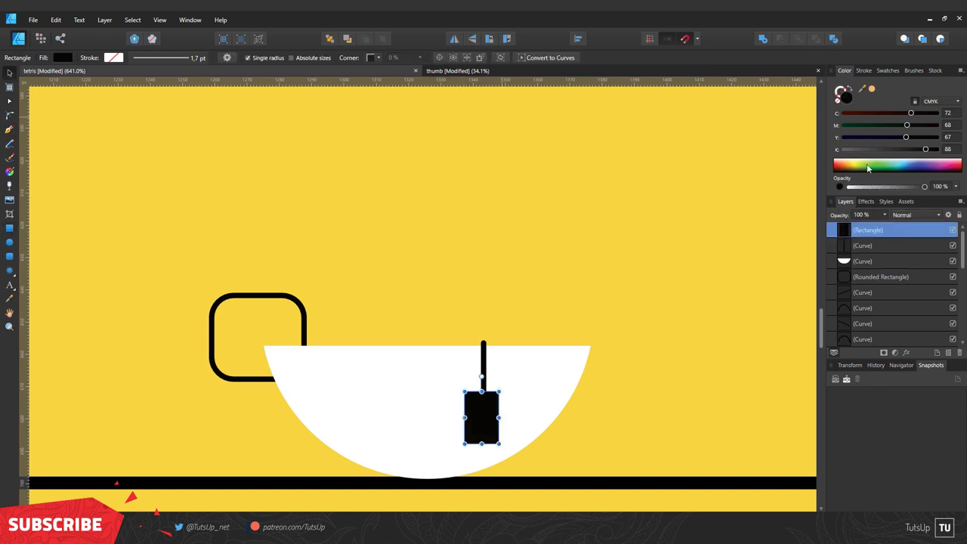
{"action": "left_click", "coordinate": [888, 70]}
{"action": "left_click", "coordinate": [870, 154]}
{"action": "left_click_drag", "start_coordinate": [877, 272], "coordinate": [876, 291]}
{"action": "scroll", "coordinate": [478, 425], "scroll_direction": "up", "scroll_amount": 3}
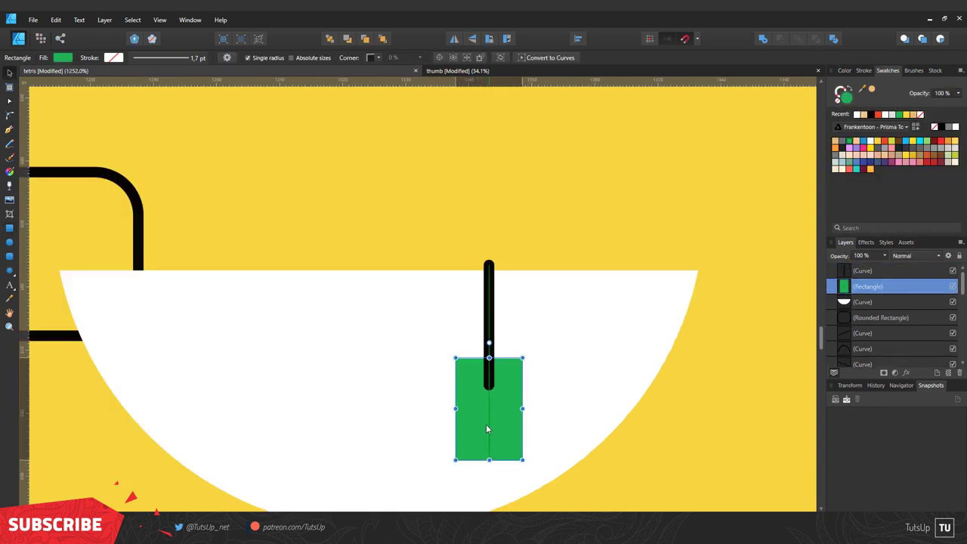
{"action": "key", "text": "ctrl+Return"}
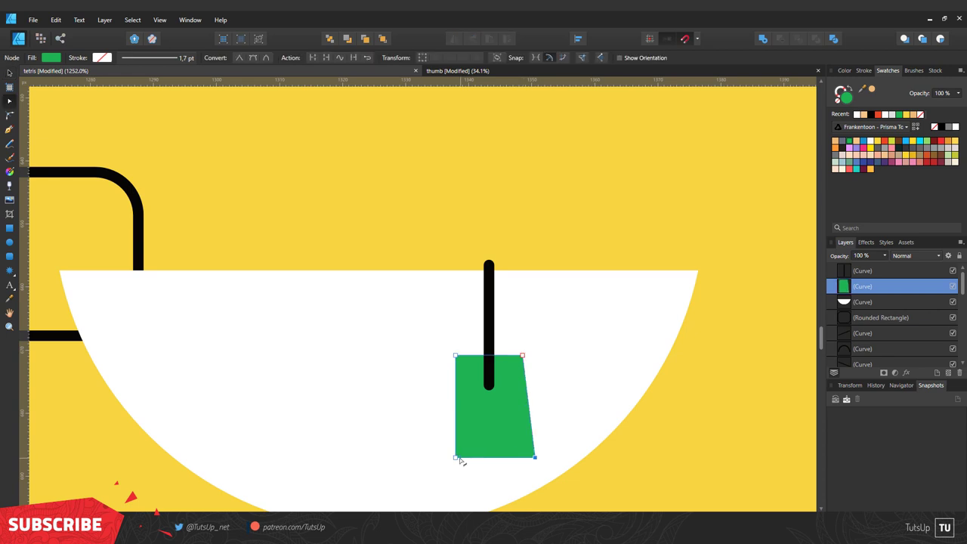
{"action": "key", "text": "Escape"}
Select the cup, handle, string and tag and group them with Ctrl+G
{"action": "key", "text": "v"}
{"action": "scroll", "coordinate": [397, 287], "scroll_direction": "down", "scroll_amount": 5}
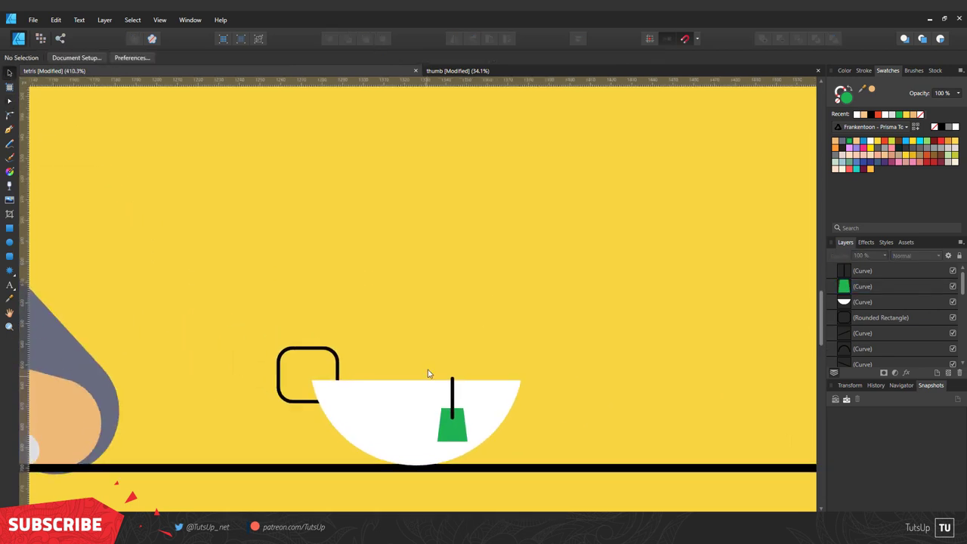
{"action": "scroll", "coordinate": [428, 371], "scroll_direction": "down", "scroll_amount": 5}
{"action": "scroll", "coordinate": [464, 367], "scroll_direction": "up", "scroll_amount": 4}
{"action": "left_click", "coordinate": [453, 372]}
{"action": "scroll", "coordinate": [446, 347], "scroll_direction": "down", "scroll_amount": 3}
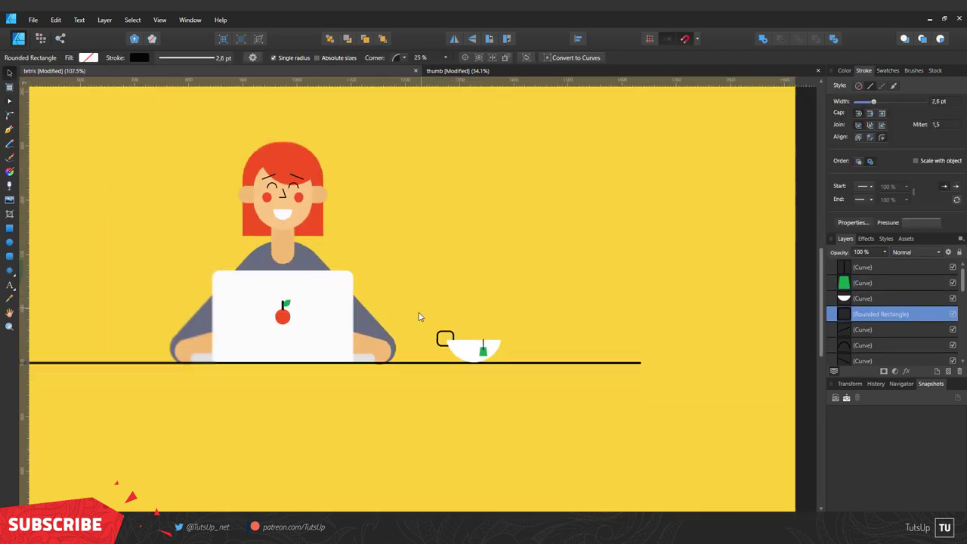
{"action": "scroll", "coordinate": [463, 402], "scroll_direction": "up", "scroll_amount": 8}
{"action": "left_click", "coordinate": [466, 403]}
{"action": "scroll", "coordinate": [590, 355], "scroll_direction": "down", "scroll_amount": 8}
{"action": "left_click", "coordinate": [572, 324]}
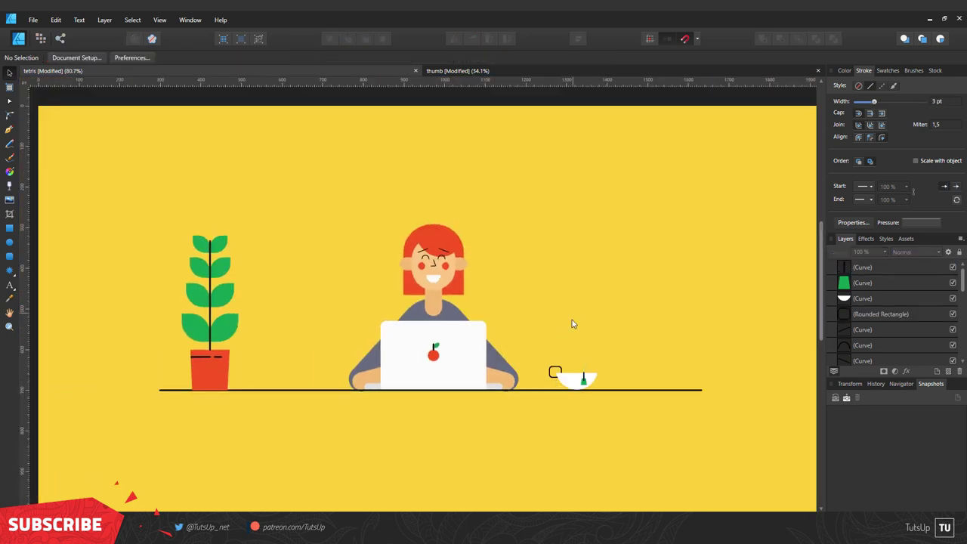
{"action": "left_click_drag", "start_coordinate": [603, 348], "coordinate": [551, 401]}
{"action": "key", "text": "ctrl+g"}
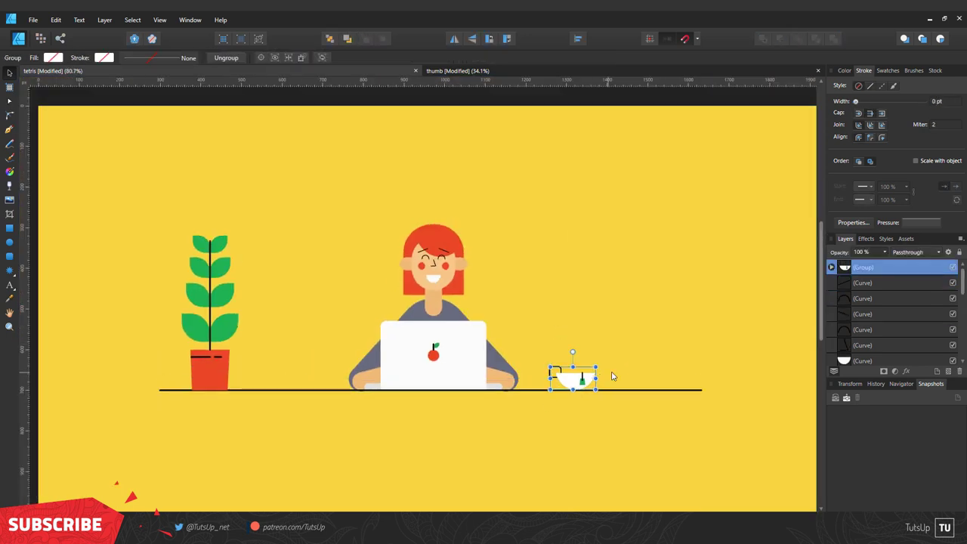
{"action": "left_click", "coordinate": [612, 376]}
{"action": "scroll", "coordinate": [612, 377], "scroll_direction": "up", "scroll_amount": 8}
{"action": "left_click", "coordinate": [502, 355]}
{"action": "scroll", "coordinate": [586, 361], "scroll_direction": "down", "scroll_amount": 8}
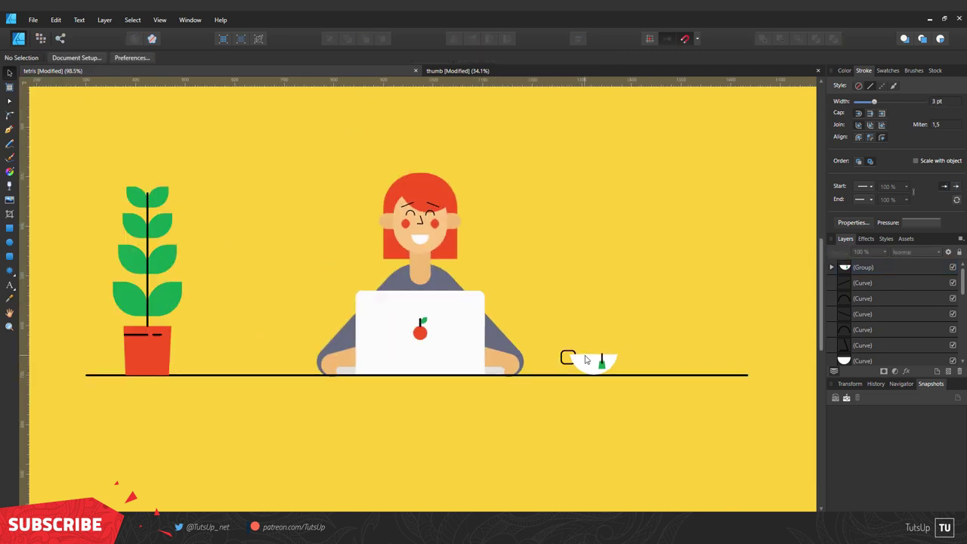
{"action": "scroll", "coordinate": [586, 361], "scroll_direction": "up", "scroll_amount": 3}
Draw a wavy steam curve above the tea cup with the Pen tool
{"action": "key", "text": "p"}
{"action": "scroll", "coordinate": [522, 375], "scroll_direction": "up", "scroll_amount": 3}
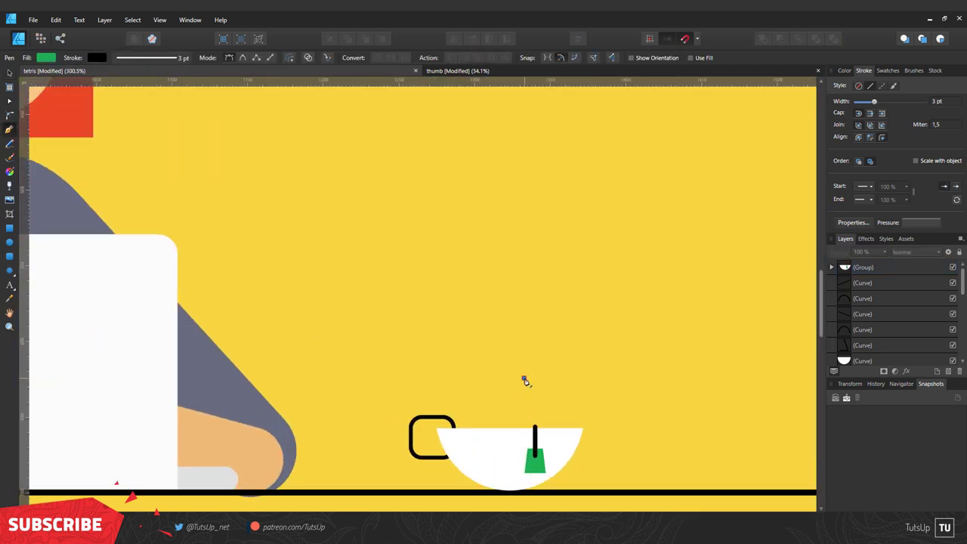
{"action": "left_click_drag", "start_coordinate": [539, 339], "coordinate": [538, 335]}
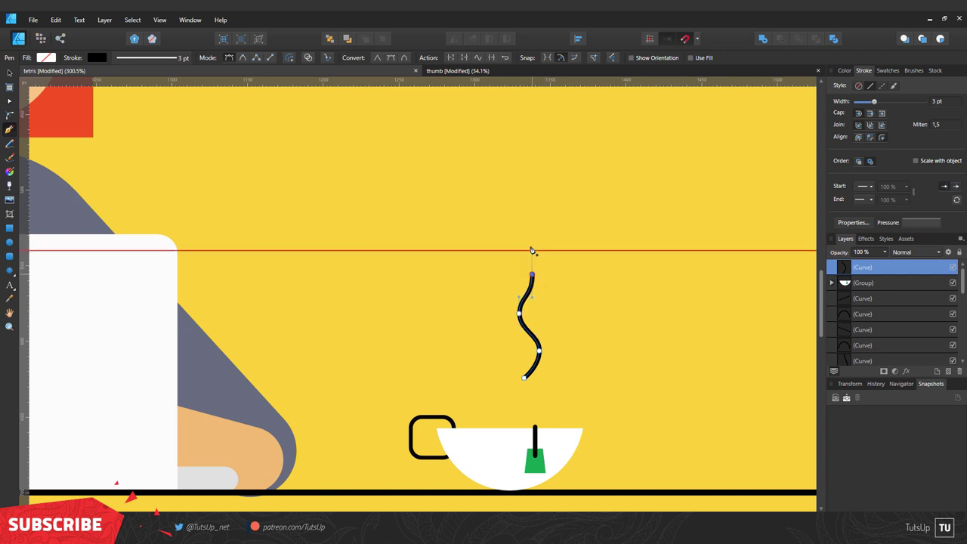
{"action": "scroll", "coordinate": [531, 250], "scroll_direction": "up", "scroll_amount": 1}
{"action": "scroll", "coordinate": [602, 261], "scroll_direction": "up", "scroll_amount": 2}
{"action": "scroll", "coordinate": [628, 333], "scroll_direction": "up", "scroll_amount": 4}
{"action": "scroll", "coordinate": [612, 310], "scroll_direction": "down", "scroll_amount": 5}
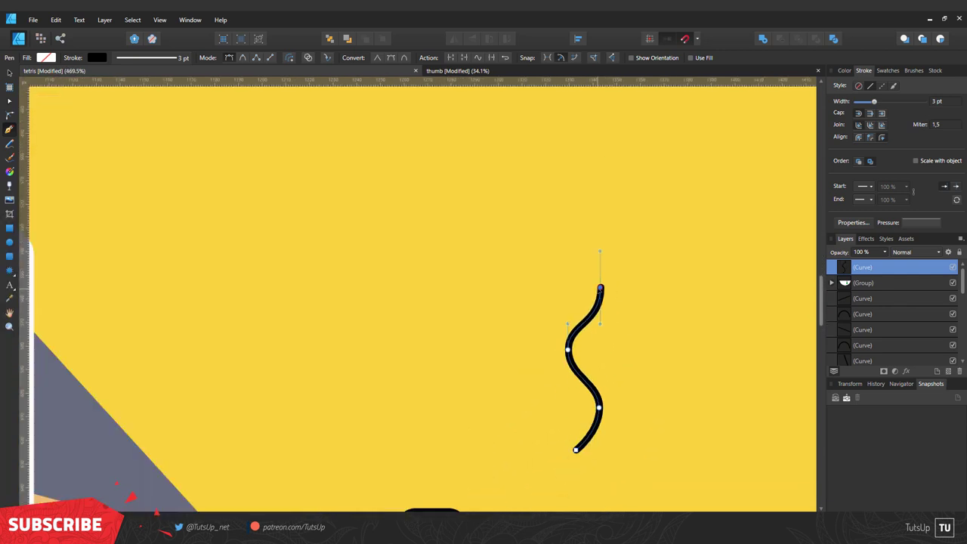
{"action": "scroll", "coordinate": [563, 256], "scroll_direction": "up", "scroll_amount": 2}
{"action": "scroll", "coordinate": [553, 303], "scroll_direction": "up", "scroll_amount": 3}
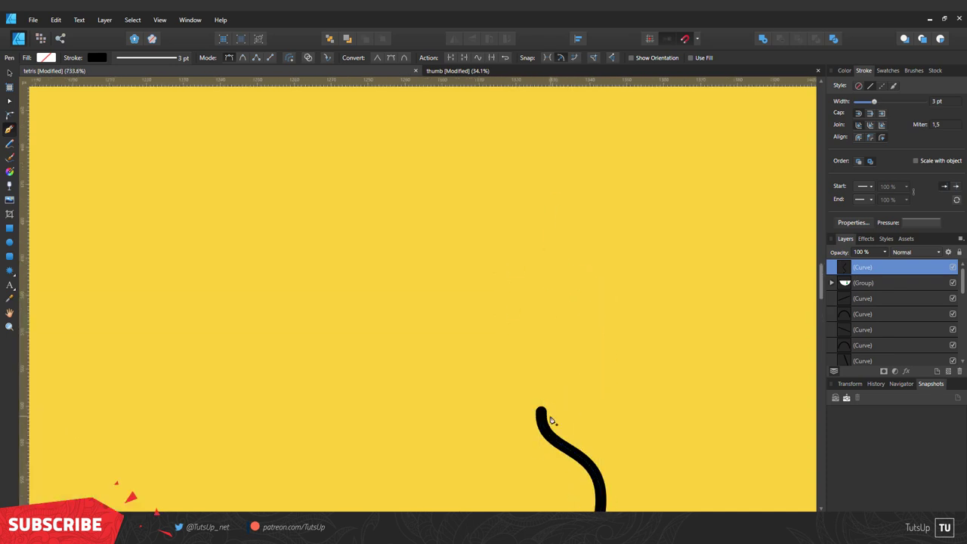
{"action": "scroll", "coordinate": [594, 270], "scroll_direction": "down", "scroll_amount": 2}
{"action": "scroll", "coordinate": [617, 403], "scroll_direction": "down", "scroll_amount": 3}
Make the steam line white and place a copy beside the original
{"action": "key", "text": "v"}
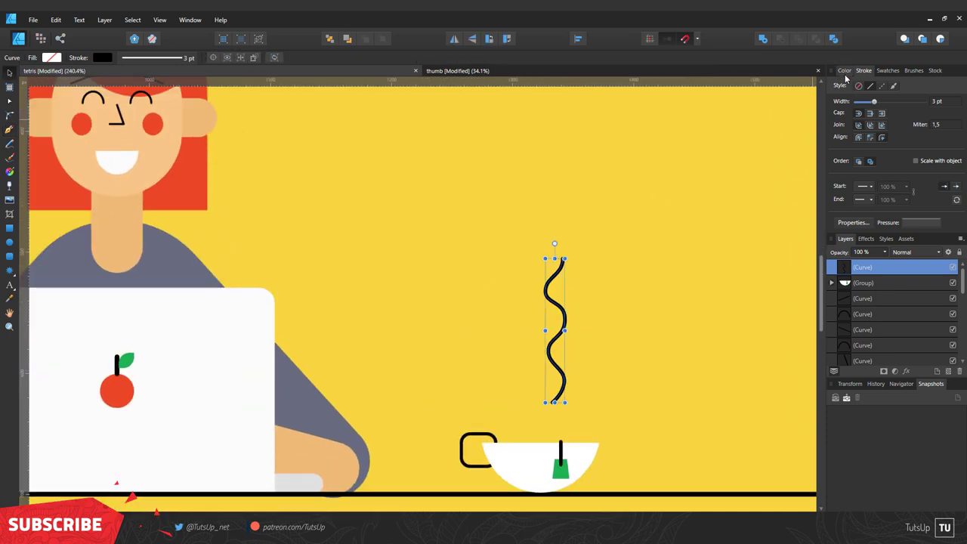
{"action": "left_click", "coordinate": [844, 71]}
{"action": "left_click_drag", "start_coordinate": [892, 163], "coordinate": [836, 160]}
{"action": "left_click_drag", "start_coordinate": [554, 346], "coordinate": [519, 346]}
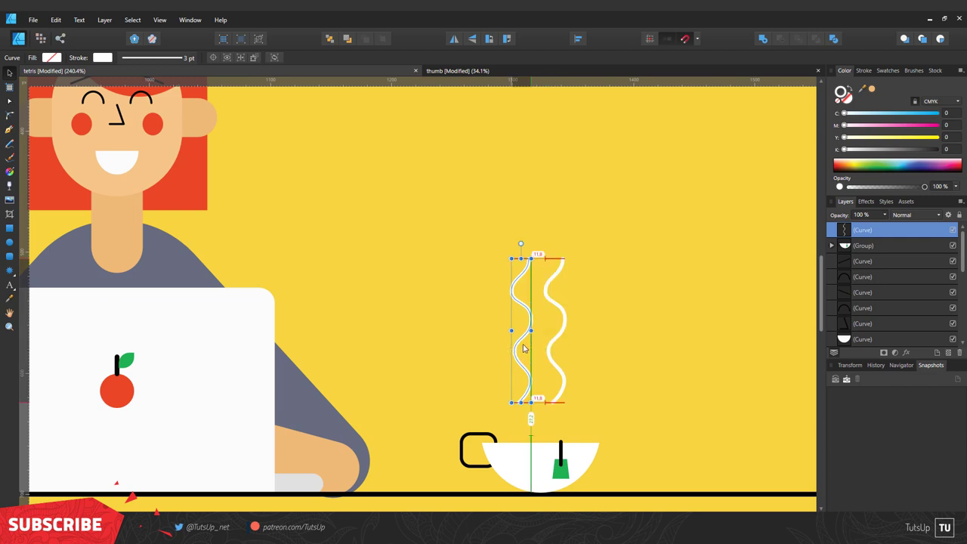
{"action": "scroll", "coordinate": [529, 340], "scroll_direction": "up", "scroll_amount": 3}
{"action": "scroll", "coordinate": [529, 340], "scroll_direction": "down", "scroll_amount": 5}
{"action": "scroll", "coordinate": [493, 351], "scroll_direction": "up", "scroll_amount": 1}
{"action": "left_click", "coordinate": [575, 356]}
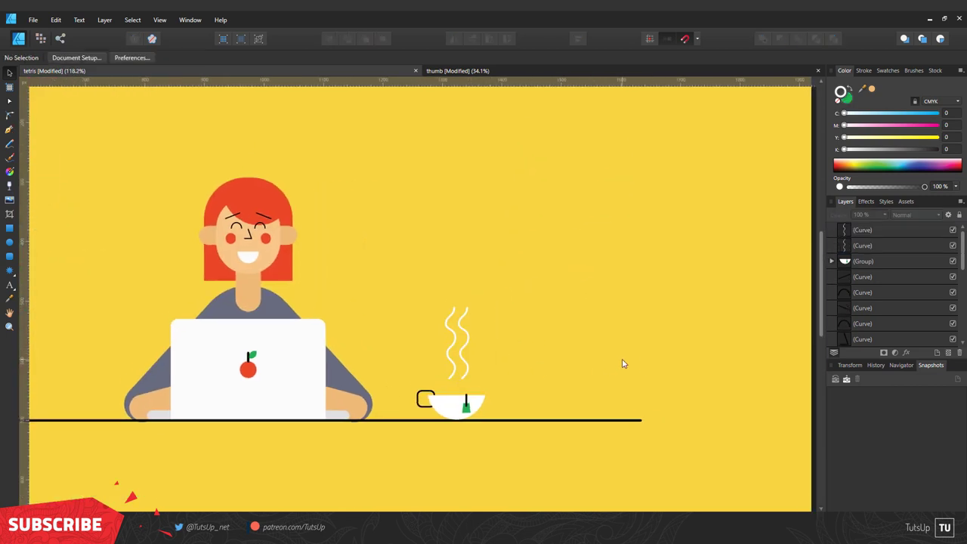
Draw a white-filled rectangle on the table right of the tea cup
{"action": "scroll", "coordinate": [600, 390], "scroll_direction": "up", "scroll_amount": 2}
{"action": "left_click", "coordinate": [9, 233]}
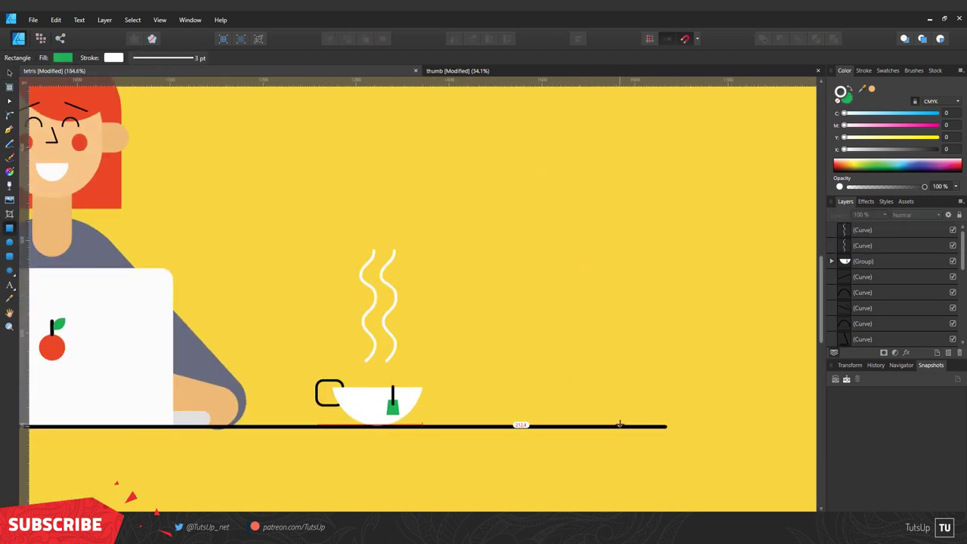
{"action": "left_click_drag", "start_coordinate": [620, 425], "coordinate": [486, 382]}
{"action": "scroll", "coordinate": [629, 380], "scroll_direction": "up", "scroll_amount": 4}
{"action": "key", "text": "shift+x"}
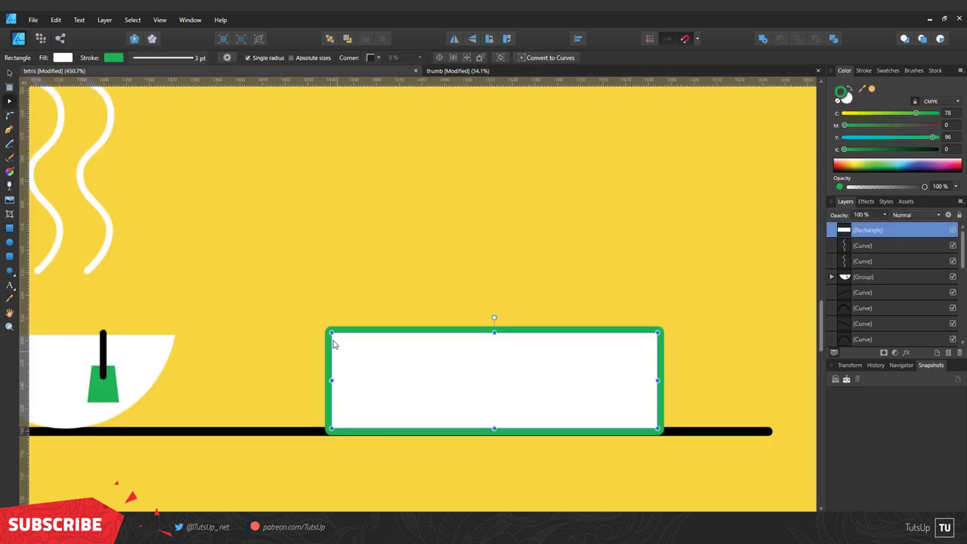
Fully round the rectangle's left corners into a spine and remove the top copy's fill
{"action": "key", "text": "c"}
{"action": "left_click_drag", "start_coordinate": [332, 333], "coordinate": [380, 380]}
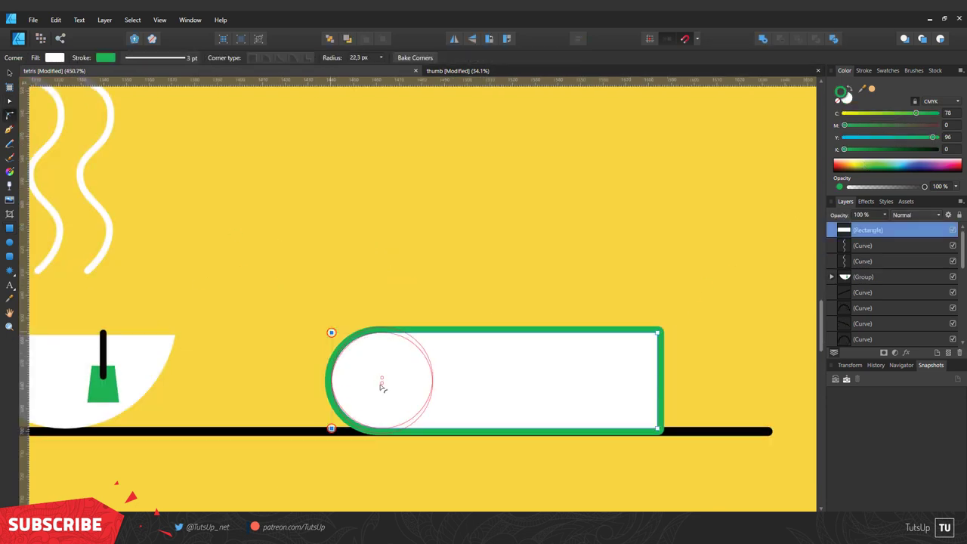
{"action": "scroll", "coordinate": [524, 371], "scroll_direction": "right", "scroll_amount": 2}
{"action": "key", "text": "v"}
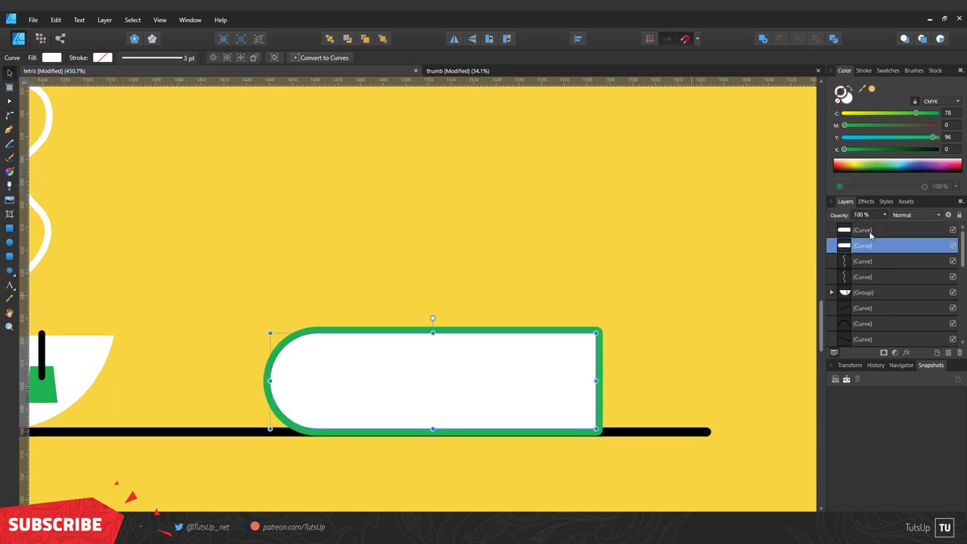
{"action": "key", "text": "/"}
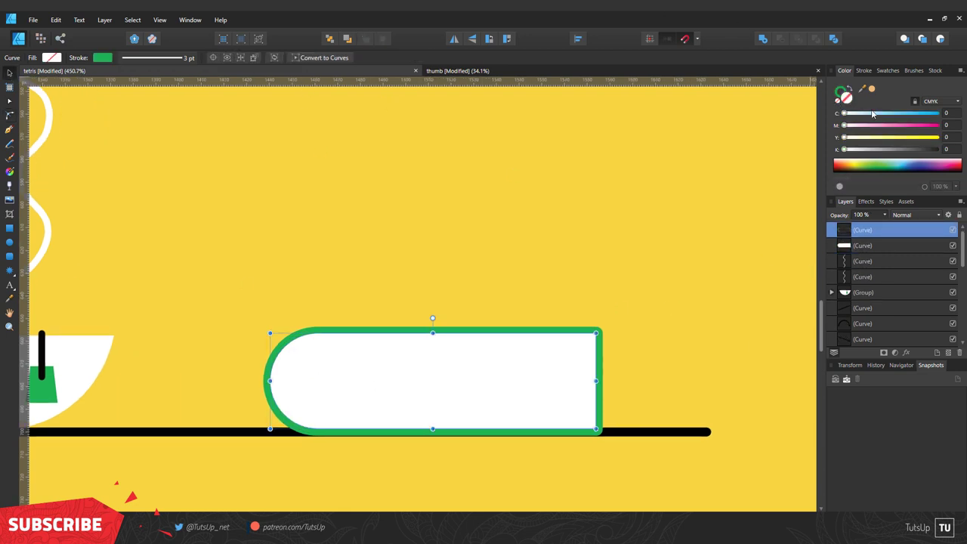
{"action": "left_click", "coordinate": [864, 71]}
{"action": "left_click", "coordinate": [887, 70]}
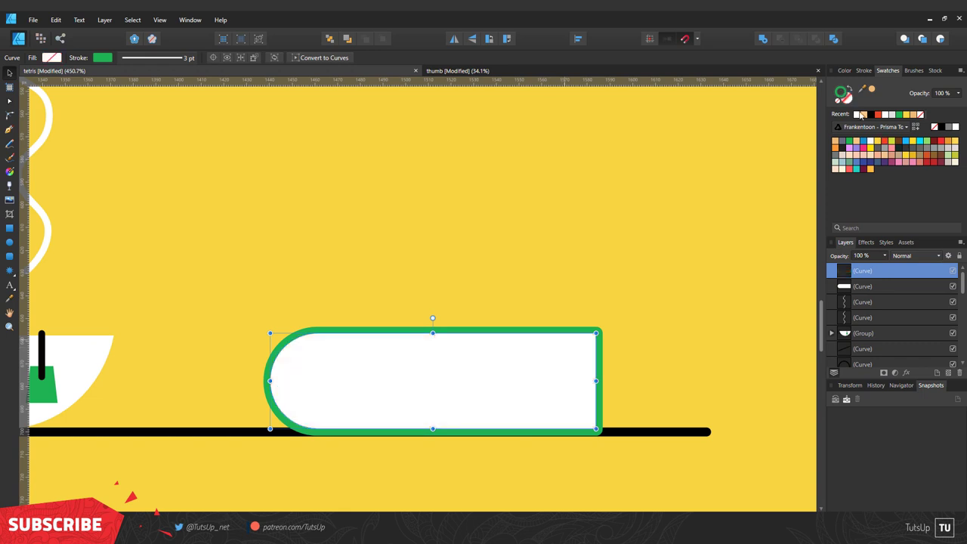
Delete the outline's right edge and set the red cover stroke to 5.2 pt
{"action": "key", "text": "a"}
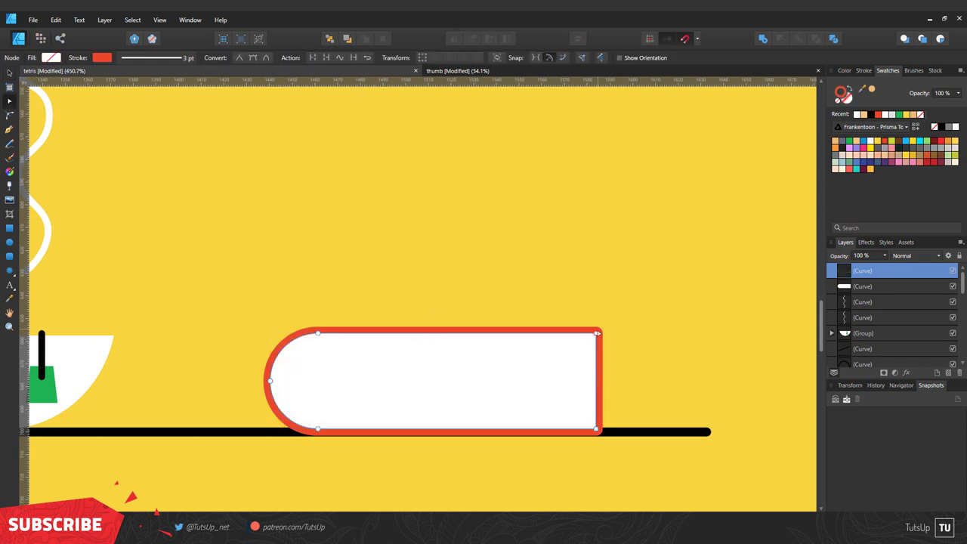
{"action": "left_click", "coordinate": [578, 38]}
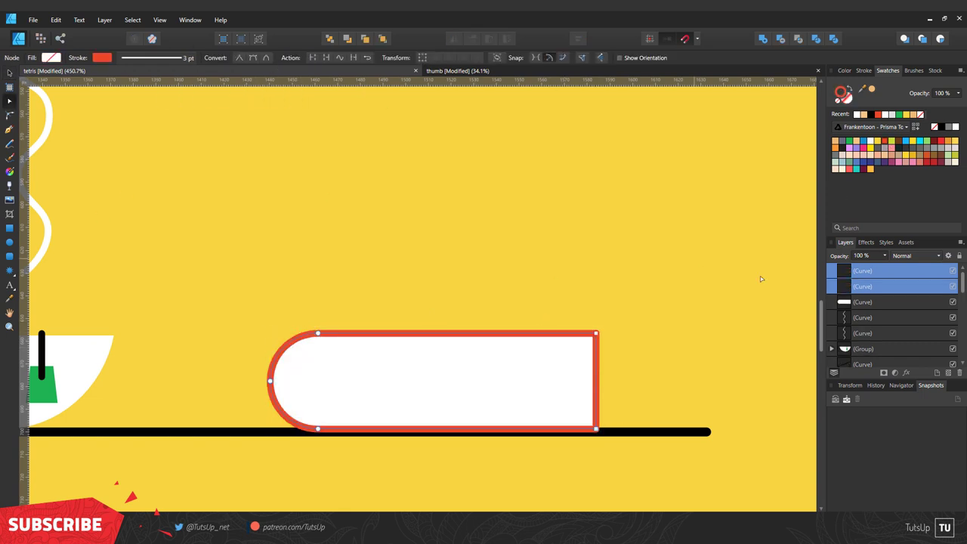
{"action": "key", "text": "Delete"}
{"action": "left_click", "coordinate": [864, 71]}
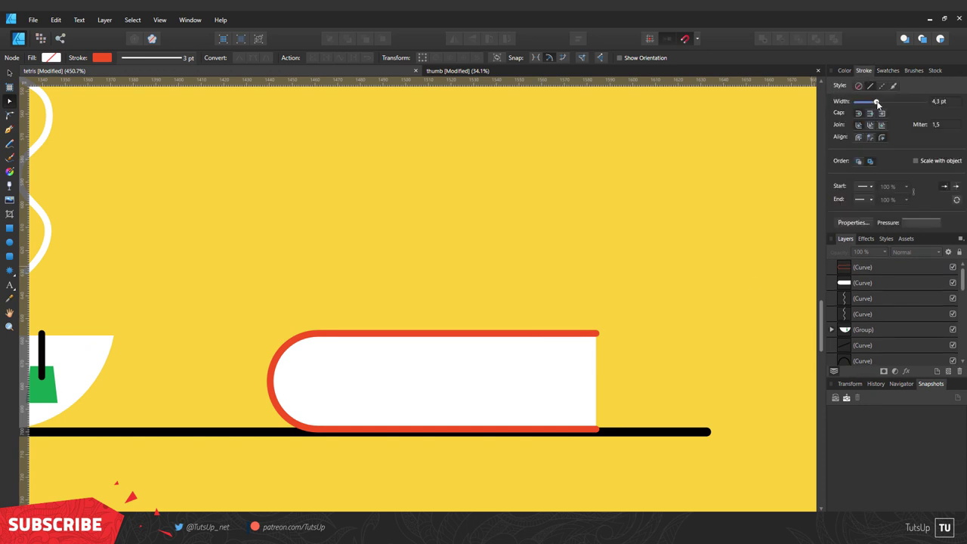
{"action": "left_click_drag", "start_coordinate": [879, 108], "coordinate": [877, 101]}
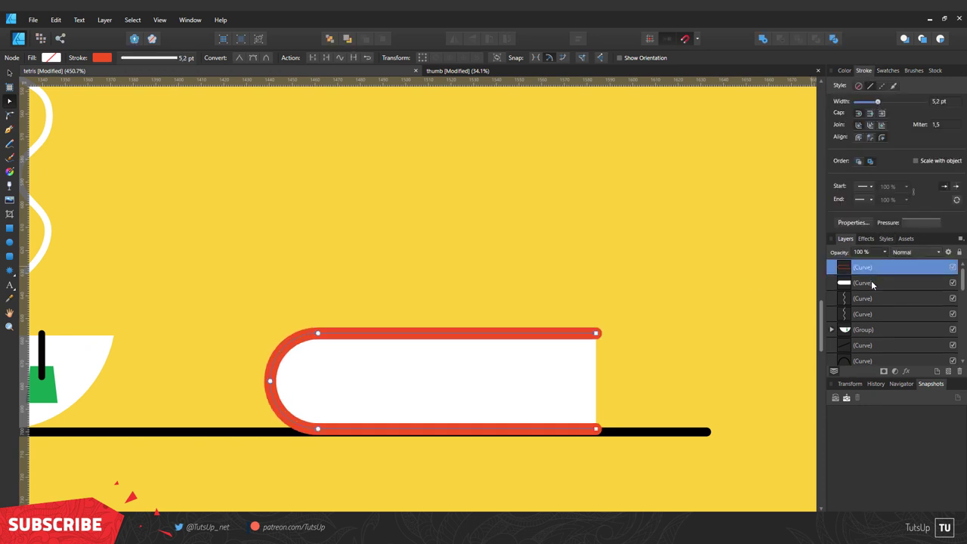
Group the book parts, then try a shrunken copy above and undo it
{"action": "left_click", "coordinate": [863, 282], "text": "shift"}
{"action": "left_click", "coordinate": [864, 298]}
{"action": "left_click", "coordinate": [866, 313]}
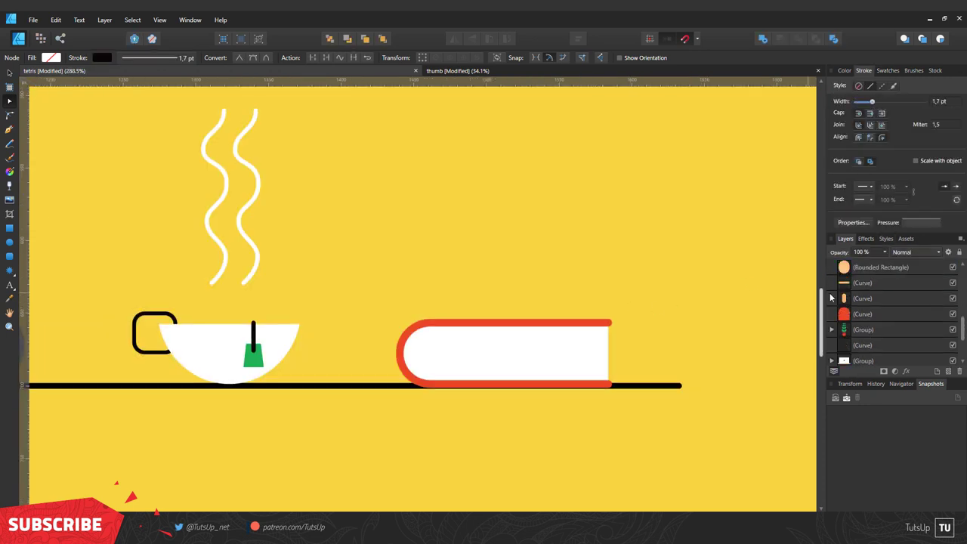
{"action": "key", "text": "ctrl+g"}
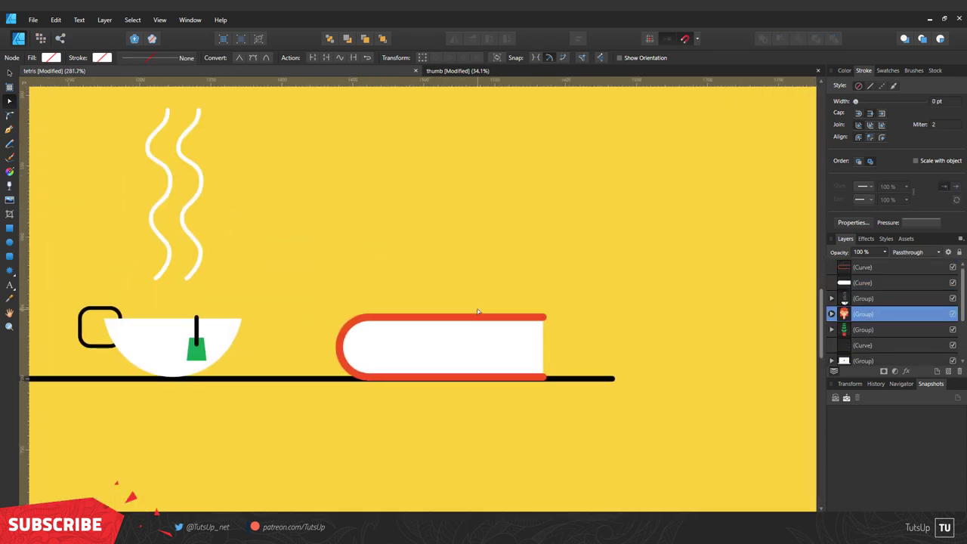
{"action": "scroll", "coordinate": [876, 318], "scroll_direction": "down", "scroll_amount": 3}
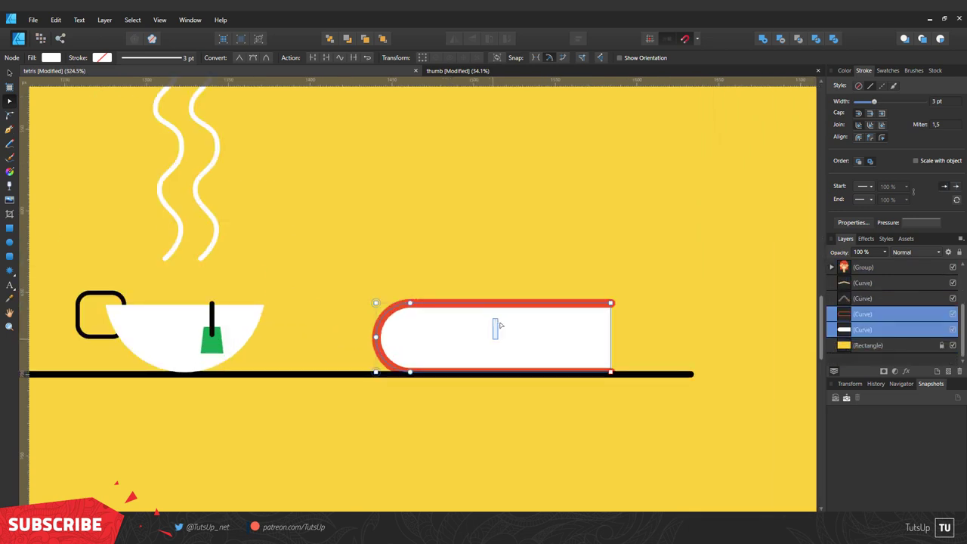
{"action": "key", "text": "v"}
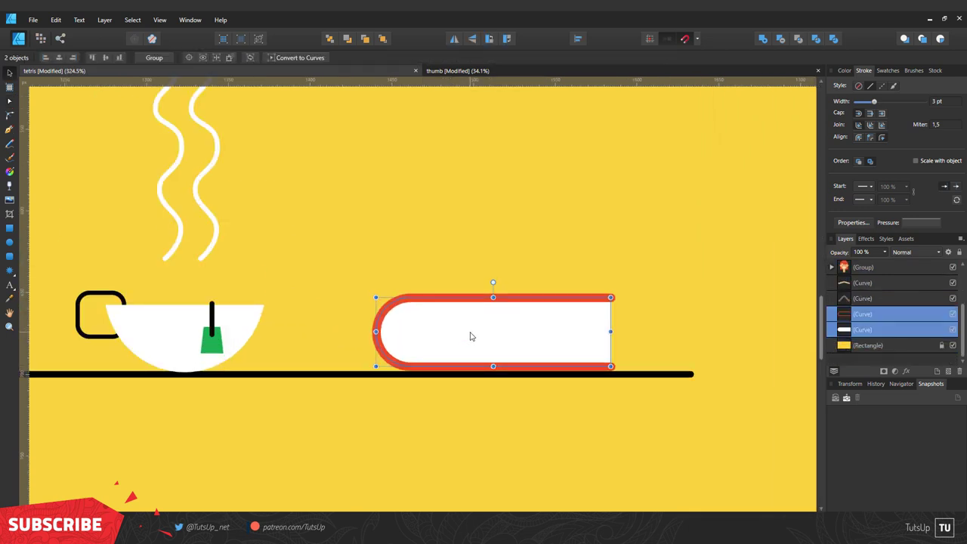
{"action": "left_click_drag", "start_coordinate": [471, 335], "coordinate": [522, 257]}
{"action": "left_click_drag", "start_coordinate": [540, 201], "coordinate": [539, 249]}
{"action": "key", "text": "ctrl+z"}
{"action": "key", "text": "ctrl+z"}
{"action": "left_click", "coordinate": [10, 228]}
Draw a thin book outline with fully rounded left corners on the red book
{"action": "scroll", "coordinate": [574, 265], "scroll_direction": "up", "scroll_amount": 3}
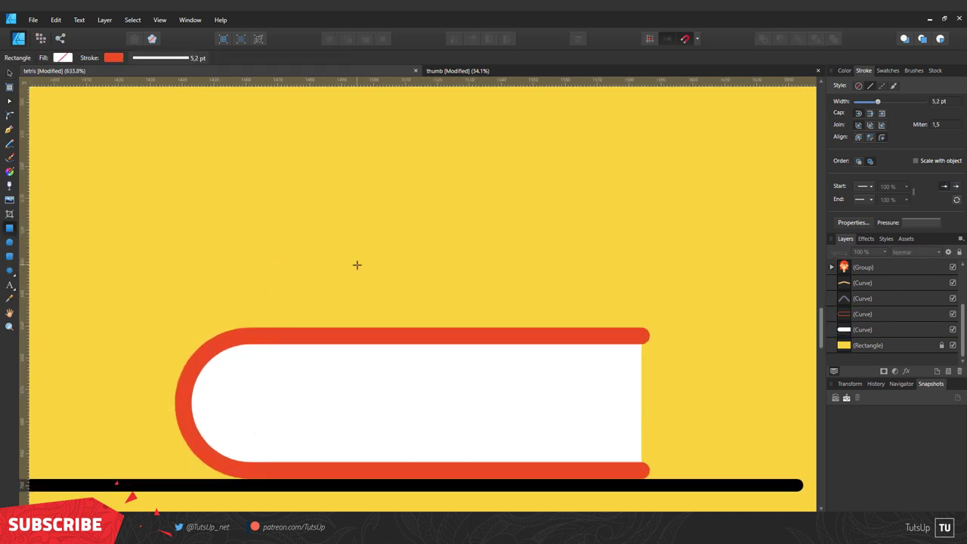
{"action": "left_click_drag", "start_coordinate": [337, 264], "coordinate": [728, 311]}
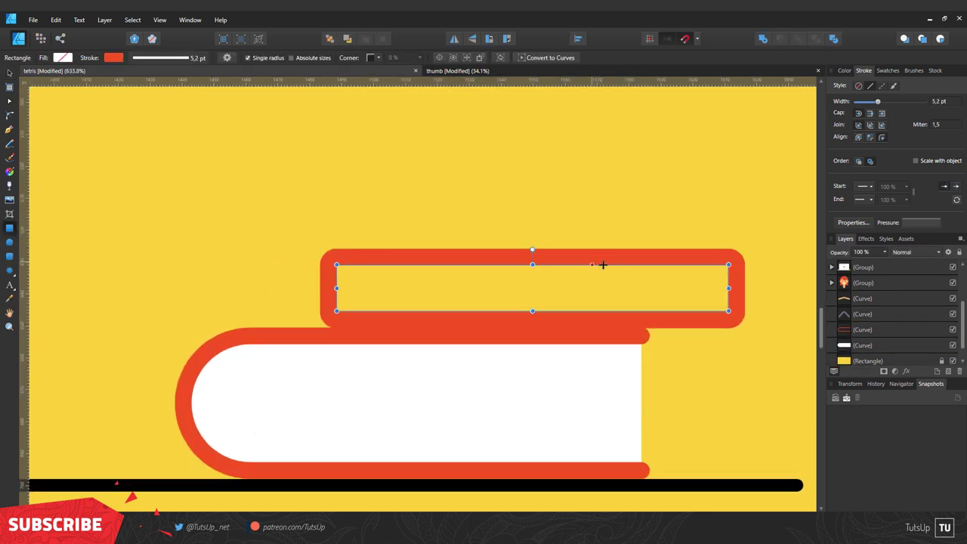
{"action": "left_click", "coordinate": [9, 115]}
{"action": "left_click_drag", "start_coordinate": [310, 234], "coordinate": [355, 326]}
{"action": "left_click_drag", "start_coordinate": [337, 265], "coordinate": [363, 291]}
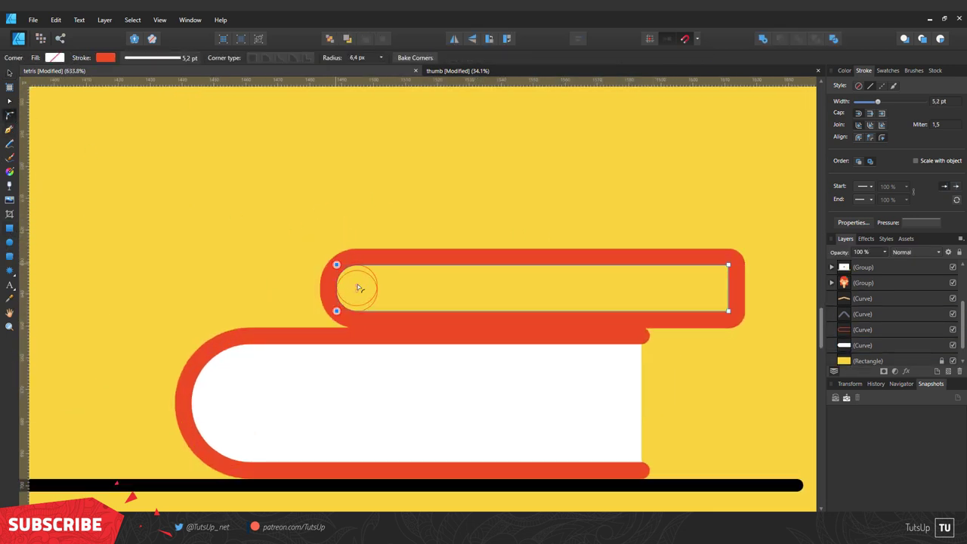
{"action": "key", "text": "a"}
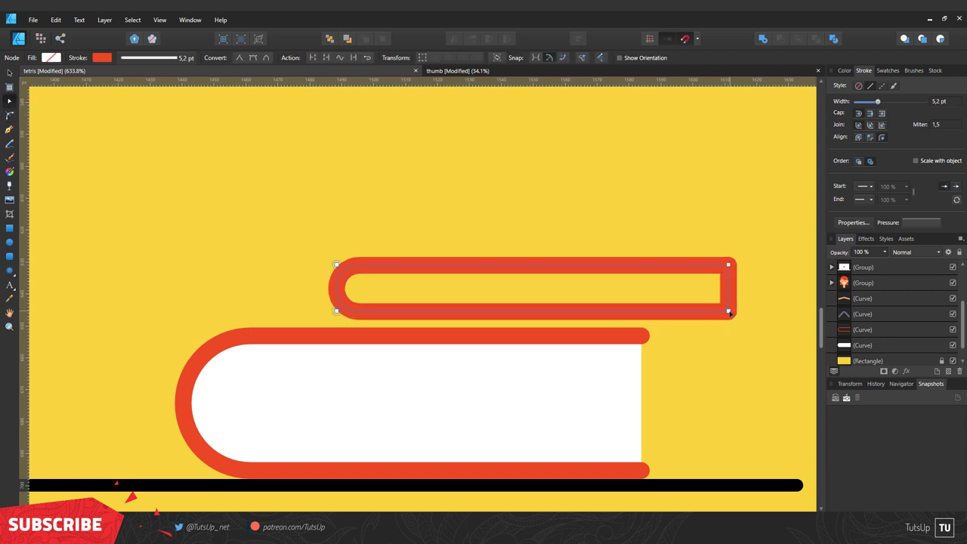
{"action": "key", "text": "v"}
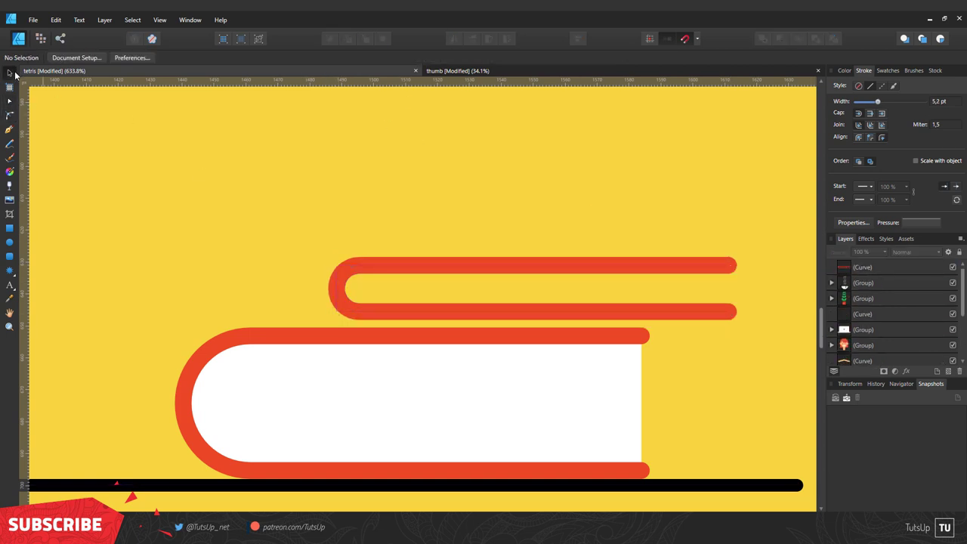
{"action": "left_click", "coordinate": [863, 267]}
{"action": "left_click_drag", "start_coordinate": [337, 312], "coordinate": [307, 329]}
{"action": "left_click_drag", "start_coordinate": [384, 318], "coordinate": [397, 321]}
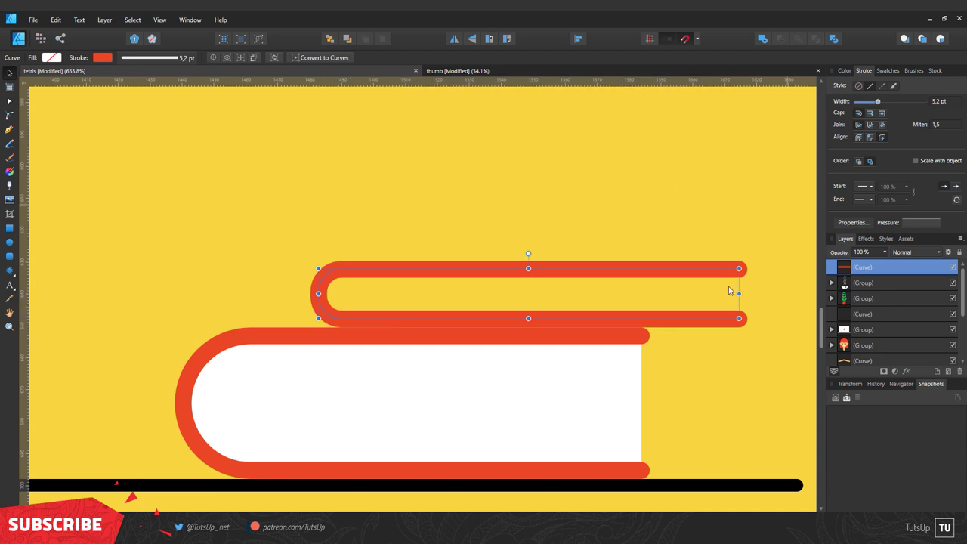
Duplicate it as a white page fill and give the thin book a blue cover
{"action": "key", "text": "ctrl+j"}
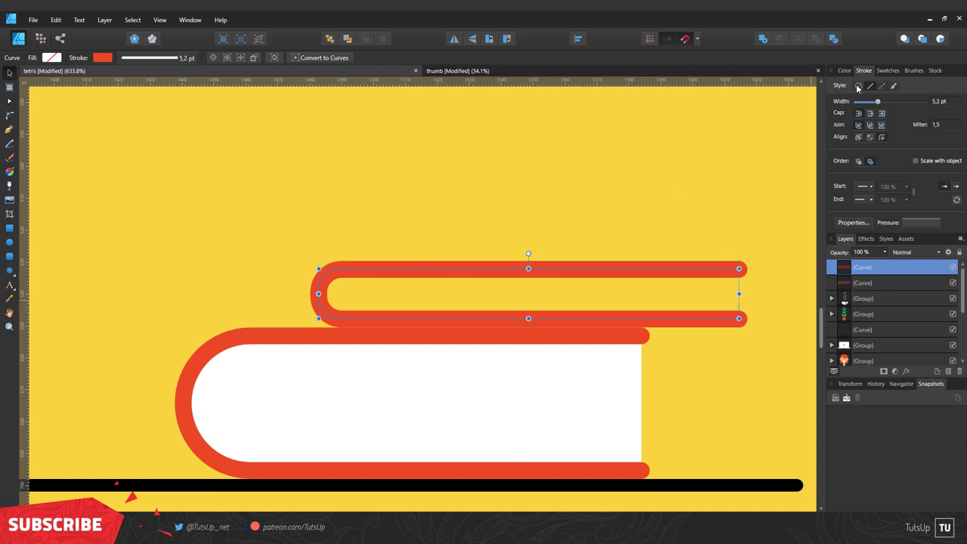
{"action": "left_click", "coordinate": [844, 70]}
{"action": "left_click", "coordinate": [863, 283]}
{"action": "scroll", "coordinate": [806, 251], "scroll_direction": "down", "scroll_amount": 1}
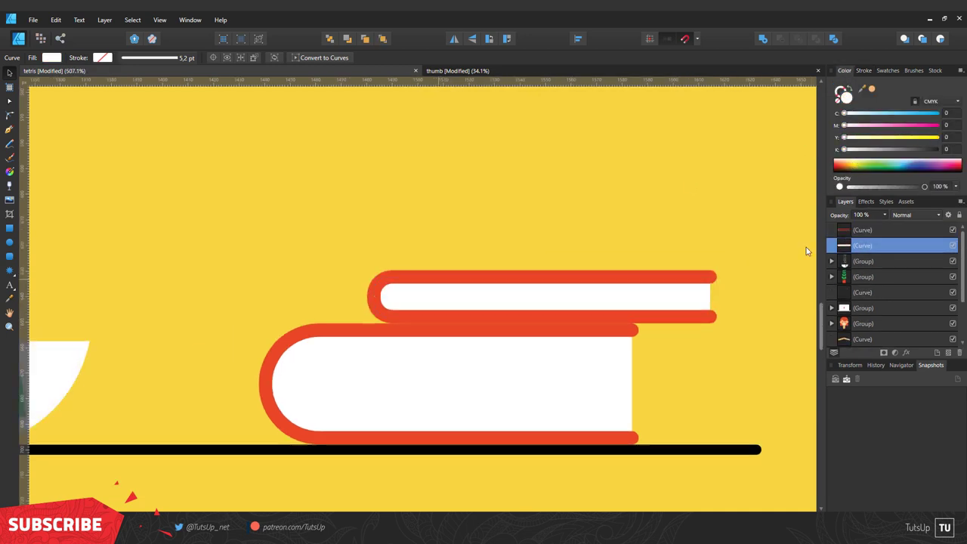
{"action": "left_click", "coordinate": [863, 230]}
{"action": "left_click", "coordinate": [888, 70]}
{"action": "left_click", "coordinate": [857, 161]}
{"action": "scroll", "coordinate": [588, 332], "scroll_direction": "down", "scroll_amount": 1}
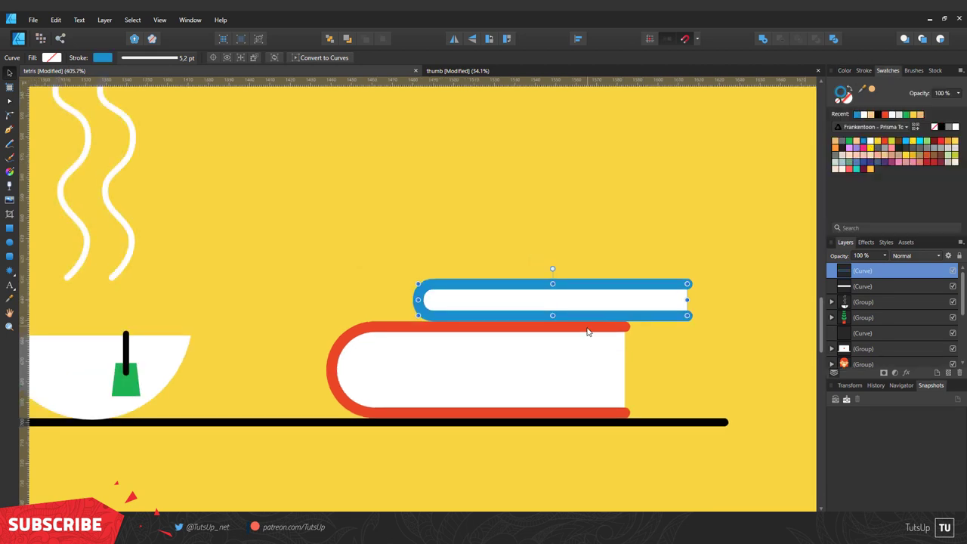
{"action": "left_click", "coordinate": [695, 281], "text": "shift"}
Stack a horizontally flipped copy on top with a green cover
{"action": "left_click_drag", "start_coordinate": [529, 298], "coordinate": [474, 257]}
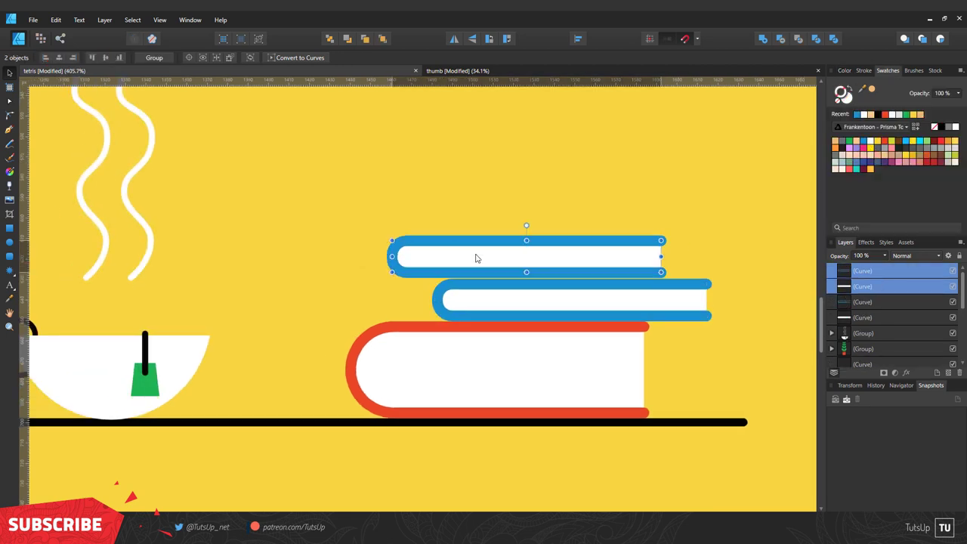
{"action": "left_click", "coordinate": [466, 40]}
{"action": "left_click", "coordinate": [580, 197]}
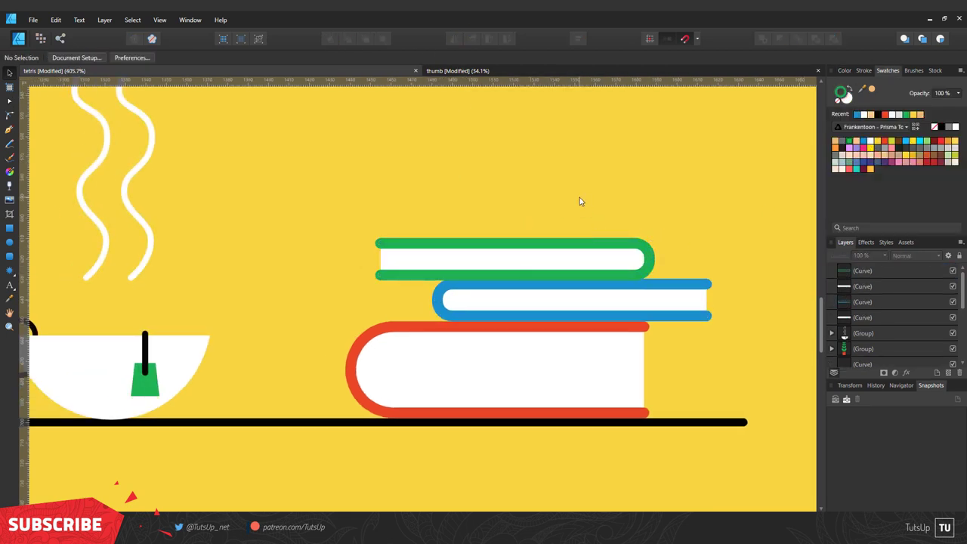
{"action": "scroll", "coordinate": [223, 290], "scroll_direction": "down", "scroll_amount": 1}
Add a solid blue bookmark strip hanging from the red book, converted to curves
{"action": "key", "text": "m"}
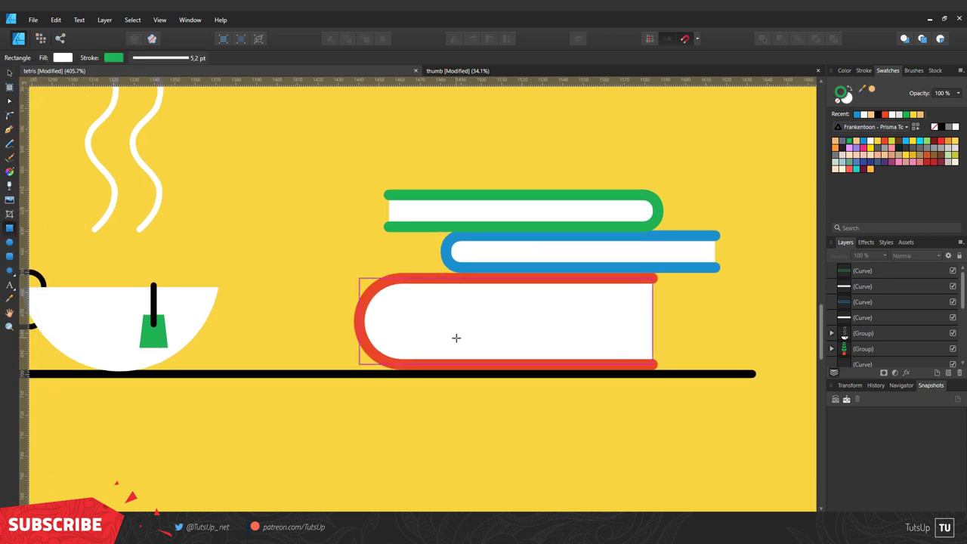
{"action": "left_click_drag", "start_coordinate": [427, 323], "coordinate": [474, 418]}
{"action": "left_click", "coordinate": [842, 90]}
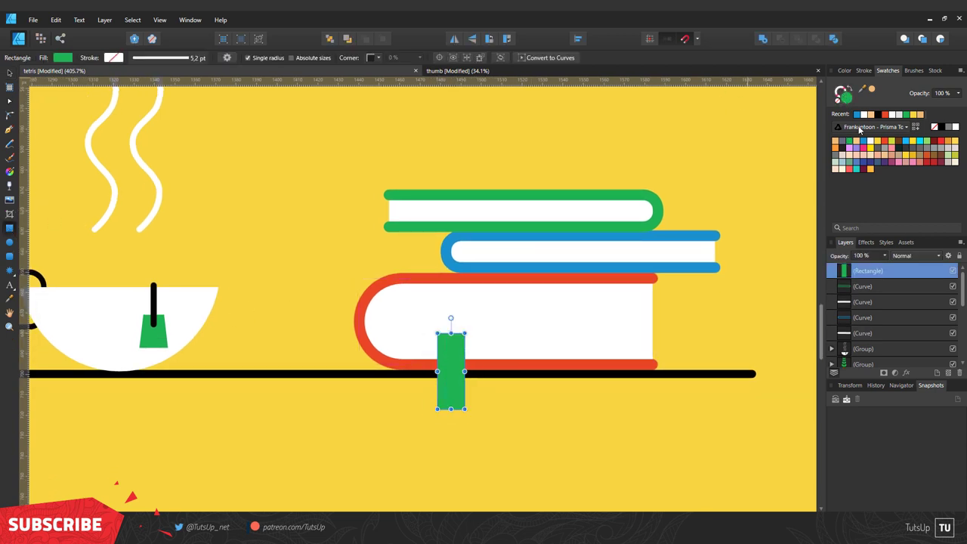
{"action": "left_click", "coordinate": [857, 115]}
{"action": "scroll", "coordinate": [449, 417], "scroll_direction": "up", "scroll_amount": 2}
{"action": "left_click", "coordinate": [550, 57]}
{"action": "key", "text": "a"}
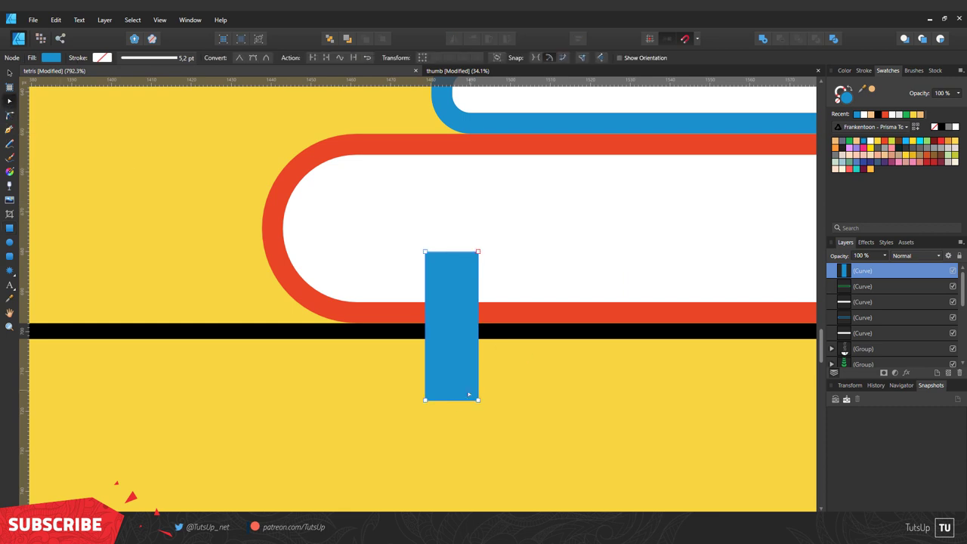
{"action": "key", "text": "ctrl+d"}
Zoom in on the book stack
{"action": "scroll", "coordinate": [483, 362], "scroll_direction": "down", "scroll_amount": 3}
{"action": "scroll", "coordinate": [491, 359], "scroll_direction": "down", "scroll_amount": 3}
{"action": "scroll", "coordinate": [499, 355], "scroll_direction": "down", "scroll_amount": 2}
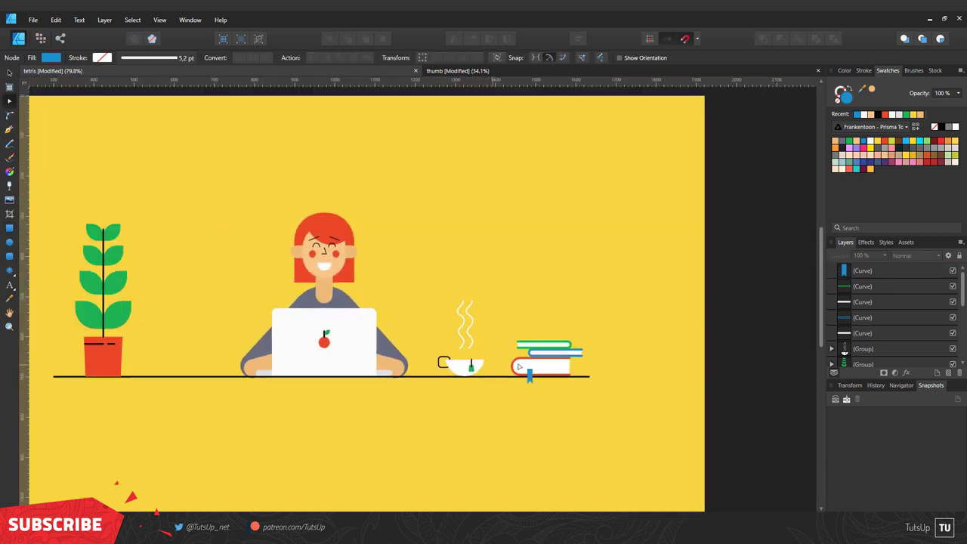
{"action": "scroll", "coordinate": [509, 351], "scroll_direction": "down", "scroll_amount": 2}
{"action": "scroll", "coordinate": [499, 355], "scroll_direction": "right", "scroll_amount": 2}
{"action": "scroll", "coordinate": [541, 359], "scroll_direction": "up", "scroll_amount": 3}
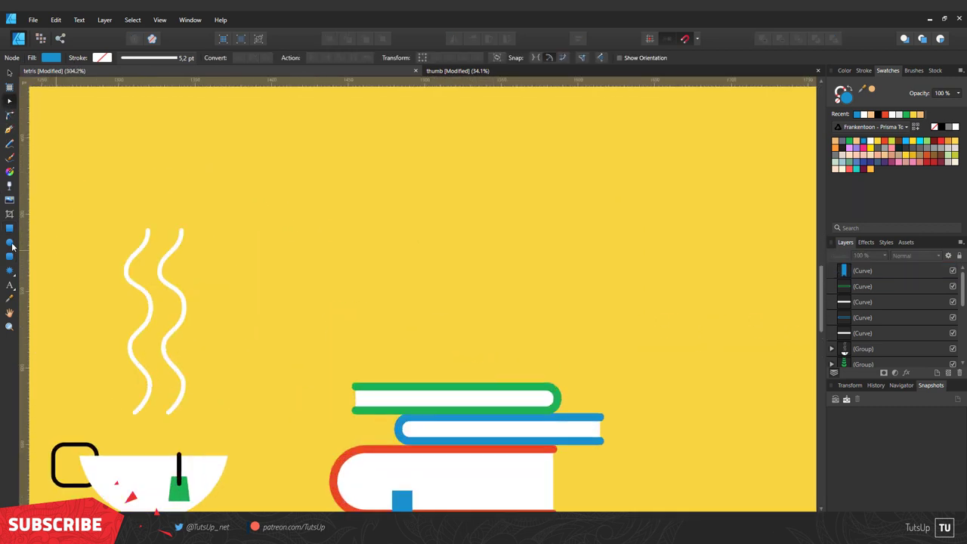
{"action": "key", "text": "m"}
{"action": "scroll", "coordinate": [542, 362], "scroll_direction": "up", "scroll_amount": 2}
Draw a near-white base slab, group each book's pieces, and send the slab behind
{"action": "left_click_drag", "start_coordinate": [553, 368], "coordinate": [330, 387]}
{"action": "left_click", "coordinate": [863, 114]}
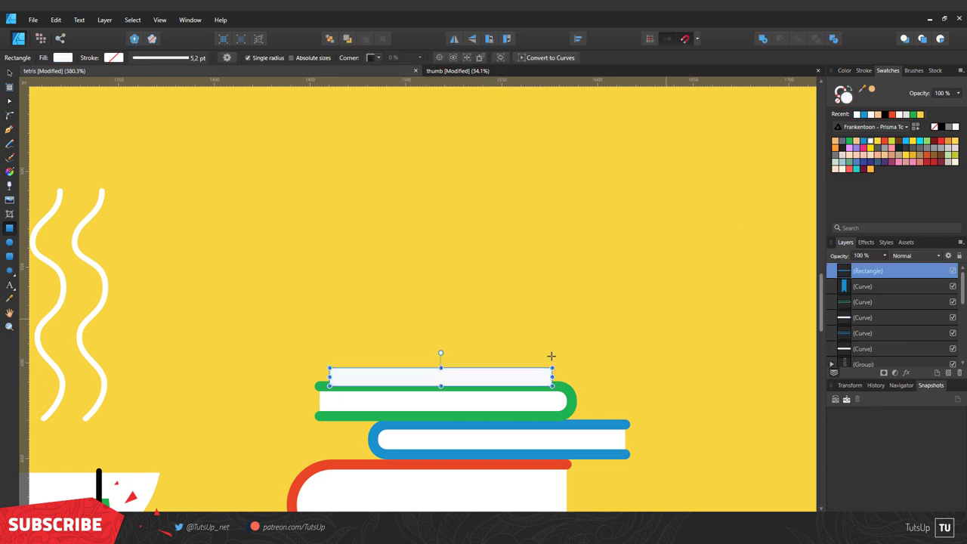
{"action": "left_click", "coordinate": [867, 299]}
{"action": "left_click", "coordinate": [876, 318], "text": "shift"}
{"action": "key", "text": "ctrl+g"}
{"action": "left_click", "coordinate": [867, 317]}
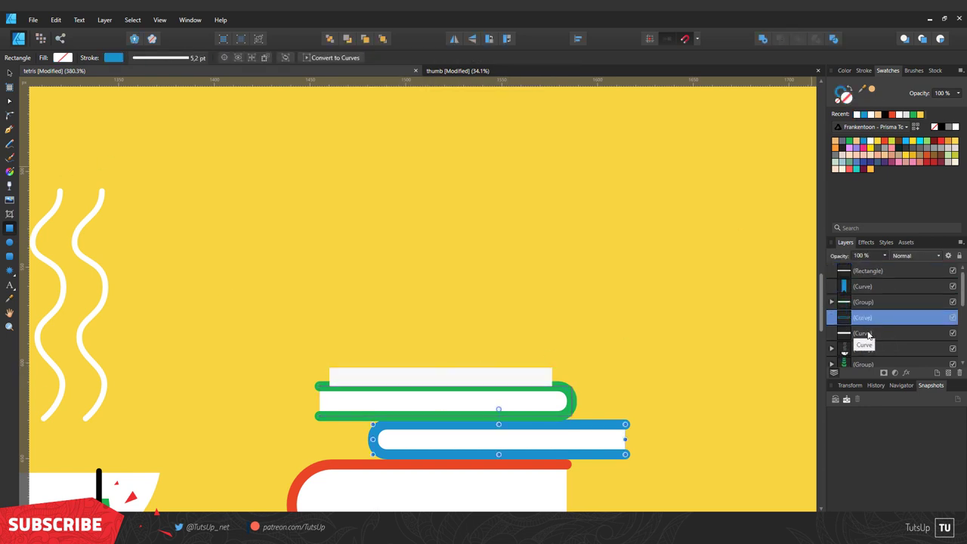
{"action": "left_click", "coordinate": [866, 333], "text": "shift"}
{"action": "key", "text": "ctrl+g"}
{"action": "left_click", "coordinate": [862, 288]}
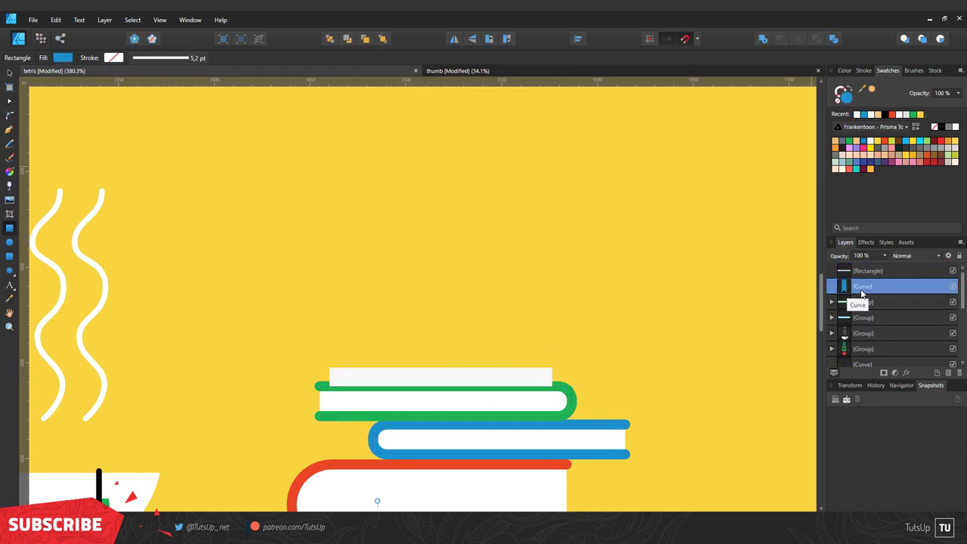
{"action": "left_click_drag", "start_coordinate": [867, 270], "coordinate": [867, 326]}
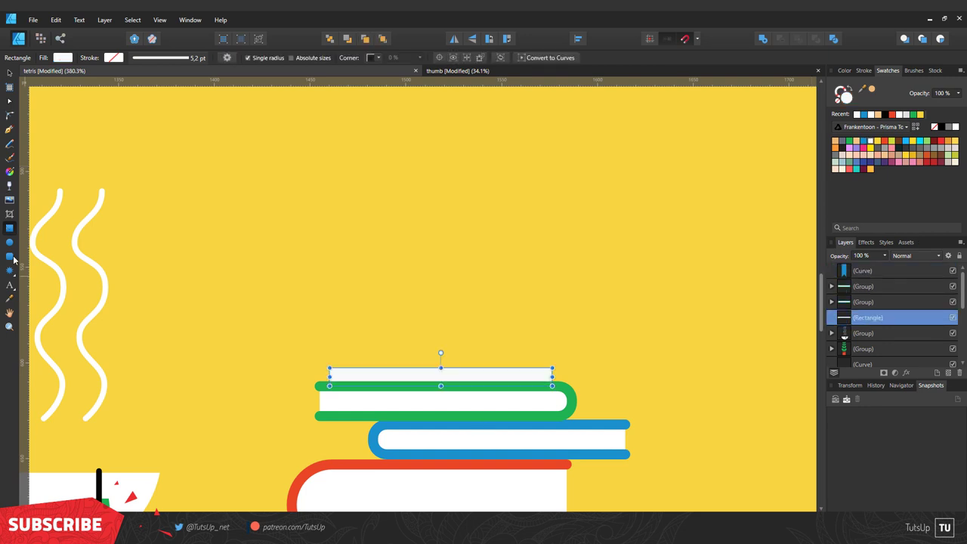
Add a white rounded-rectangle frame outline about 2 pt thick down to the slab
{"action": "left_click_drag", "start_coordinate": [335, 209], "coordinate": [535, 371]}
{"action": "left_click_drag", "start_coordinate": [437, 371], "coordinate": [436, 416]}
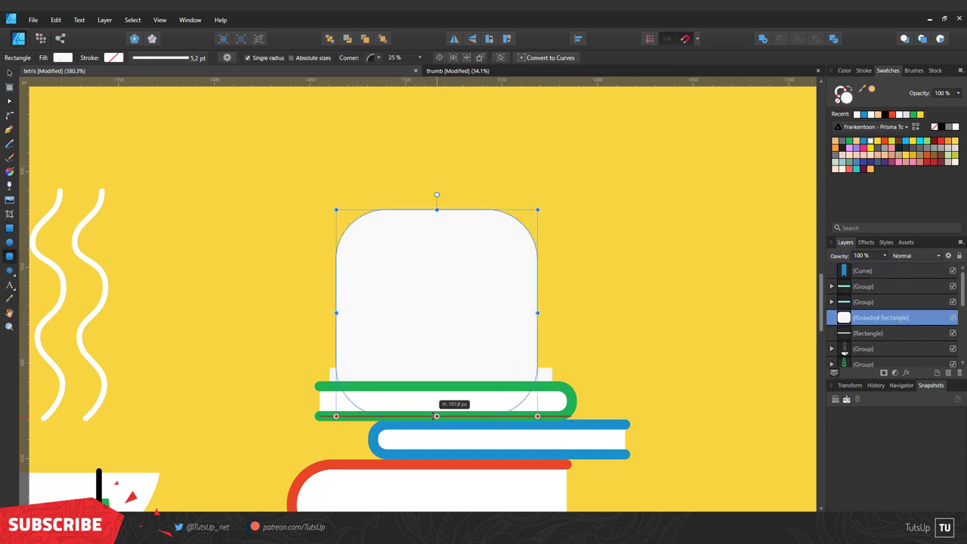
{"action": "left_click", "coordinate": [851, 90]}
{"action": "left_click_drag", "start_coordinate": [330, 210], "coordinate": [349, 222]}
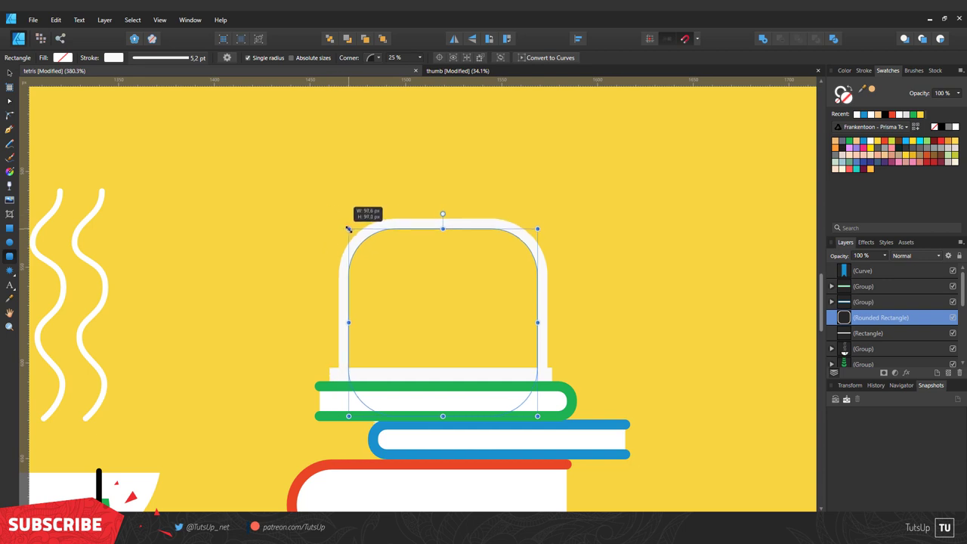
{"action": "left_click", "coordinate": [863, 70]}
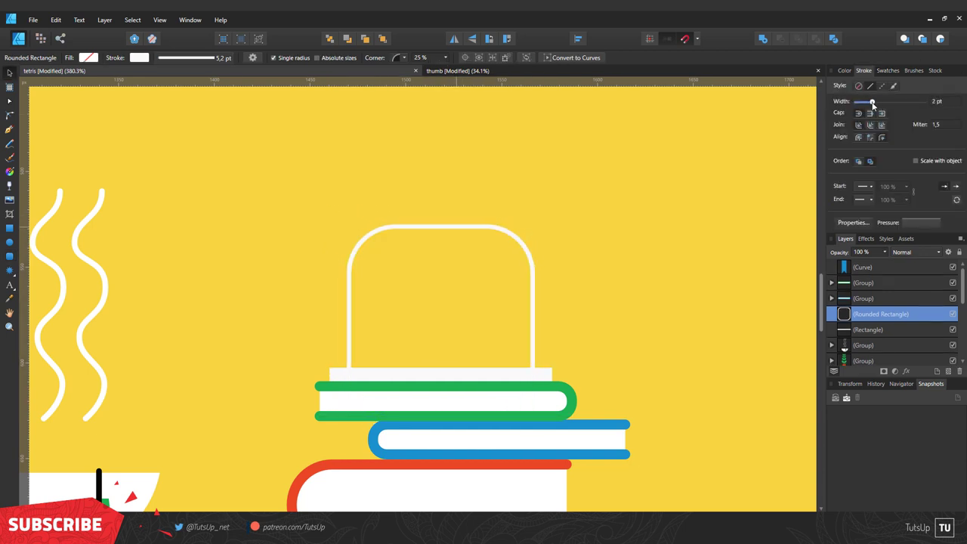
{"action": "left_click_drag", "start_coordinate": [882, 101], "coordinate": [873, 101]}
Draw a vertical string from the frame top and copy it into evenly spaced strings
{"action": "key", "text": "p"}
{"action": "key", "text": "ctrl+d"}
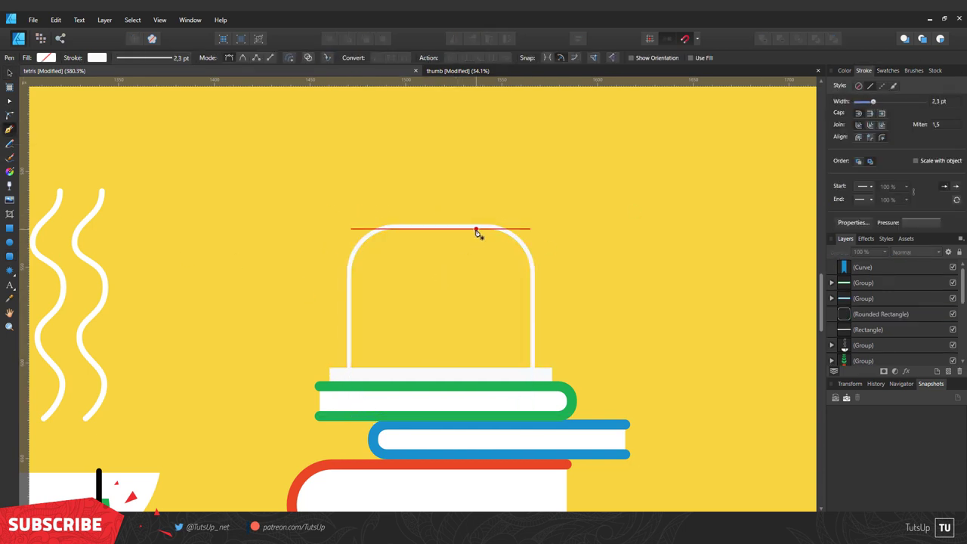
{"action": "left_click", "coordinate": [476, 229]}
{"action": "left_click", "coordinate": [476, 300]}
{"action": "key", "text": "v"}
{"action": "left_click_drag", "start_coordinate": [476, 291], "coordinate": [453, 291]}
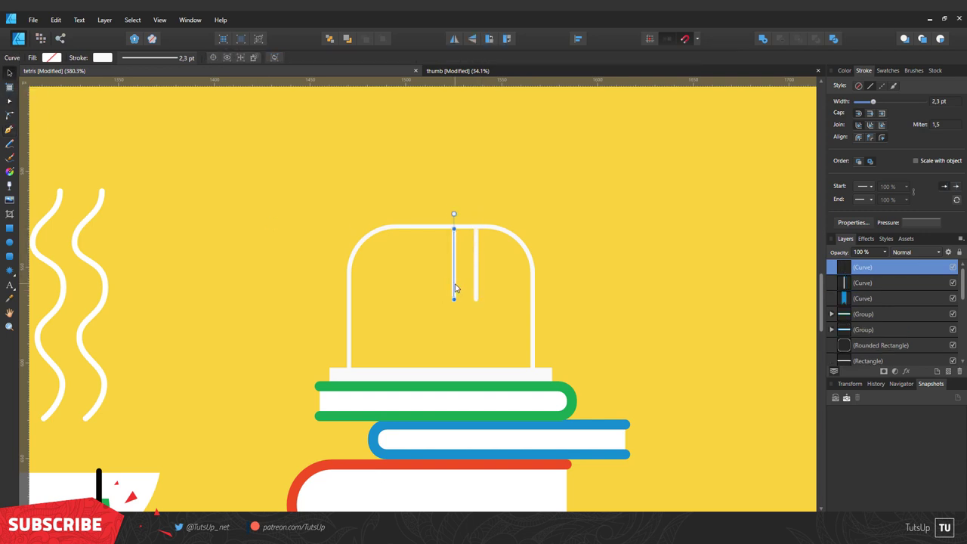
{"action": "key", "text": "ctrl+j"}
{"action": "key", "text": "ctrl+j"}
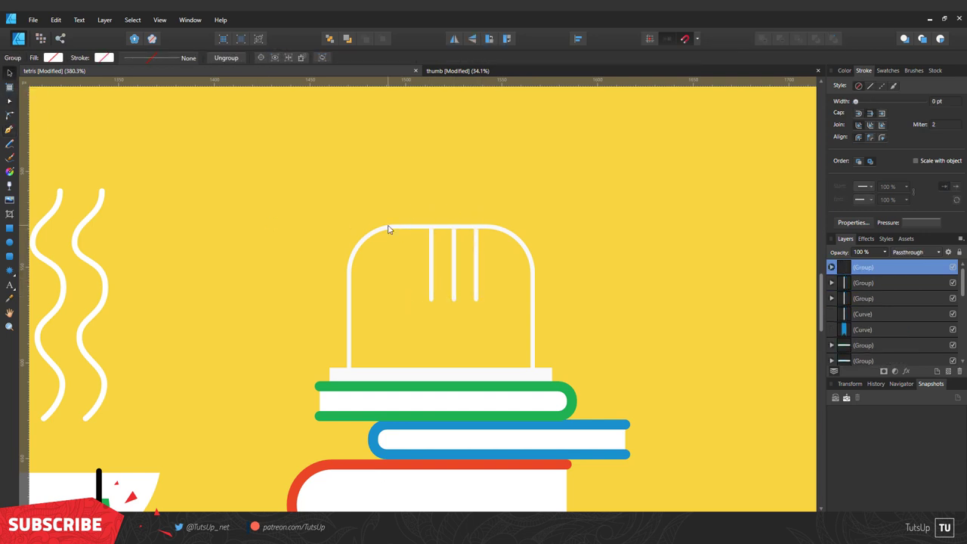
Swing the leftmost string out at an angle and delete the empty leftover group
{"action": "key", "text": "a"}
{"action": "left_click", "coordinate": [869, 286]}
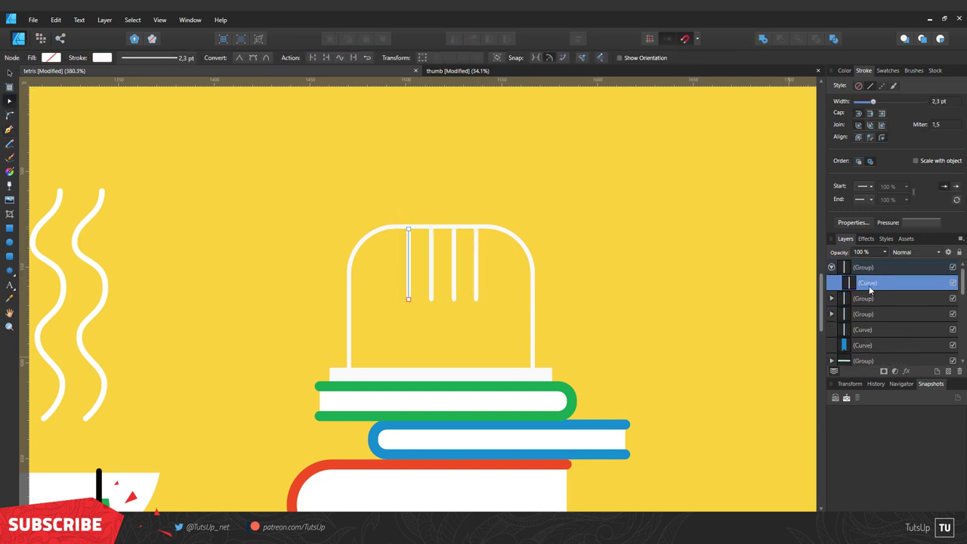
{"action": "left_click_drag", "start_coordinate": [860, 313], "coordinate": [861, 291]}
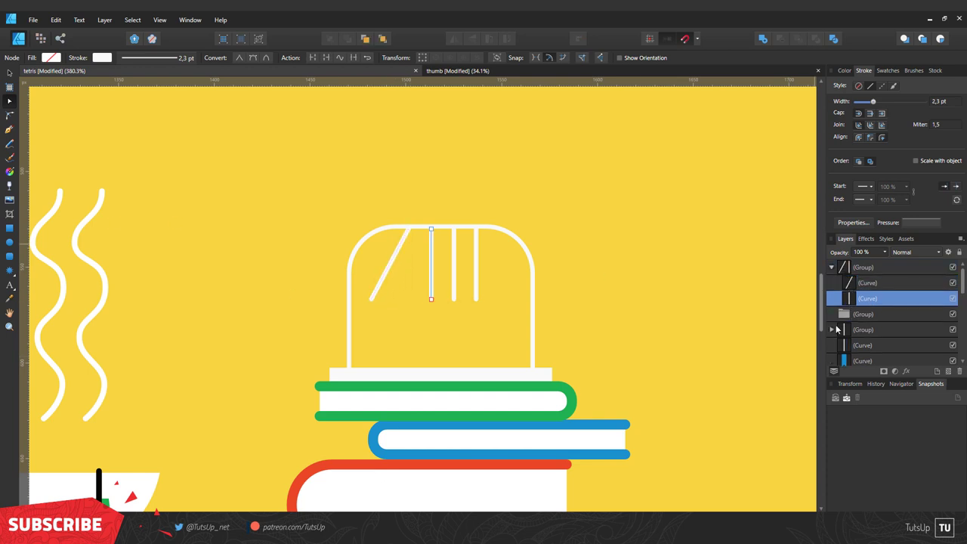
{"action": "left_click", "coordinate": [853, 329]}
{"action": "left_click", "coordinate": [866, 314]}
{"action": "left_click", "coordinate": [866, 283], "text": "shift"}
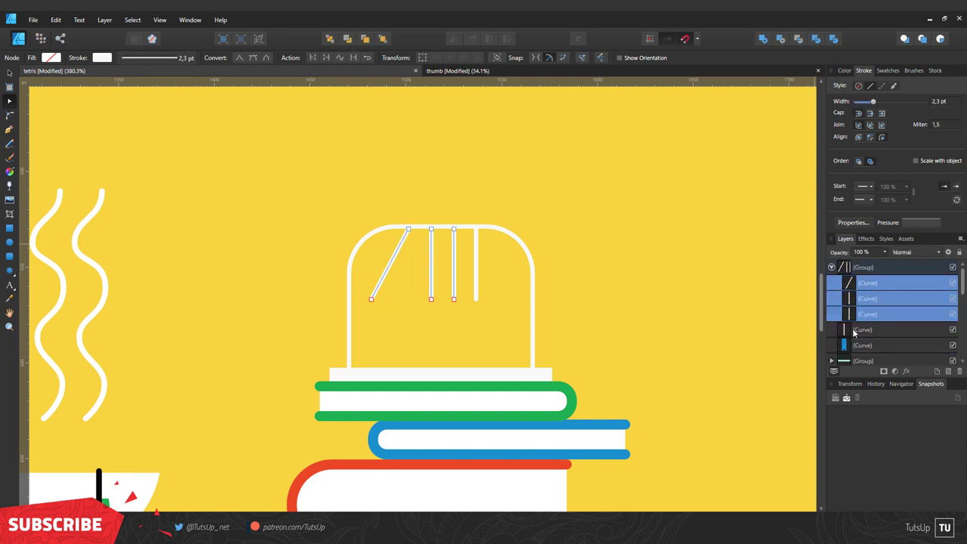
{"action": "left_click", "coordinate": [848, 269]}
{"action": "key", "text": "Delete"}
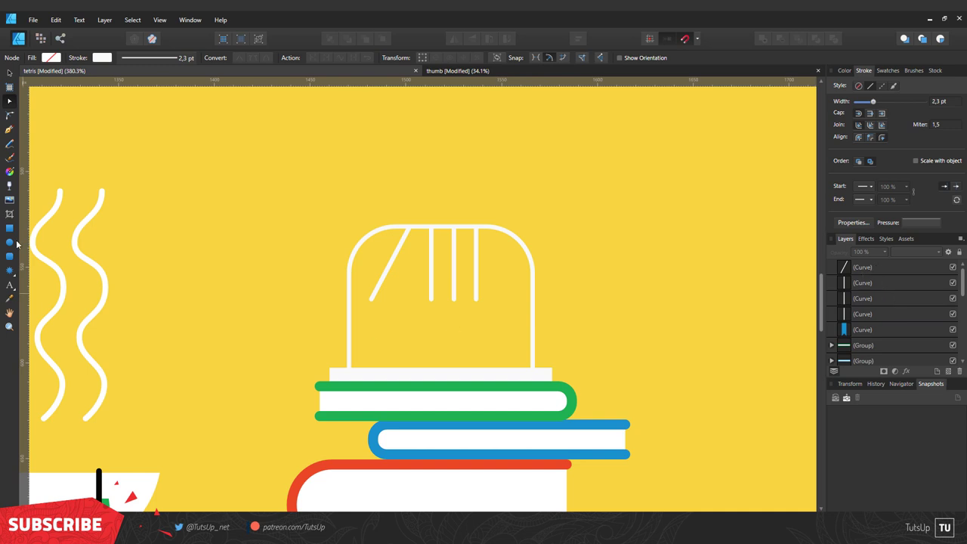
Add white balls at the string ends and colour the four strings black
{"action": "left_click", "coordinate": [9, 241]}
{"action": "scroll", "coordinate": [444, 292], "scroll_direction": "up", "scroll_amount": 3}
{"action": "mouse_move", "coordinate": [508, 303]}
{"action": "left_mouse_down"}
{"action": "mouse_move", "coordinate": [523, 303]}
{"action": "mouse_move", "coordinate": [465, 303]}
{"action": "left_mouse_up"}
{"action": "left_click_drag", "start_coordinate": [465, 303], "coordinate": [304, 303]}
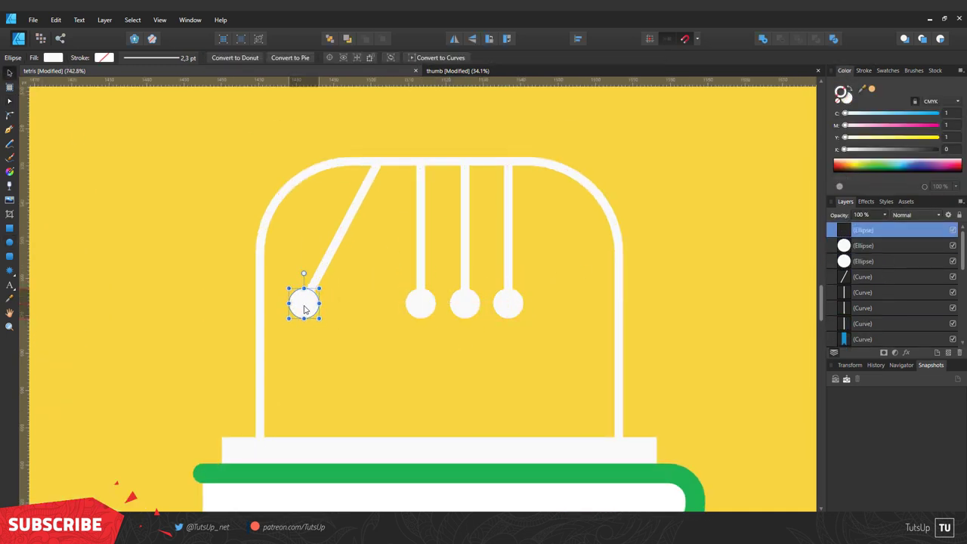
{"action": "left_click", "coordinate": [862, 246]}
{"action": "left_click", "coordinate": [858, 294], "text": "shift"}
{"action": "left_click", "coordinate": [850, 170]}
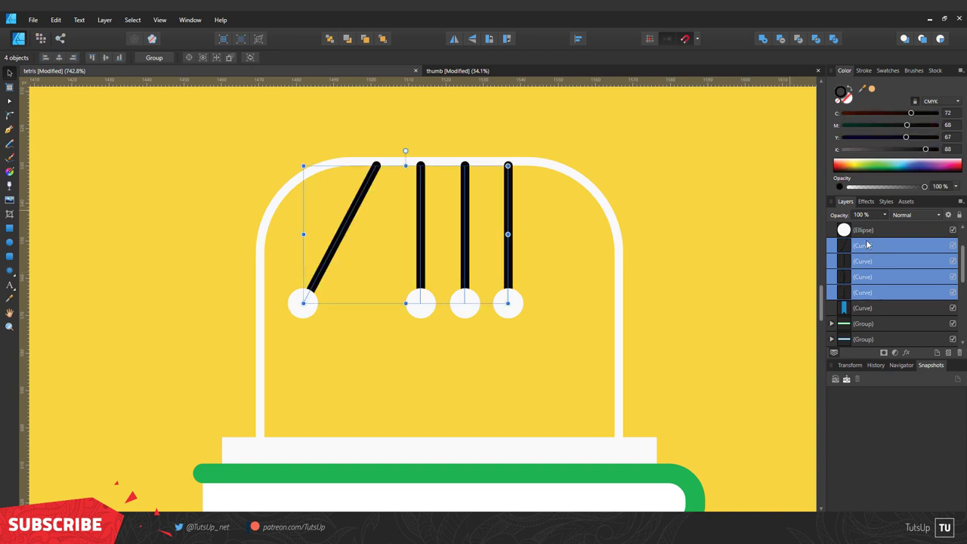
{"action": "scroll", "coordinate": [869, 249], "scroll_direction": "up", "scroll_amount": 2}
Group the strings, balls, frame and base slab into one Newton's cradle
{"action": "left_click", "coordinate": [871, 231], "text": "shift"}
{"action": "key", "text": "ctrl+g"}
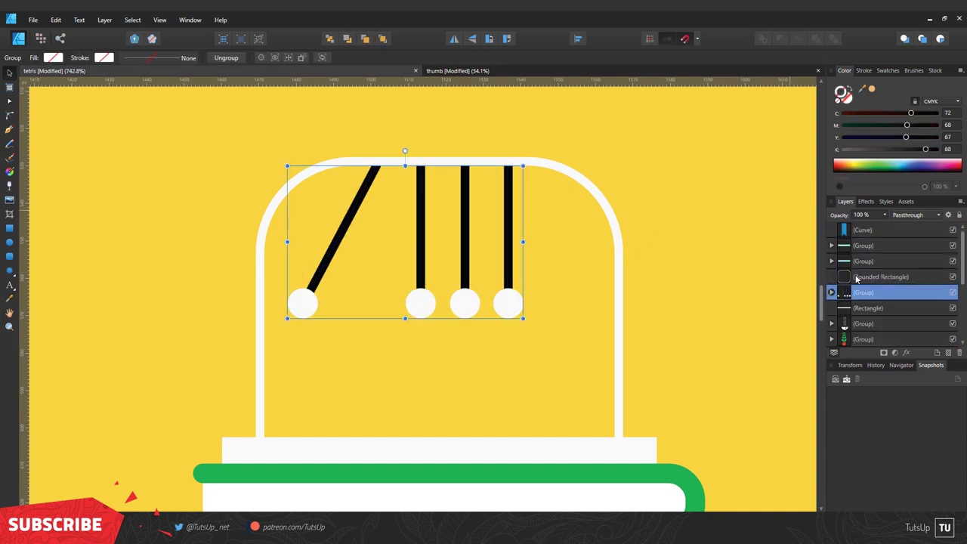
{"action": "left_click", "coordinate": [854, 281], "text": "shift"}
{"action": "key", "text": "ctrl+g"}
{"action": "scroll", "coordinate": [640, 298], "scroll_direction": "down", "scroll_amount": 5}
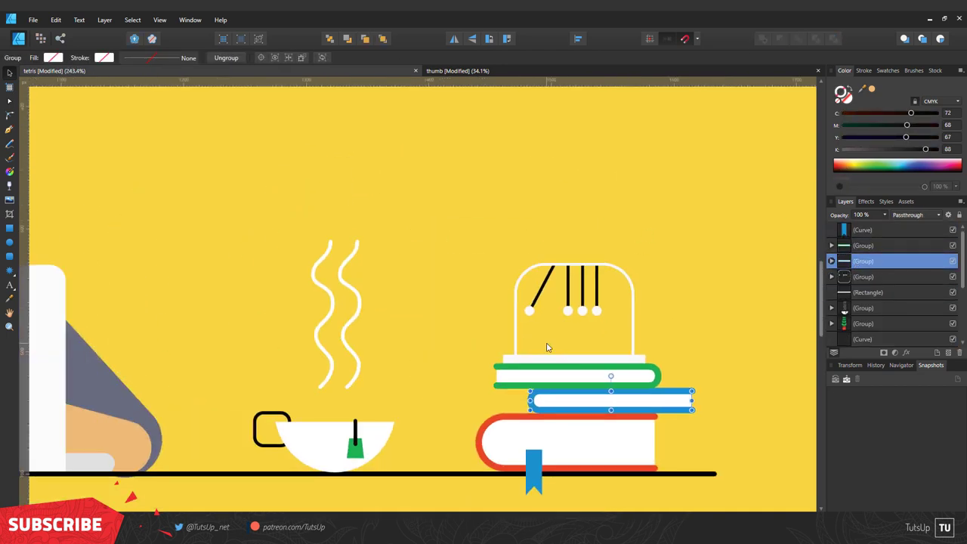
{"action": "left_click", "coordinate": [860, 291], "text": "shift"}
{"action": "key", "text": "ctrl+g"}
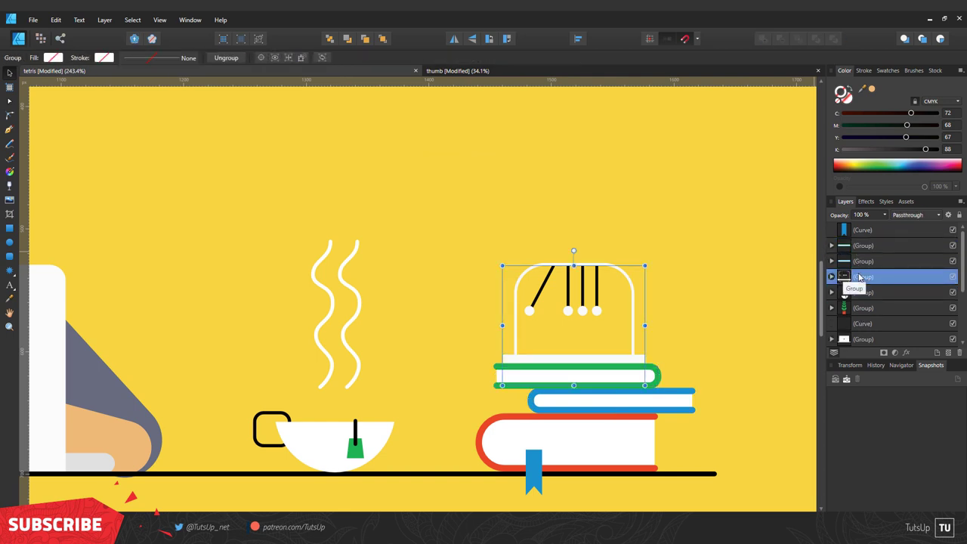
{"action": "scroll", "coordinate": [395, 280], "scroll_direction": "down", "scroll_amount": 6}
{"action": "scroll", "coordinate": [386, 226], "scroll_direction": "up", "scroll_amount": 2}
Draw a thin black shelf line above the tea cup with two small brackets beneath it
{"action": "key", "text": "p"}
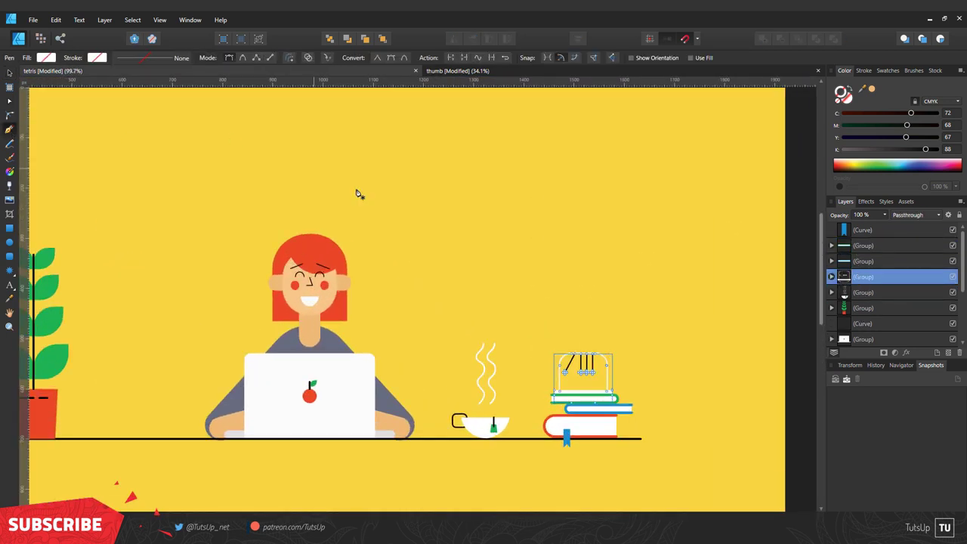
{"action": "left_click", "coordinate": [560, 279]}
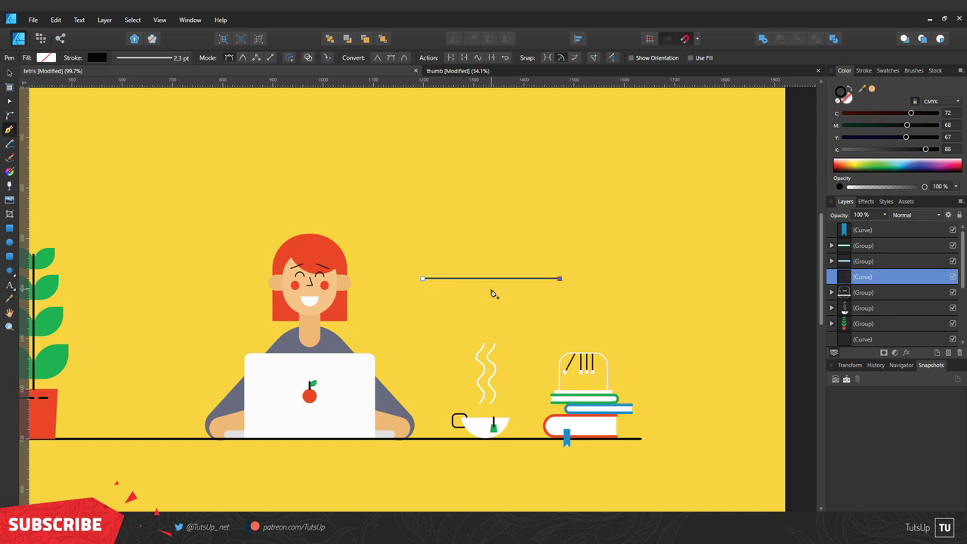
{"action": "key", "text": "Escape"}
{"action": "key", "text": "v"}
{"action": "left_click_drag", "start_coordinate": [523, 283], "coordinate": [459, 283]}
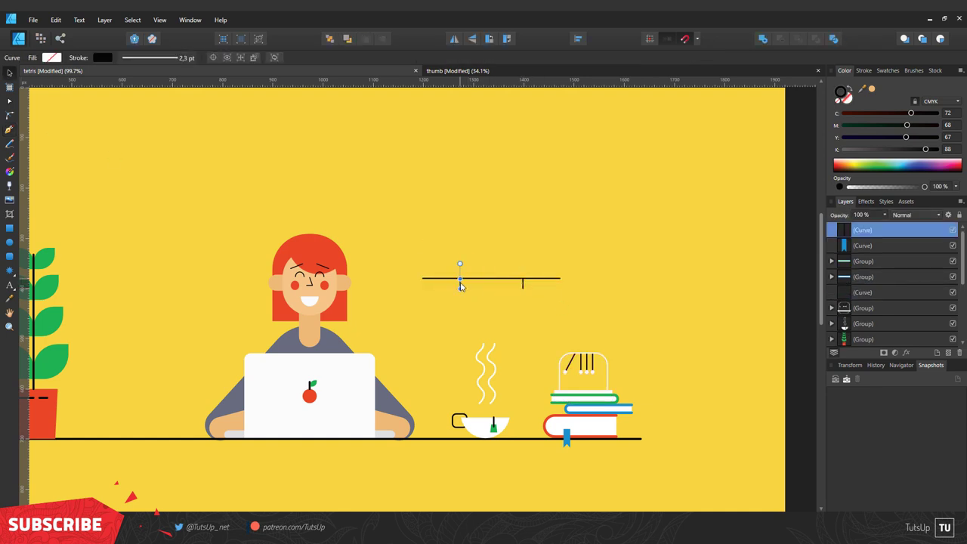
Group the red book's pieces and Alt-drag a copy of it onto the shelf
{"action": "left_click", "coordinate": [566, 435]}
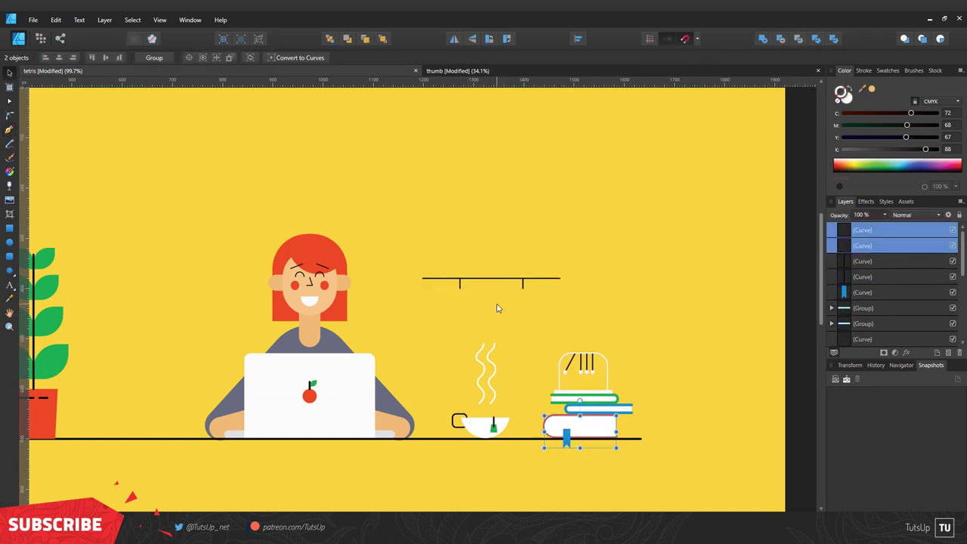
{"action": "left_click_drag", "start_coordinate": [581, 427], "coordinate": [533, 255]}
{"action": "key", "text": "ctrl+z"}
{"action": "key", "text": "ctrl+d"}
{"action": "left_click", "coordinate": [877, 307]}
{"action": "left_click", "coordinate": [877, 323], "text": "shift"}
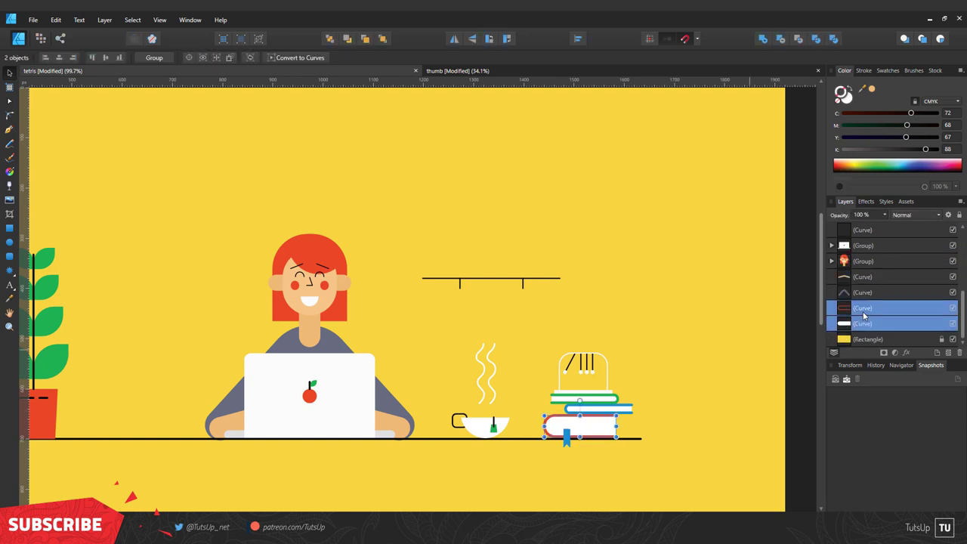
{"action": "key", "text": "ctrl+g"}
{"action": "left_click_drag", "start_coordinate": [581, 427], "coordinate": [538, 261]}
{"action": "key", "text": "ctrl+z"}
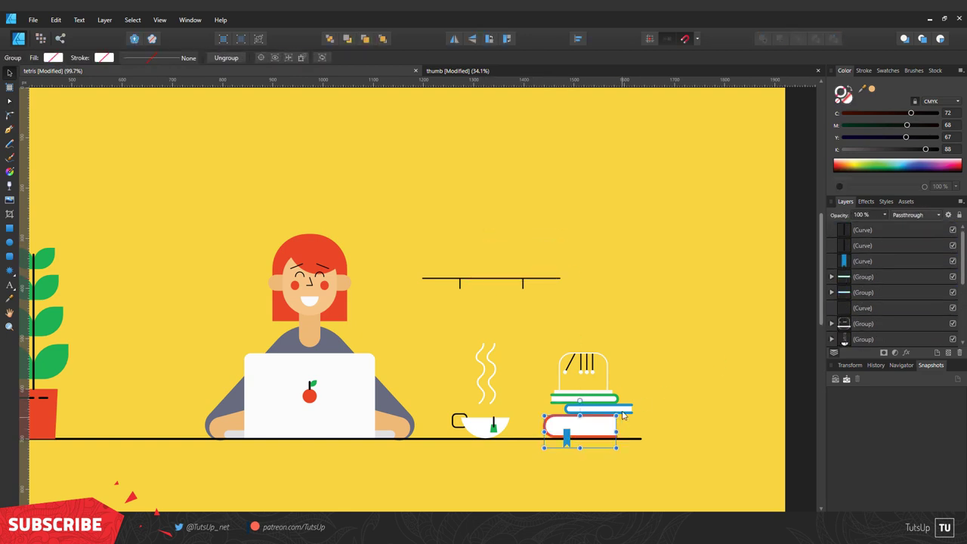
{"action": "left_click_drag", "start_coordinate": [609, 424], "coordinate": [530, 275]}
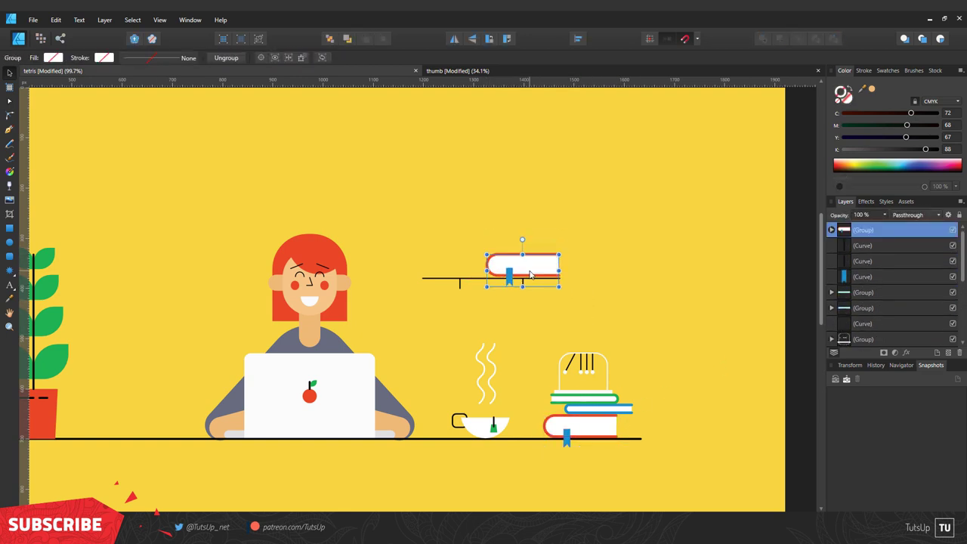
Make the shelf book's bookmark red using the Swatches panel
{"action": "scroll", "coordinate": [530, 275], "scroll_direction": "up", "scroll_amount": 5}
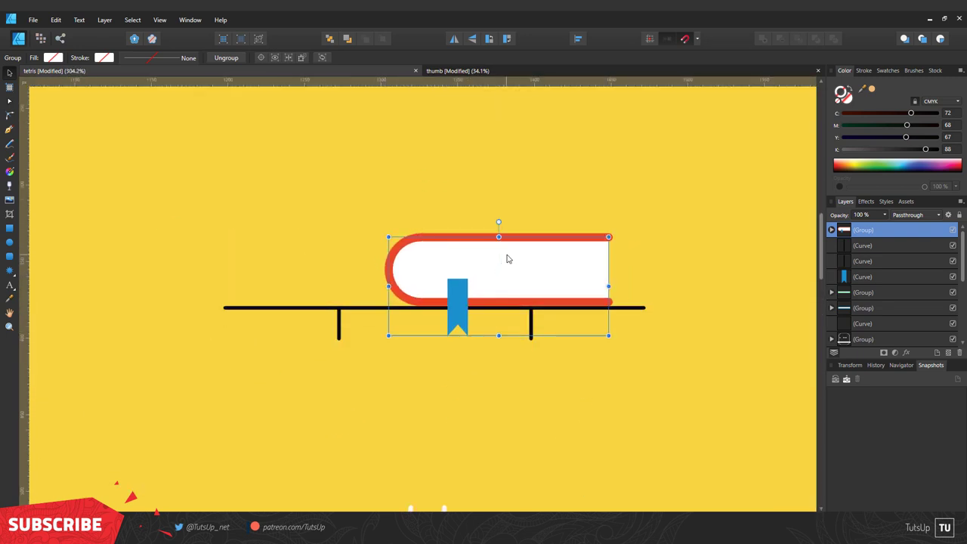
{"action": "double_click", "coordinate": [457, 305]}
{"action": "left_click", "coordinate": [887, 70]}
{"action": "left_click", "coordinate": [869, 141]}
{"action": "left_click", "coordinate": [501, 268]}
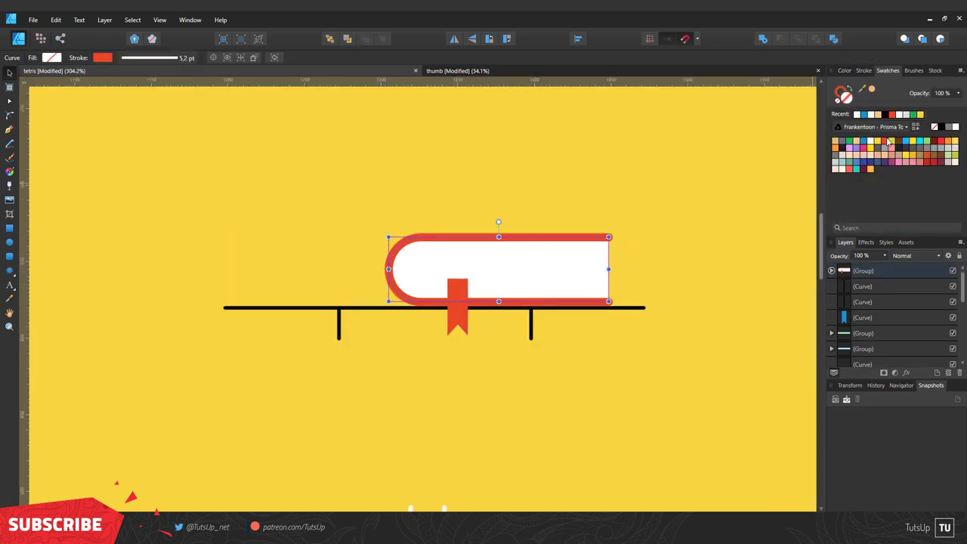
Place a copied book on top of the shelf book and make its outline red
{"action": "key", "text": "ctrl+0"}
{"action": "mouse_move", "coordinate": [575, 402]}
{"action": "left_mouse_down"}
{"action": "mouse_move", "coordinate": [491, 226]}
{"action": "mouse_move", "coordinate": [471, 231]}
{"action": "left_mouse_up"}
{"action": "scroll", "coordinate": [487, 239], "scroll_direction": "up", "scroll_amount": 5}
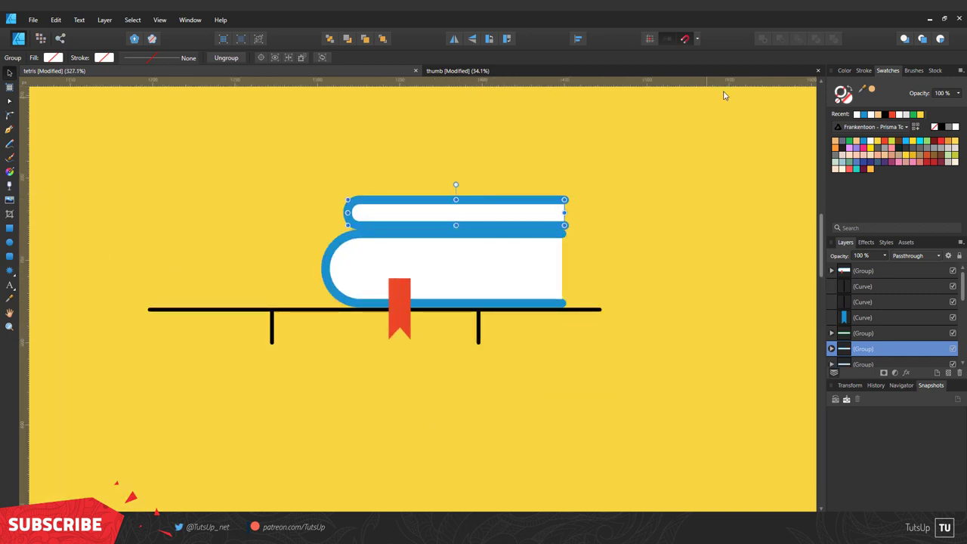
{"action": "double_click", "coordinate": [402, 202]}
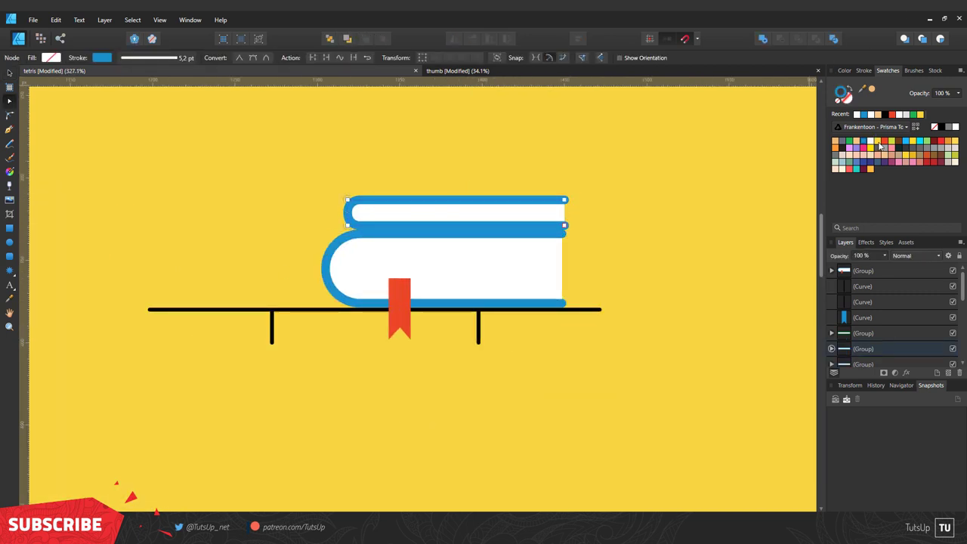
{"action": "left_click", "coordinate": [880, 146]}
{"action": "left_click", "coordinate": [244, 186]}
{"action": "scroll", "coordinate": [473, 280], "scroll_direction": "down", "scroll_amount": 3}
{"action": "key", "text": "v"}
{"action": "left_click", "coordinate": [556, 315]}
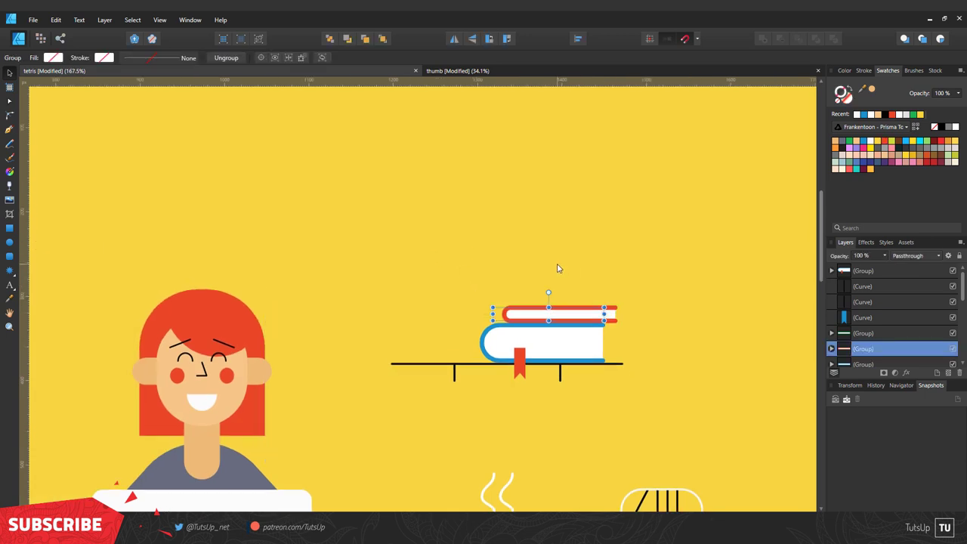
{"action": "left_click", "coordinate": [558, 268]}
{"action": "key", "text": "m"}
{"action": "scroll", "coordinate": [445, 282], "scroll_direction": "up", "scroll_amount": 2}
Draw a white, outline-free circle resting on the top shelf book
{"action": "left_click_drag", "start_coordinate": [438, 272], "coordinate": [501, 223]}
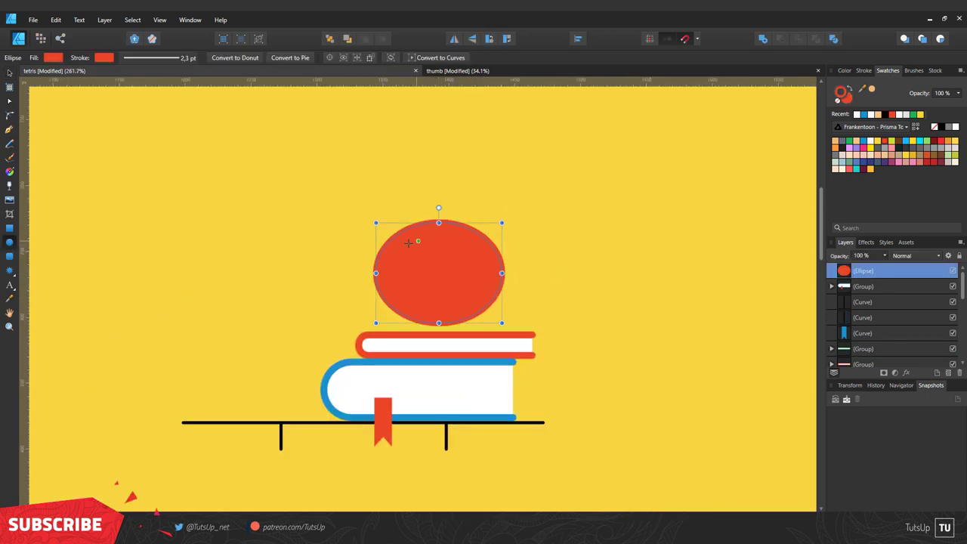
{"action": "key", "text": "ctrl+z"}
{"action": "left_click_drag", "start_coordinate": [445, 275], "coordinate": [499, 221]}
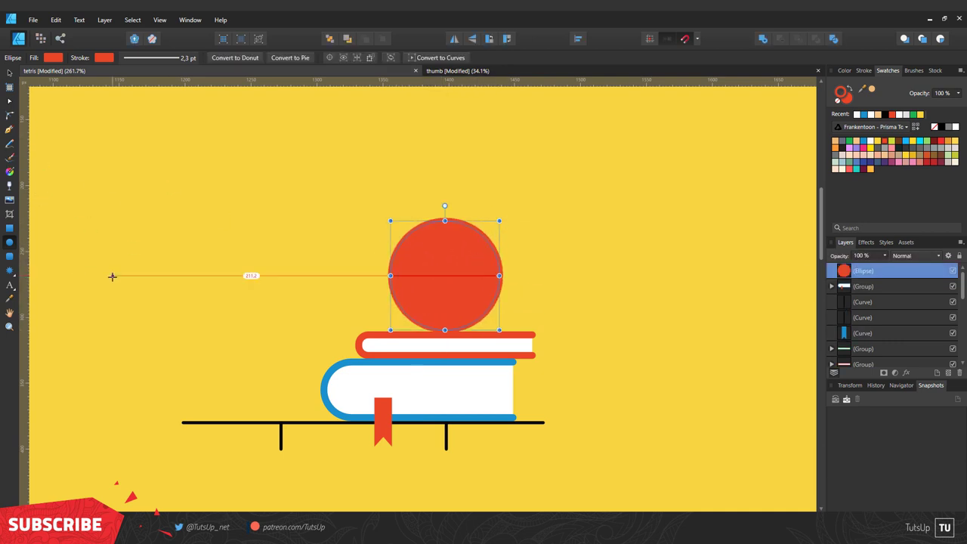
{"action": "left_click", "coordinate": [857, 114]}
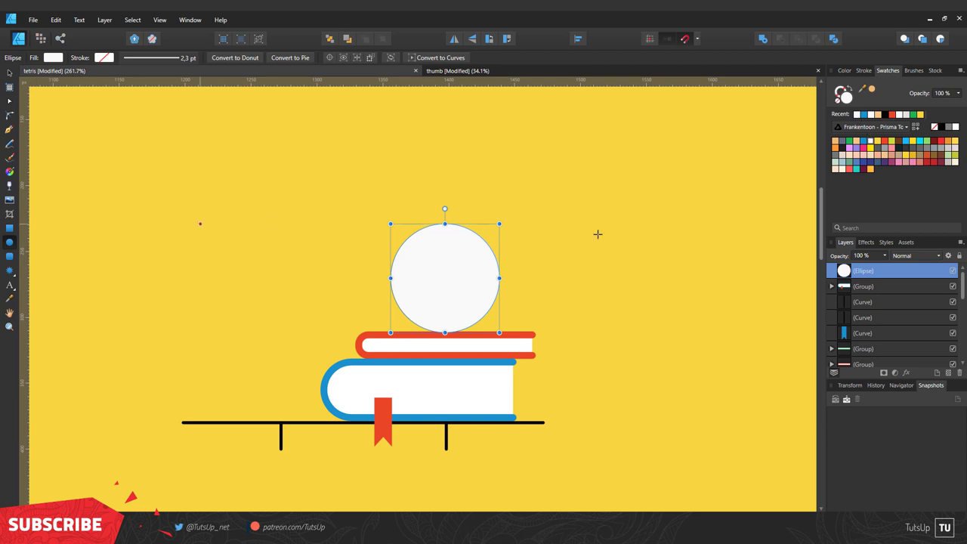
Subtract a rectangle from the circle's top for the opening and add a rounded rim bar
{"action": "left_click", "coordinate": [9, 257]}
{"action": "mouse_move", "coordinate": [494, 230]}
{"action": "left_mouse_down"}
{"action": "mouse_move", "coordinate": [393, 242]}
{"action": "mouse_move", "coordinate": [385, 214]}
{"action": "left_mouse_up"}
{"action": "scroll", "coordinate": [394, 242], "scroll_direction": "up", "scroll_amount": 5}
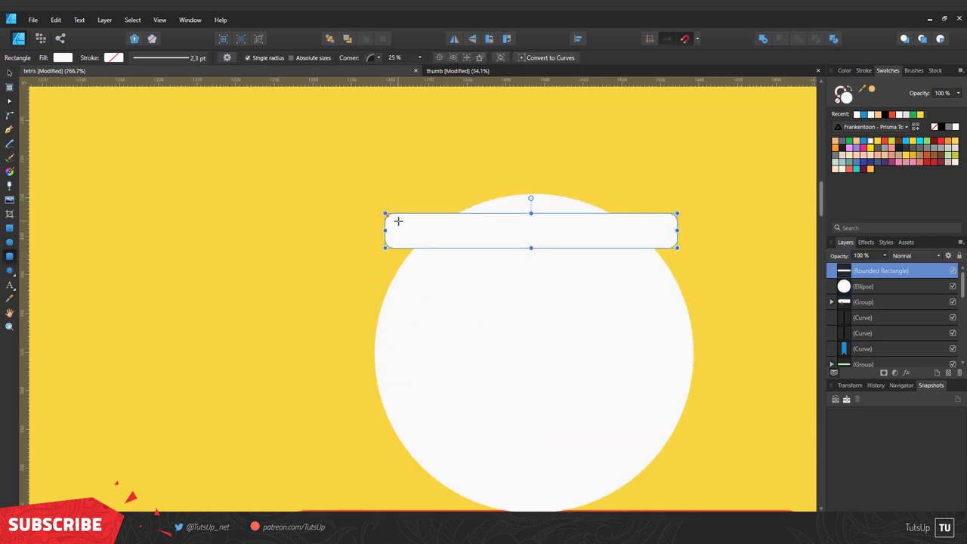
{"action": "left_click_drag", "start_coordinate": [367, 145], "coordinate": [693, 220]}
{"action": "key", "text": "v"}
{"action": "left_click", "coordinate": [583, 319], "text": "shift"}
{"action": "key", "text": "ctrl+alt+minus"}
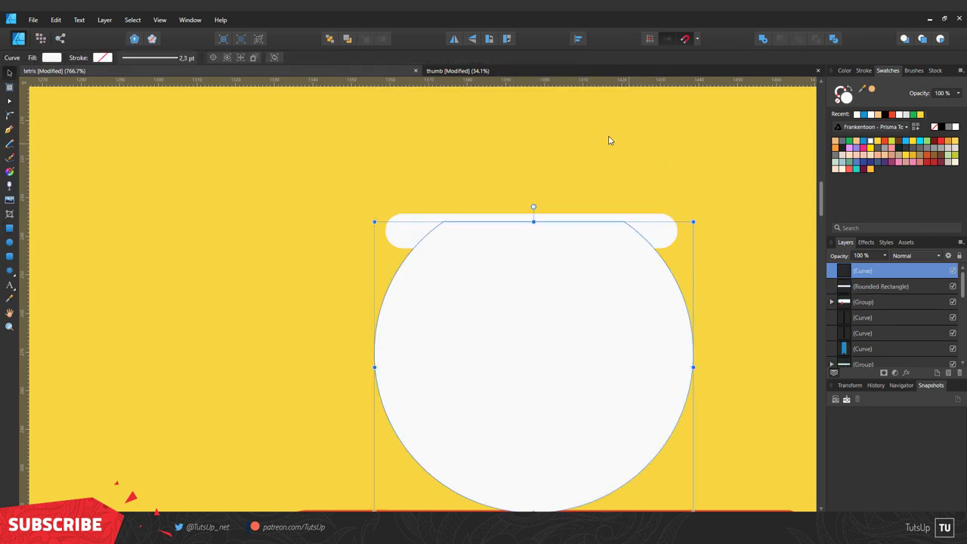
{"action": "left_click", "coordinate": [887, 290]}
{"action": "left_click_drag", "start_coordinate": [887, 289], "coordinate": [888, 266]}
Make the bowl semi-transparent and set the rim's opacity to 80%
{"action": "left_click", "coordinate": [529, 340]}
{"action": "left_click", "coordinate": [844, 70]}
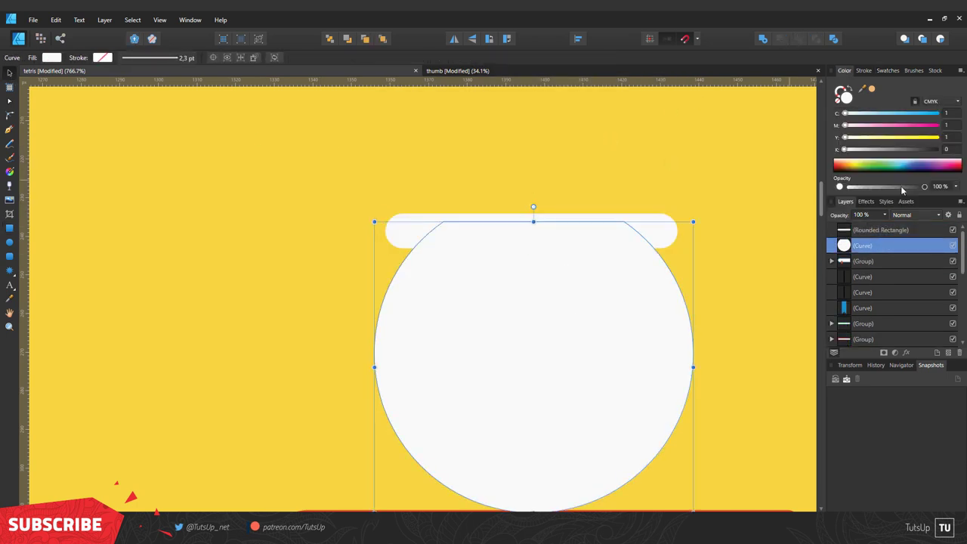
{"action": "left_click_drag", "start_coordinate": [900, 187], "coordinate": [896, 187]}
{"action": "left_click", "coordinate": [881, 230]}
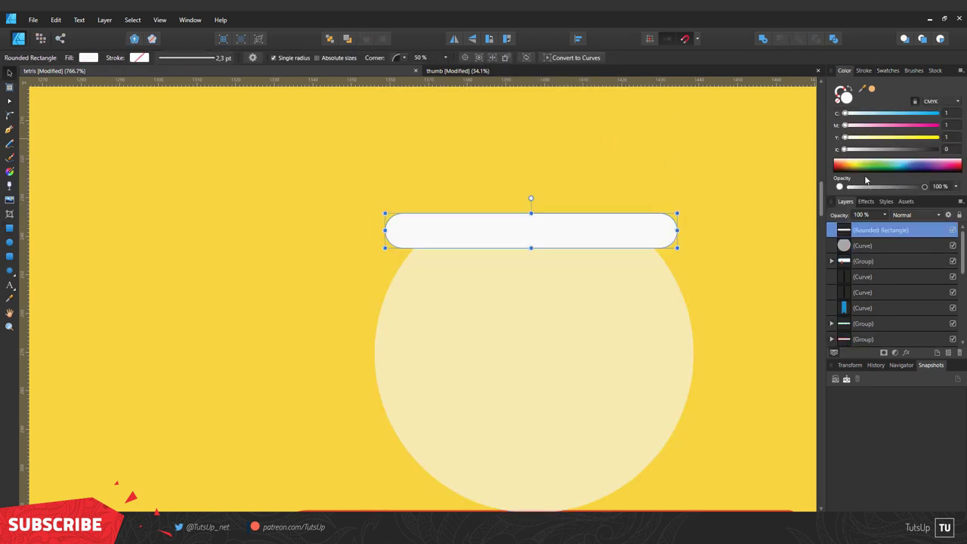
{"action": "key", "text": "8"}
{"action": "key", "text": "ctrl+d"}
{"action": "key", "text": "ctrl+minus"}
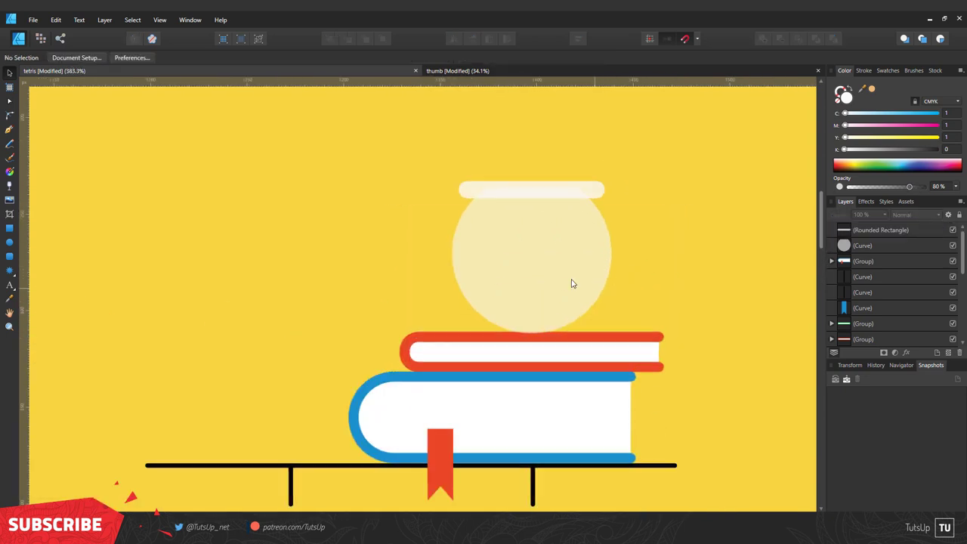
Duplicate the bowl circle and shrink the copy from its centre inside the bowl
{"action": "left_click", "coordinate": [572, 284]}
{"action": "key", "text": "ctrl+j"}
{"action": "left_click_drag", "start_coordinate": [641, 184], "coordinate": [630, 198]}
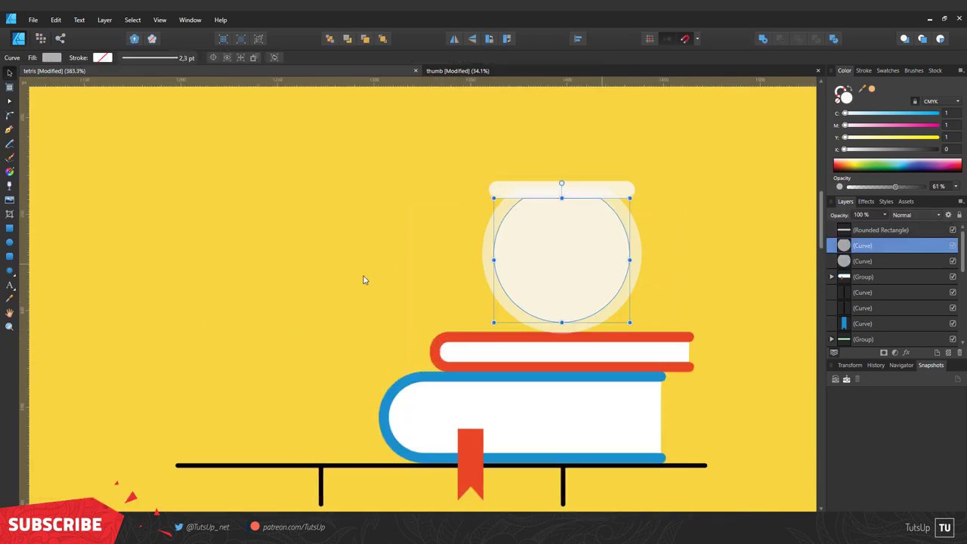
{"action": "key", "text": "ctrl+d"}
{"action": "scroll", "coordinate": [516, 274], "scroll_direction": "up", "scroll_amount": 2}
{"action": "key", "text": "p"}
{"action": "scroll", "coordinate": [426, 227], "scroll_direction": "up", "scroll_amount": 3}
{"action": "left_click", "coordinate": [365, 232]}
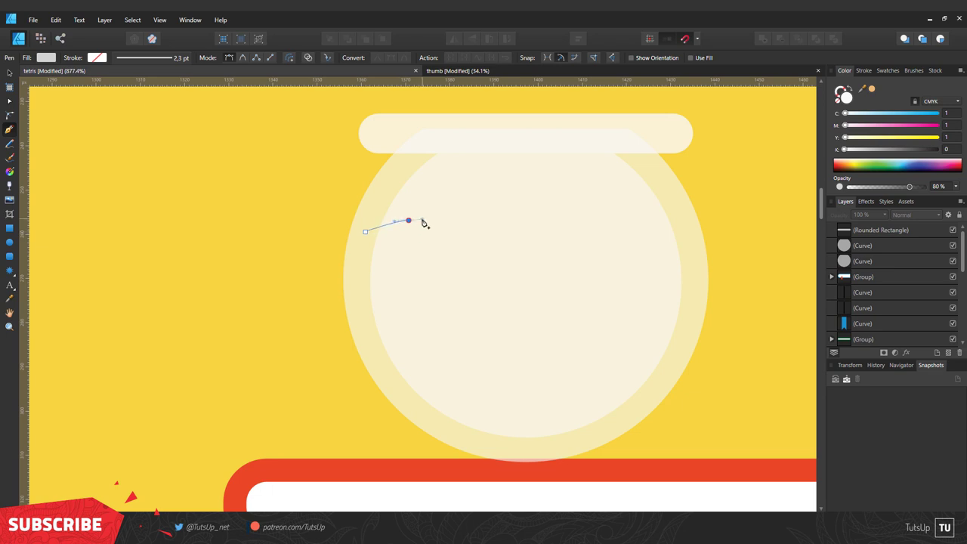
Pen a wavy shape, subtract it from the inner circle and fill the water blue
{"action": "left_click_drag", "start_coordinate": [424, 223], "coordinate": [421, 219]}
{"action": "left_click_drag", "start_coordinate": [441, 238], "coordinate": [466, 238]}
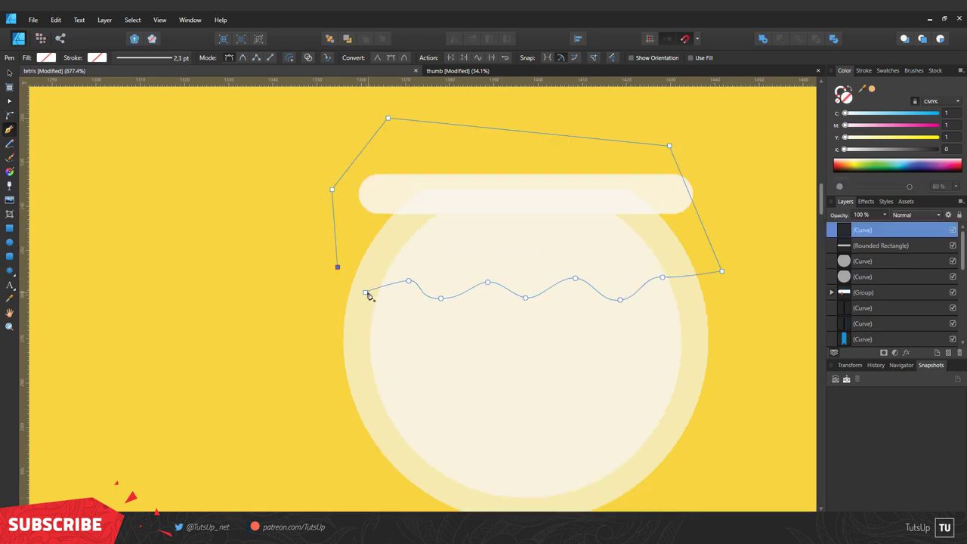
{"action": "left_click", "coordinate": [846, 100]}
{"action": "key", "text": "v"}
{"action": "left_click", "coordinate": [566, 385], "text": "shift"}
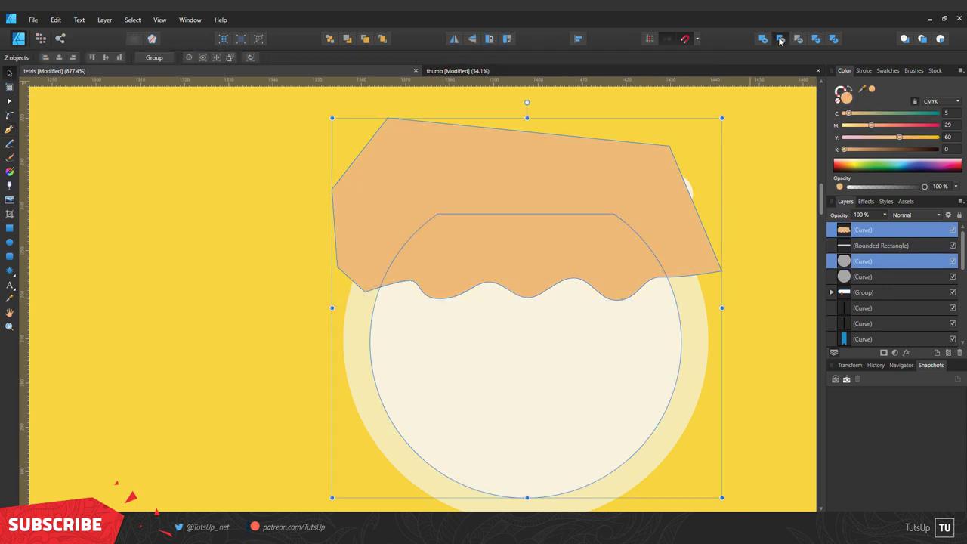
{"action": "left_click", "coordinate": [781, 39]}
{"action": "left_click", "coordinate": [888, 70]}
{"action": "left_click", "coordinate": [872, 114]}
Draw a large and a small white bubble in the water
{"action": "scroll", "coordinate": [674, 410], "scroll_direction": "up", "scroll_amount": 2}
{"action": "key", "text": "m"}
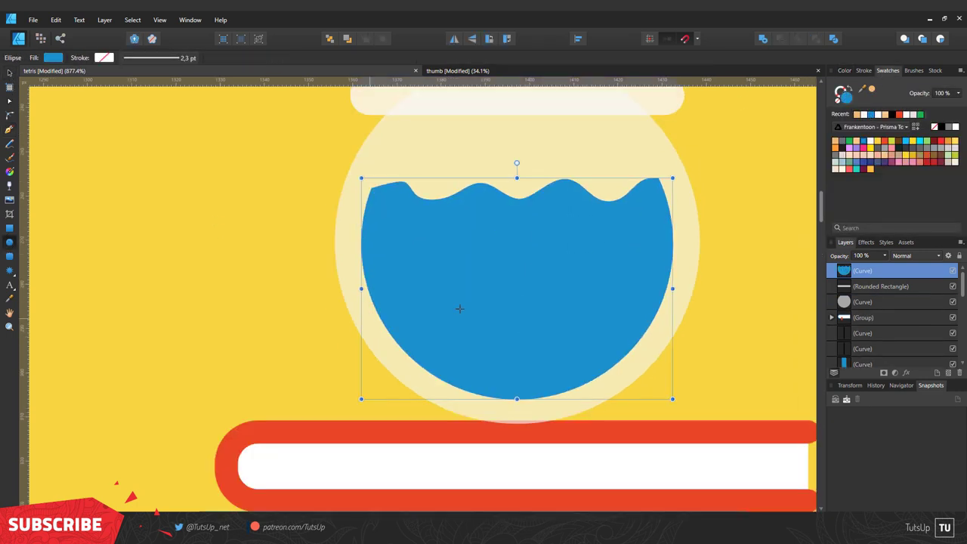
{"action": "scroll", "coordinate": [467, 216], "scroll_direction": "up", "scroll_amount": 2}
{"action": "left_click_drag", "start_coordinate": [468, 215], "coordinate": [490, 237]}
{"action": "mouse_move", "coordinate": [456, 348]}
{"action": "left_mouse_down"}
{"action": "mouse_move", "coordinate": [470, 363]}
{"action": "mouse_move", "coordinate": [447, 322]}
{"action": "left_mouse_up"}
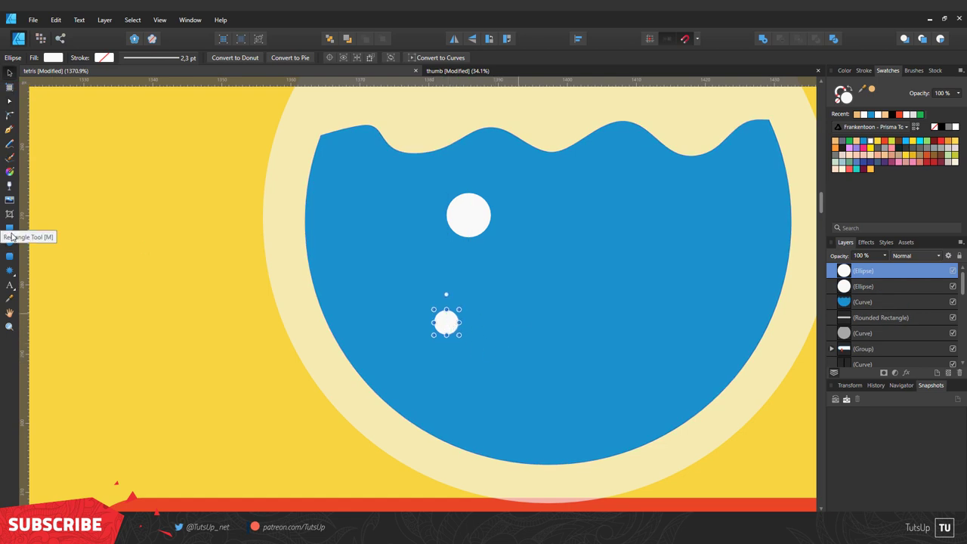
Rotate a white square into a diamond and round its corners into a lens-shaped fish body, then copy it
{"action": "left_click", "coordinate": [10, 229]}
{"action": "left_click_drag", "start_coordinate": [554, 279], "coordinate": [698, 421]}
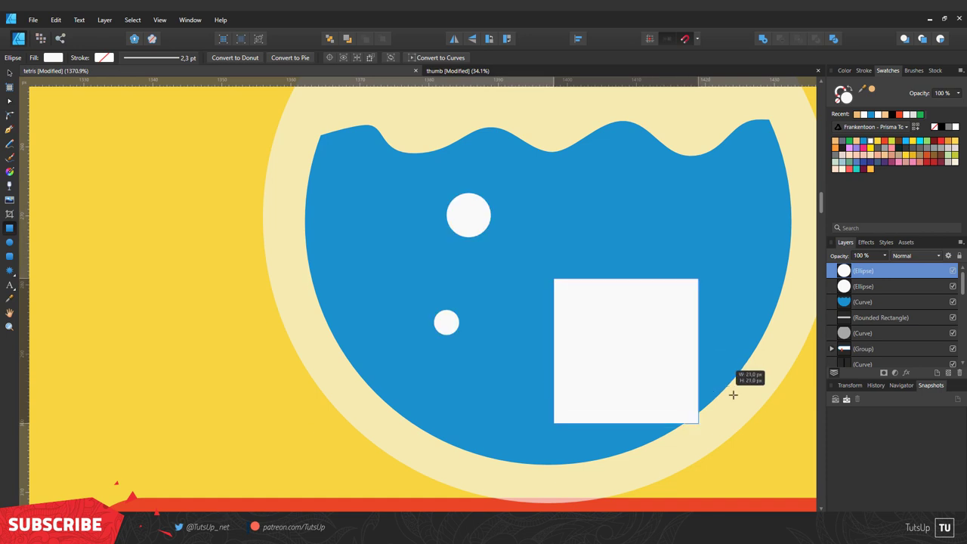
{"action": "left_click_drag", "start_coordinate": [737, 389], "coordinate": [755, 352]}
{"action": "left_click", "coordinate": [10, 115]}
{"action": "left_click_drag", "start_coordinate": [628, 249], "coordinate": [626, 458]}
{"action": "key", "text": "v"}
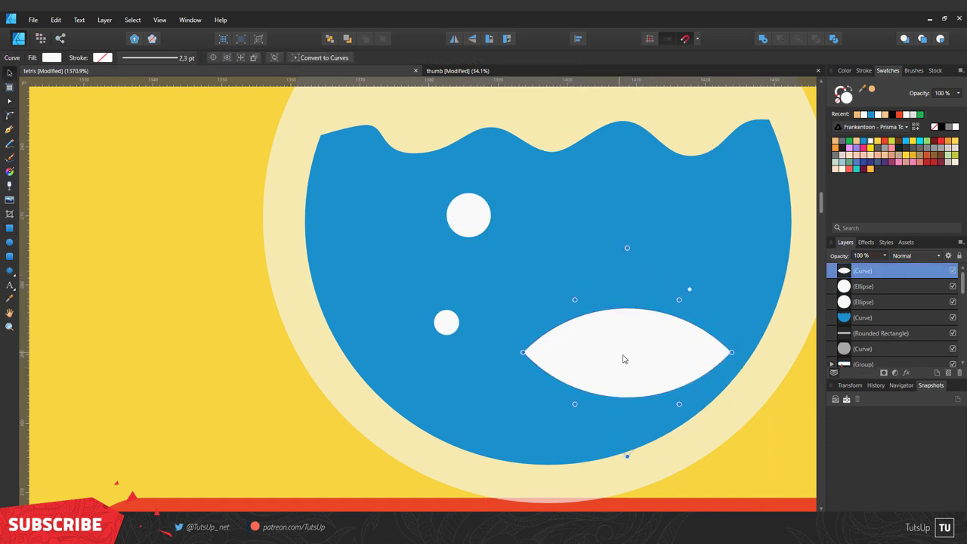
{"action": "mouse_move", "coordinate": [624, 356]}
{"action": "left_mouse_down"}
{"action": "mouse_move", "coordinate": [579, 310]}
{"action": "mouse_move", "coordinate": [771, 315]}
{"action": "left_mouse_up"}
Cut half the right lens away with a square to form the tail, and colour the fish yellow
{"action": "scroll", "coordinate": [145, 317], "scroll_direction": "down", "scroll_amount": 2}
{"action": "key", "text": "m"}
{"action": "left_click_drag", "start_coordinate": [609, 251], "coordinate": [496, 377]}
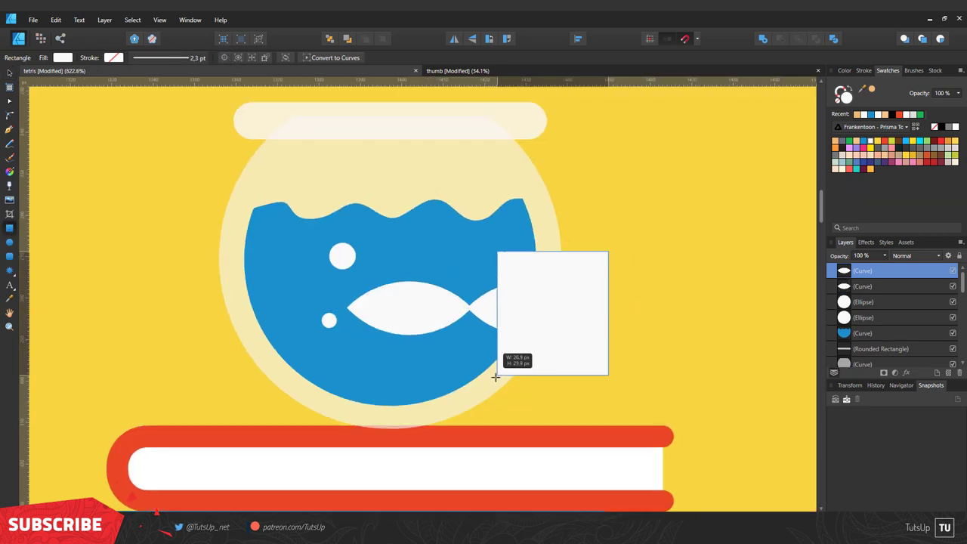
{"action": "key", "text": "v"}
{"action": "left_click", "coordinate": [863, 286], "text": "shift"}
{"action": "left_click", "coordinate": [780, 39]}
{"action": "scroll", "coordinate": [421, 318], "scroll_direction": "up", "scroll_amount": 2}
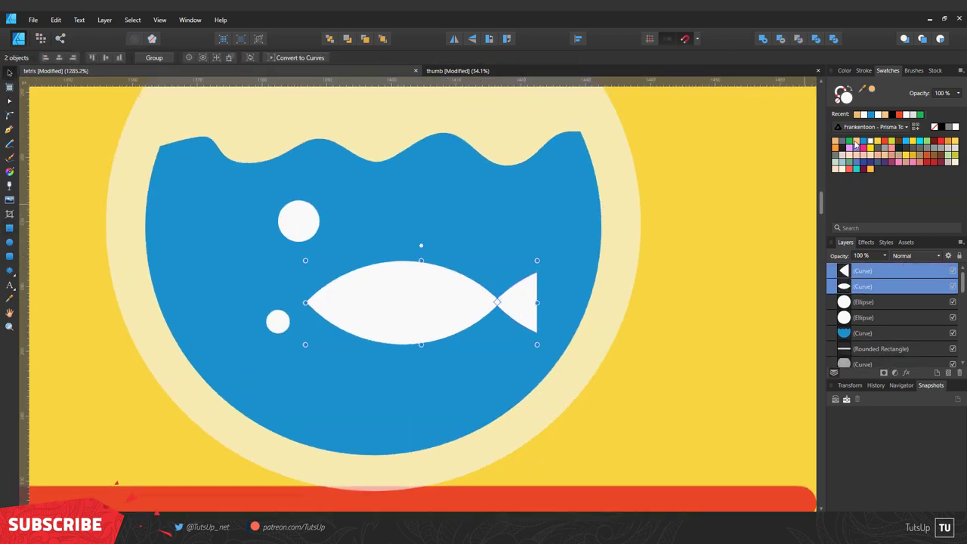
{"action": "left_click", "coordinate": [856, 144]}
Draw a curved closed eye on the fish with a thick black stroke
{"action": "scroll", "coordinate": [292, 331], "scroll_direction": "left", "scroll_amount": 2}
{"action": "key", "text": "p"}
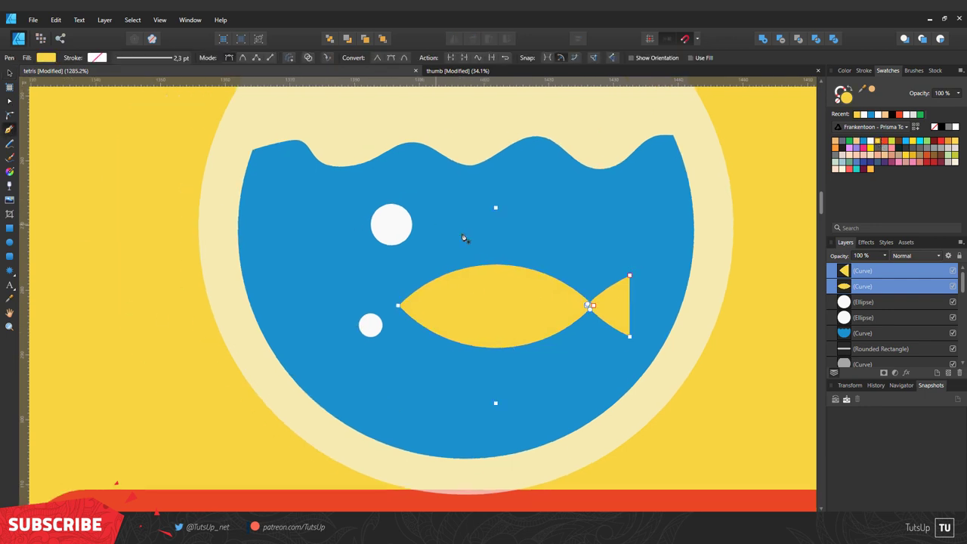
{"action": "key", "text": "ctrl+d"}
{"action": "scroll", "coordinate": [434, 303], "scroll_direction": "up", "scroll_amount": 1}
{"action": "scroll", "coordinate": [434, 304], "scroll_direction": "up", "scroll_amount": 1}
{"action": "left_click_drag", "start_coordinate": [432, 292], "coordinate": [488, 292]}
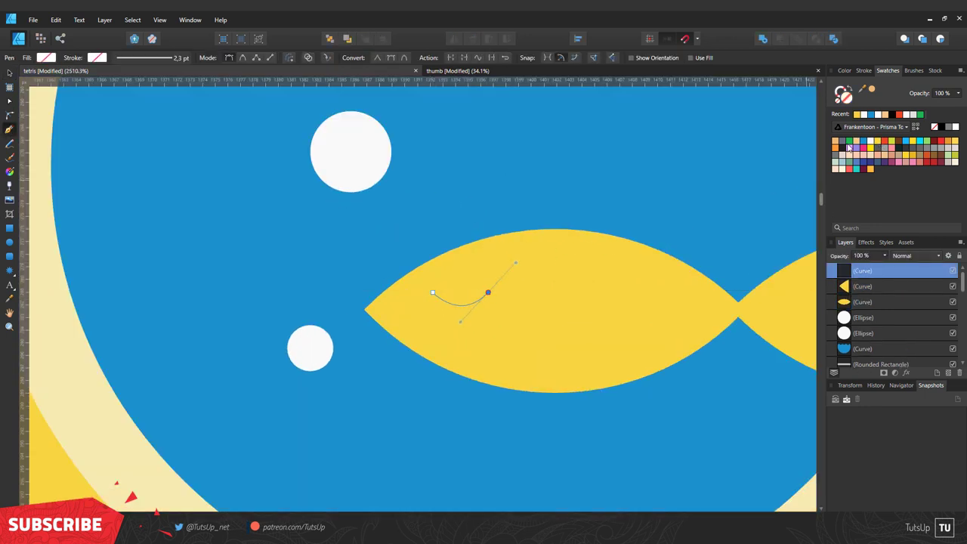
{"action": "left_click", "coordinate": [843, 95]}
{"action": "left_click", "coordinate": [846, 149]}
{"action": "left_click", "coordinate": [864, 70]}
{"action": "key", "text": "ctrl+d"}
{"action": "key", "text": "v"}
{"action": "scroll", "coordinate": [461, 302], "scroll_direction": "down", "scroll_amount": 3}
{"action": "scroll", "coordinate": [503, 313], "scroll_direction": "down", "scroll_amount": 4}
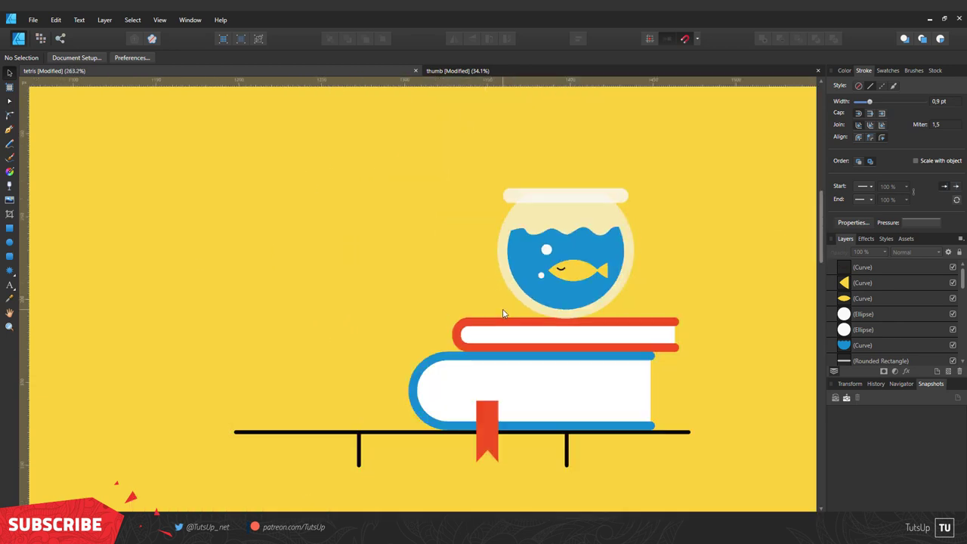
{"action": "scroll", "coordinate": [509, 315], "scroll_direction": "down", "scroll_amount": 3}
Draw a tall white rectangle standing on the shelf as the pencil cup
{"action": "scroll", "coordinate": [510, 315], "scroll_direction": "up", "scroll_amount": 4}
{"action": "key", "text": "m"}
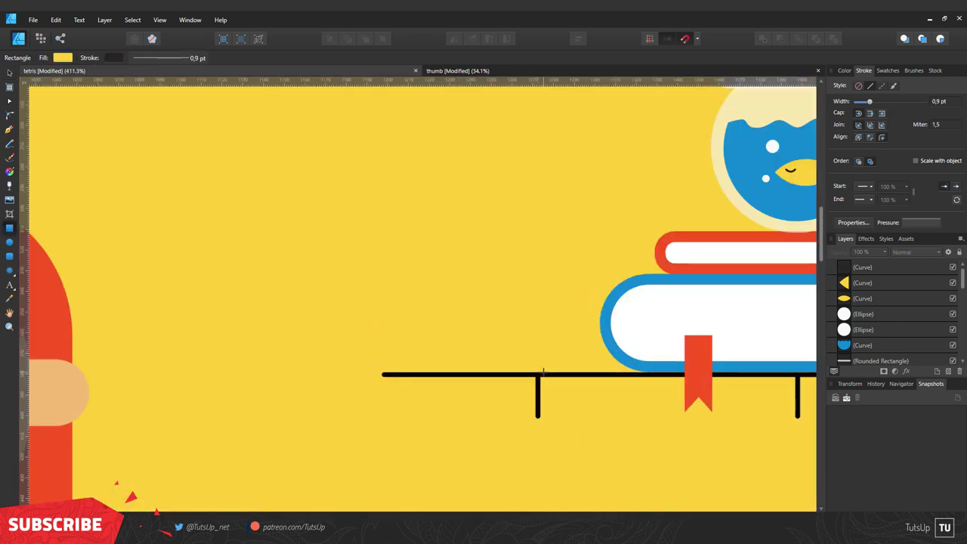
{"action": "left_click_drag", "start_coordinate": [543, 372], "coordinate": [427, 233]}
{"action": "left_click", "coordinate": [844, 70]}
{"action": "left_click_drag", "start_coordinate": [914, 137], "coordinate": [796, 138]}
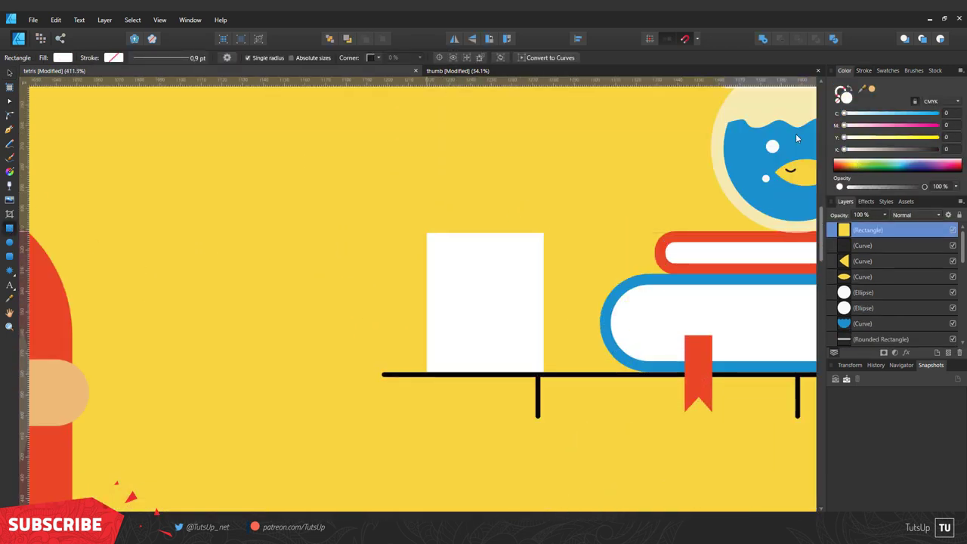
Draw a thick green stroke rising from the cup's bottom as the first pencil
{"action": "left_click", "coordinate": [10, 130]}
{"action": "left_click_drag", "start_coordinate": [458, 261], "coordinate": [461, 297]}
{"action": "key", "text": "ctrl+d"}
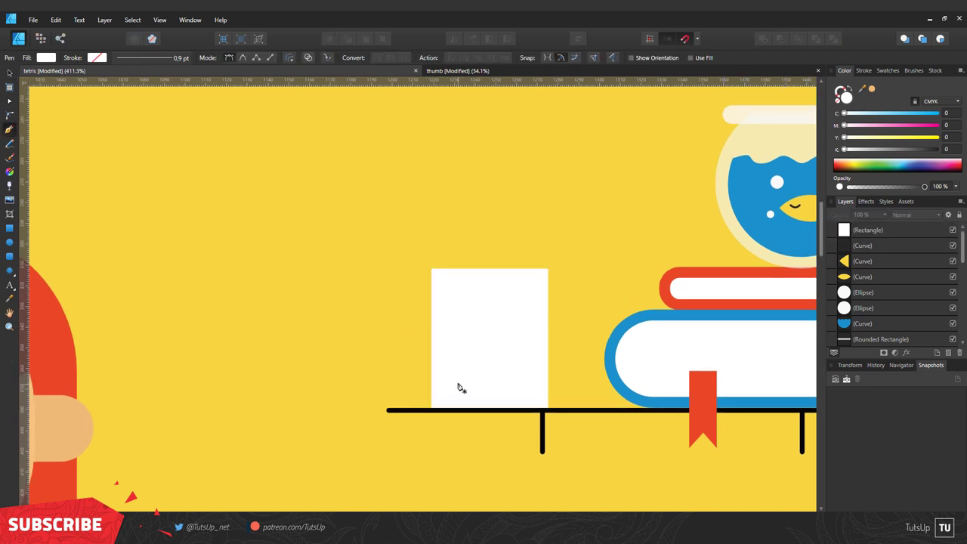
{"action": "left_click", "coordinate": [458, 390]}
{"action": "left_click", "coordinate": [438, 217]}
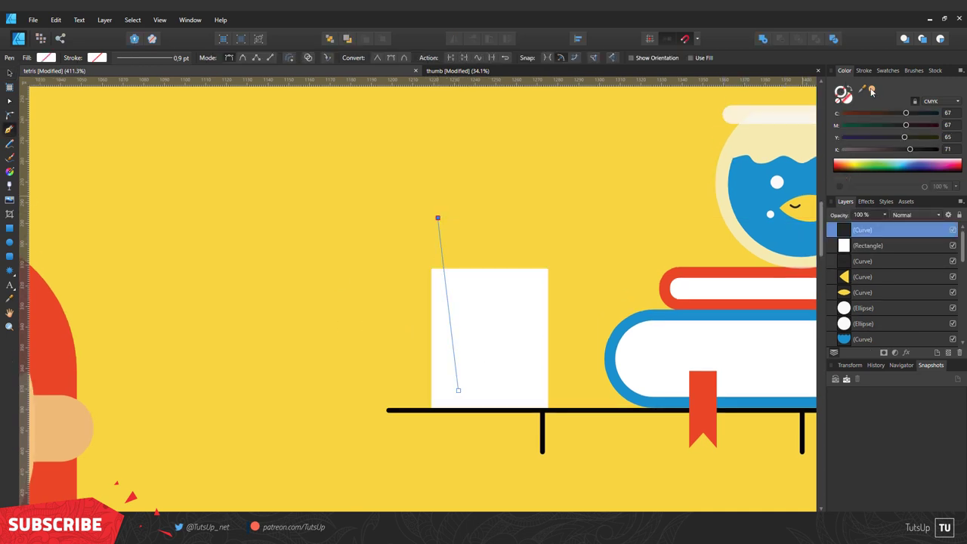
{"action": "left_click", "coordinate": [887, 70]}
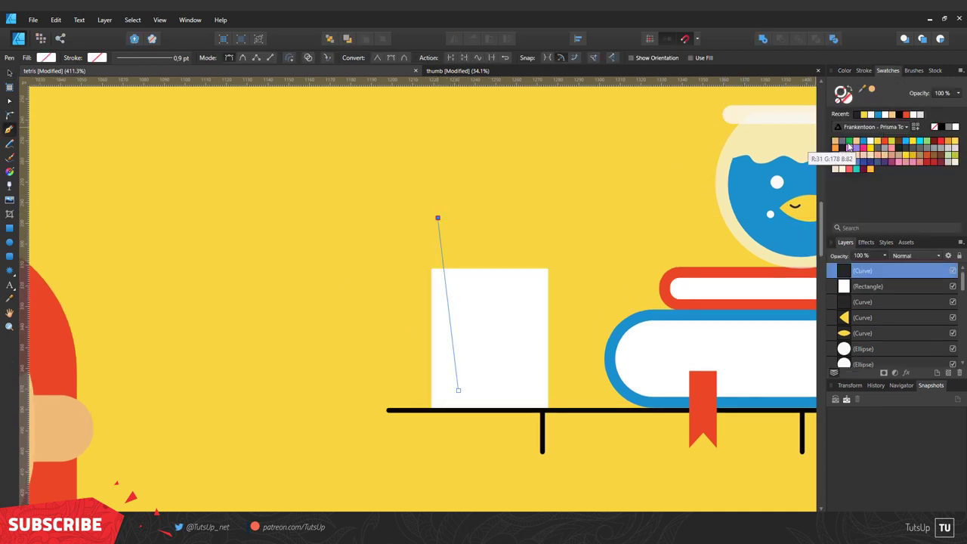
{"action": "left_click", "coordinate": [838, 155]}
{"action": "left_click", "coordinate": [864, 70]}
{"action": "left_click_drag", "start_coordinate": [857, 101], "coordinate": [886, 102]}
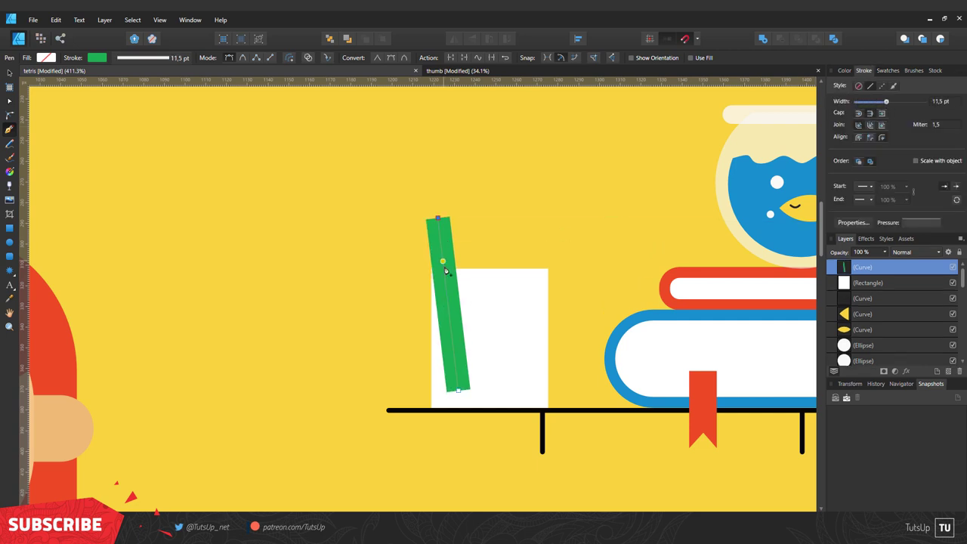
Darken the green pencil's lower part and select both of its curves
{"action": "key", "text": "v"}
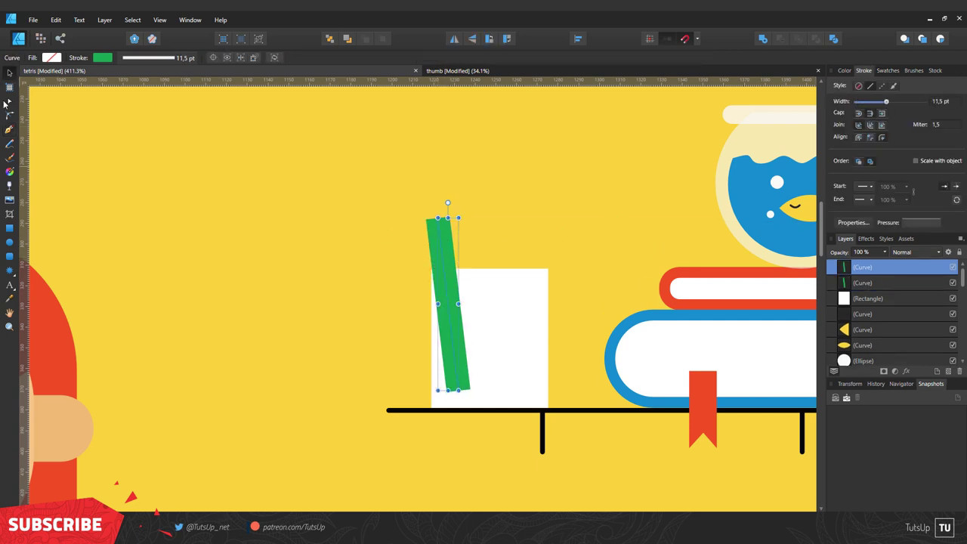
{"action": "left_click", "coordinate": [8, 101]}
{"action": "left_click", "coordinate": [845, 70]}
{"action": "left_click_drag", "start_coordinate": [861, 149], "coordinate": [882, 150]}
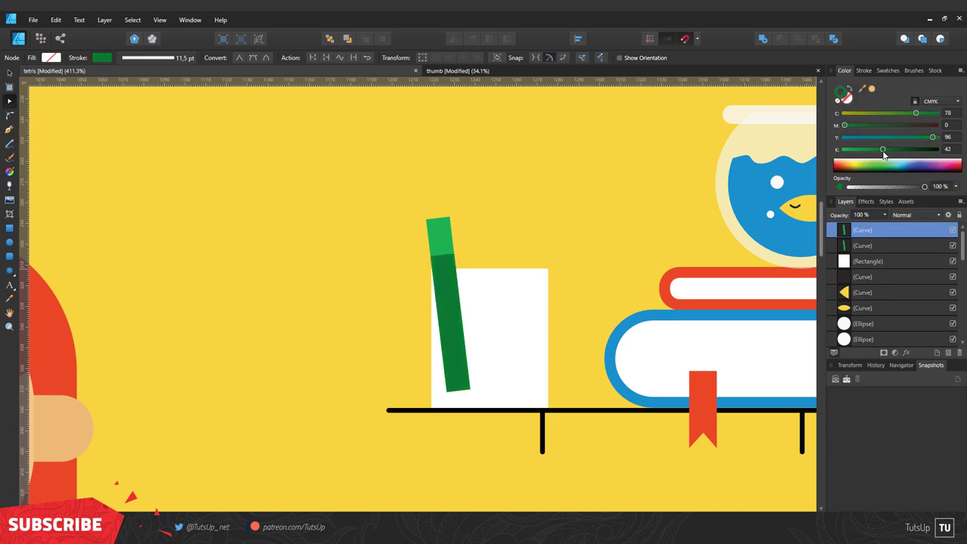
{"action": "left_click", "coordinate": [850, 250]}
{"action": "left_click", "coordinate": [856, 234], "text": "shift"}
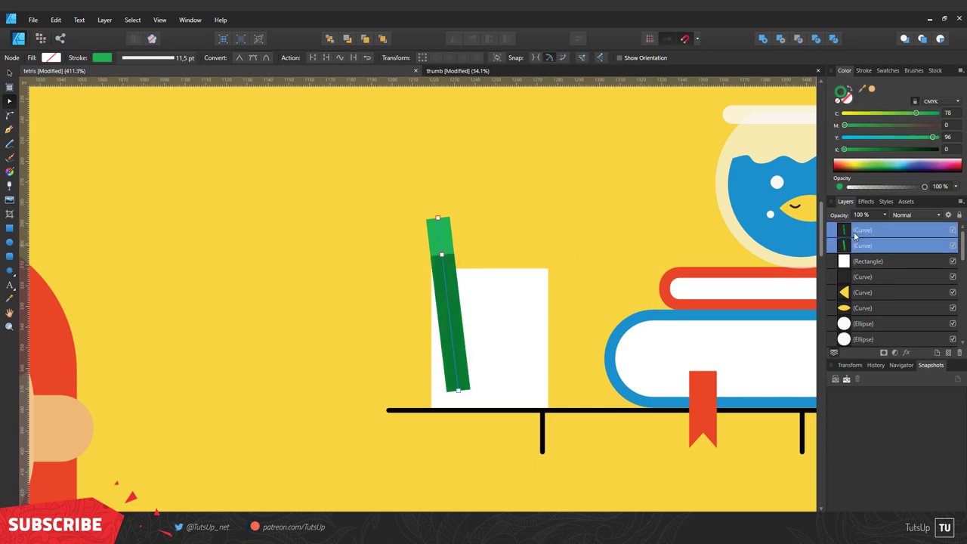
{"action": "left_click", "coordinate": [9, 72]}
Duplicate the green pencil, rotate the copy rightward and make its tip blue
{"action": "key", "text": "ctrl+j"}
{"action": "left_click_drag", "start_coordinate": [449, 206], "coordinate": [472, 231]}
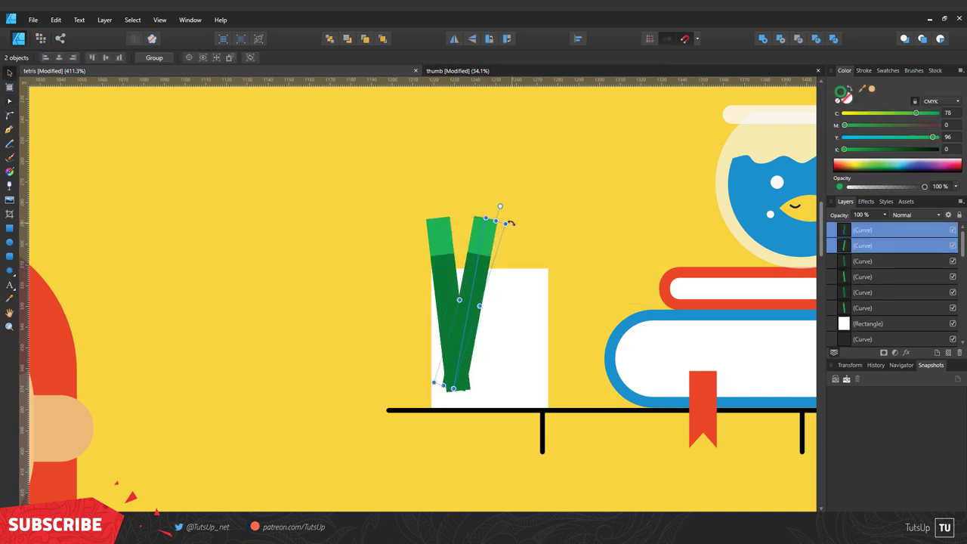
{"action": "key", "text": "a"}
{"action": "left_click", "coordinate": [475, 227]}
{"action": "left_click", "coordinate": [888, 70]}
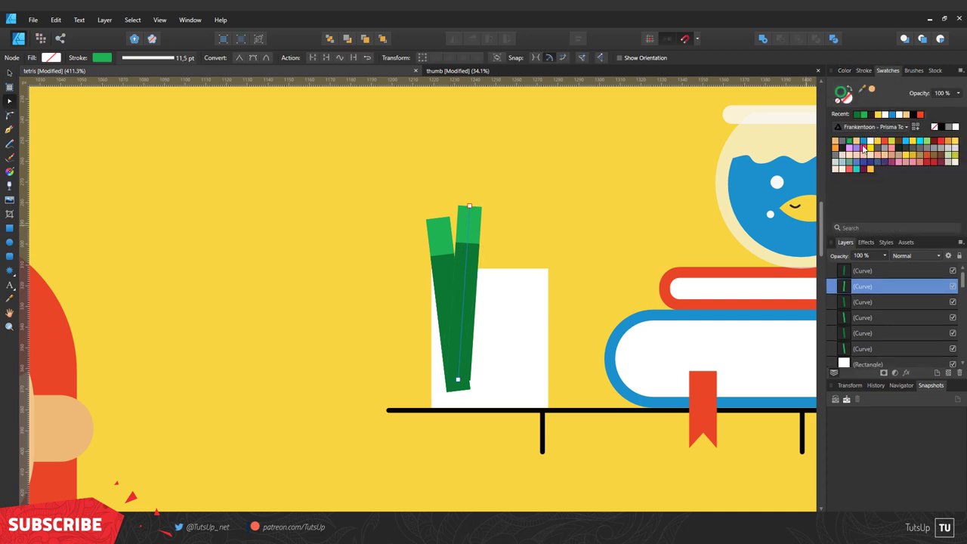
{"action": "left_click", "coordinate": [869, 105]}
{"action": "left_click", "coordinate": [844, 70]}
Make the copy's darker lower part blue, then group the blue and green pencils
{"action": "left_click", "coordinate": [862, 230]}
{"action": "left_click", "coordinate": [864, 70]}
{"action": "left_click", "coordinate": [888, 70]}
{"action": "left_click", "coordinate": [869, 113]}
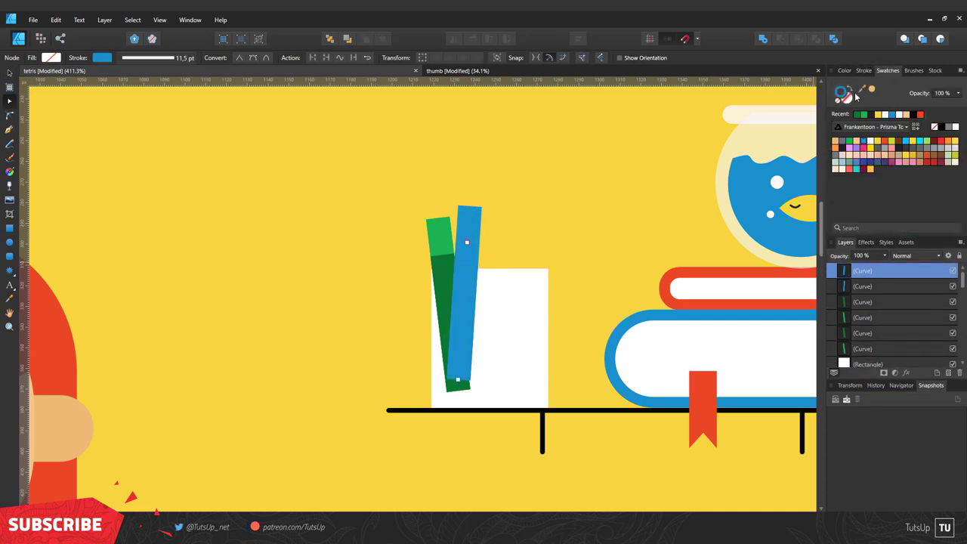
{"action": "left_click", "coordinate": [845, 71]}
{"action": "left_click_drag", "start_coordinate": [854, 149], "coordinate": [871, 149]}
{"action": "left_click", "coordinate": [863, 245], "text": "shift"}
{"action": "key", "text": "ctrl+g"}
{"action": "left_click_drag", "start_coordinate": [862, 255], "coordinate": [861, 227]}
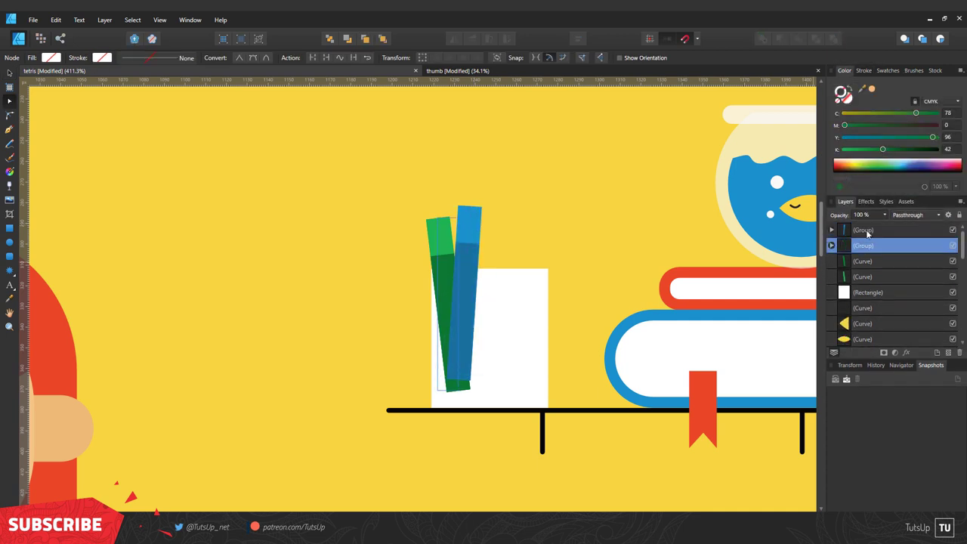
{"action": "left_click", "coordinate": [863, 230]}
{"action": "left_click", "coordinate": [862, 292], "text": "shift"}
{"action": "key", "text": "ctrl+g"}
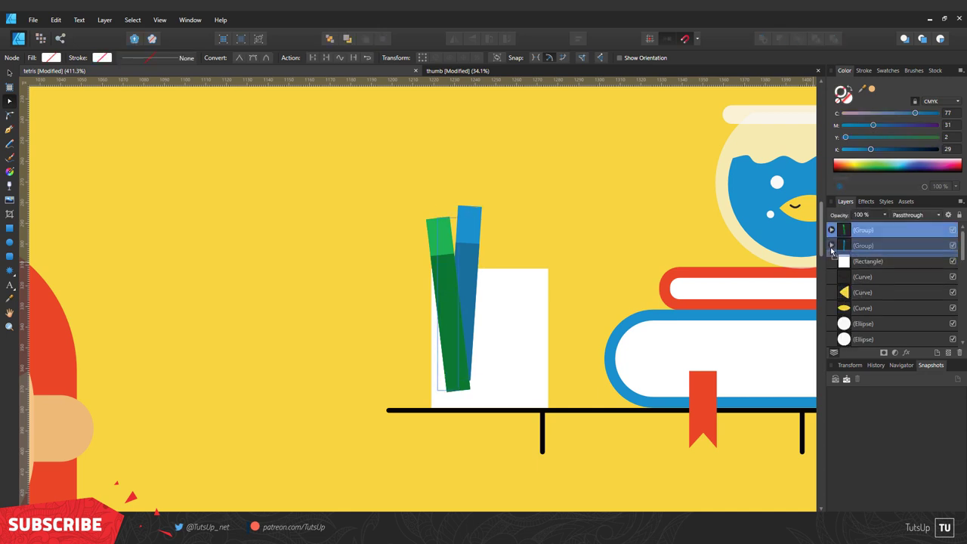
Bring the white cup in front of the pencils and raise both pencils higher
{"action": "left_click", "coordinate": [491, 333]}
{"action": "key", "text": "ctrl+shift+bracketright"}
{"action": "left_click", "coordinate": [465, 241]}
{"action": "left_click", "coordinate": [465, 241], "text": "shift"}
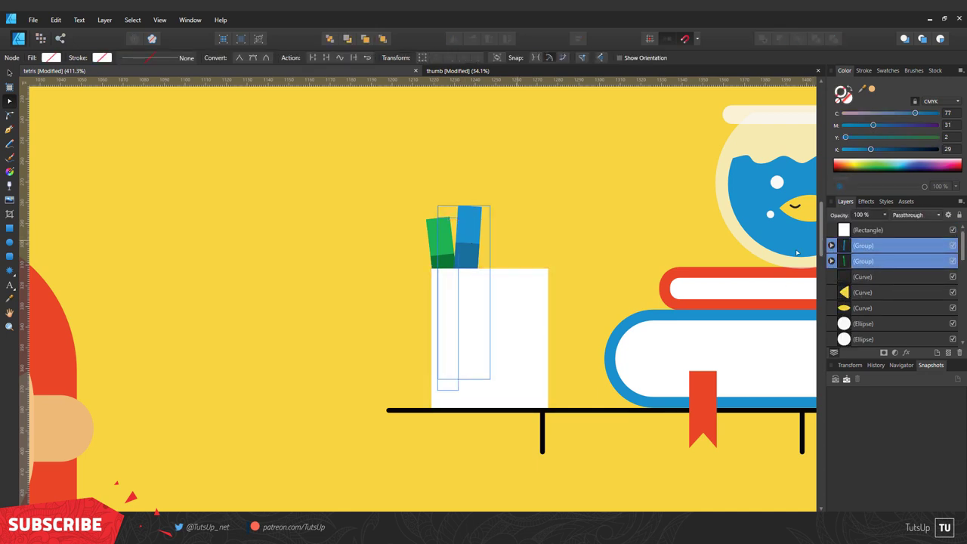
{"action": "key", "text": "v"}
{"action": "mouse_move", "coordinate": [465, 241]}
{"action": "left_mouse_down"}
{"action": "mouse_move", "coordinate": [471, 218]}
{"action": "mouse_move", "coordinate": [546, 231]}
{"action": "left_mouse_up"}
{"action": "key", "text": "ctrl+d"}
Duplicate the blue pencil, tilt it clockwise, and recolour it with a white tip and red body
{"action": "left_click", "coordinate": [472, 219]}
{"action": "key", "text": "ctrl+j"}
{"action": "left_click_drag", "start_coordinate": [560, 189], "coordinate": [585, 202]}
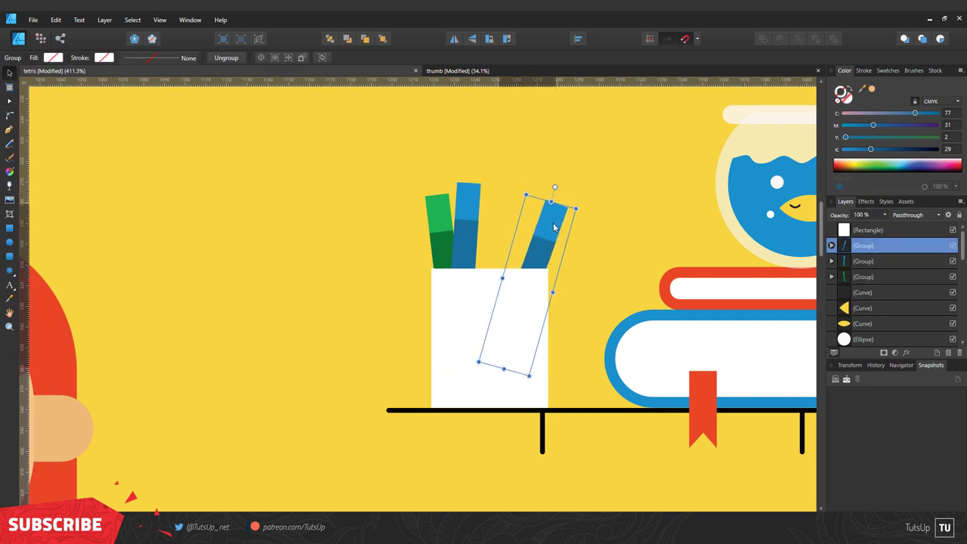
{"action": "left_click", "coordinate": [864, 70]}
{"action": "left_click", "coordinate": [831, 283]}
{"action": "left_click", "coordinate": [865, 298]}
{"action": "left_click", "coordinate": [888, 71]}
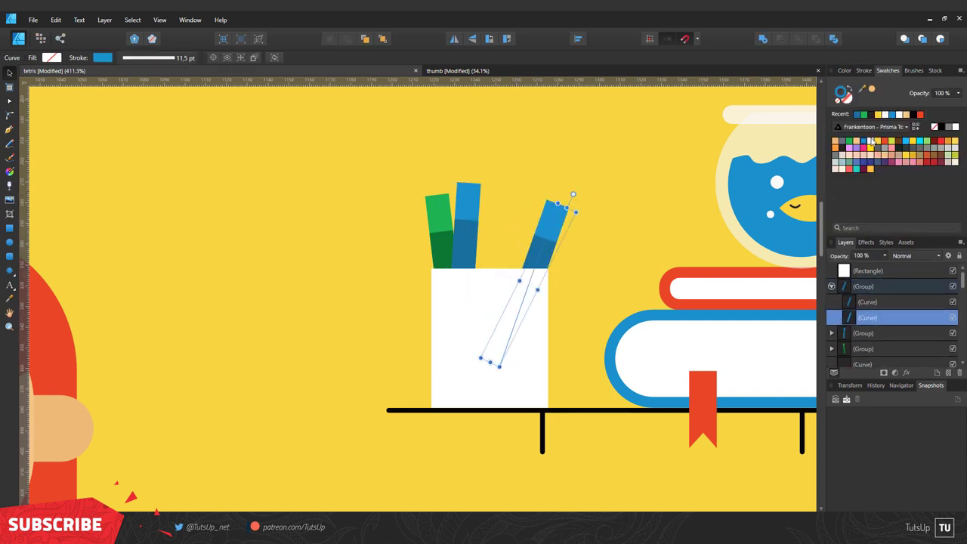
{"action": "left_click", "coordinate": [871, 169]}
{"action": "key", "text": "a"}
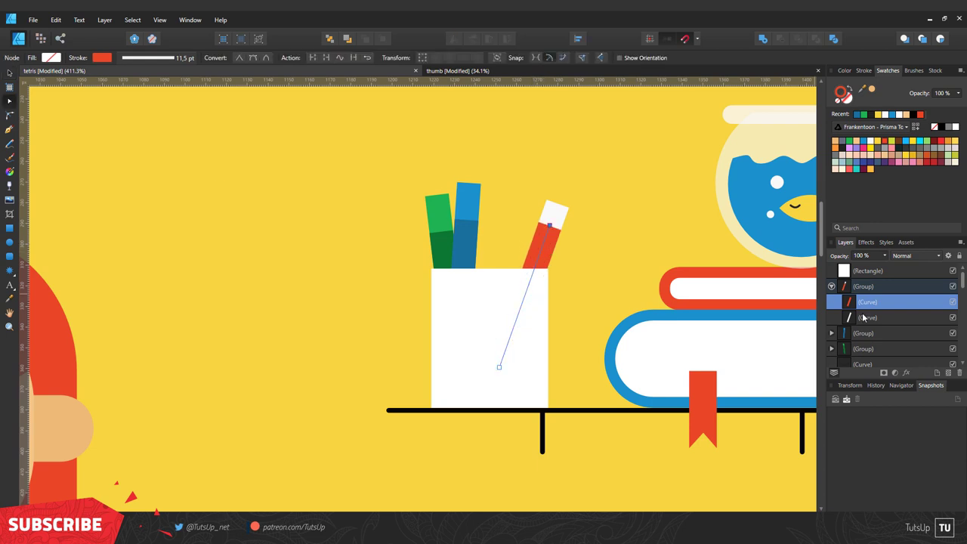
{"action": "left_click", "coordinate": [864, 318], "text": "shift"}
{"action": "left_click", "coordinate": [864, 70]}
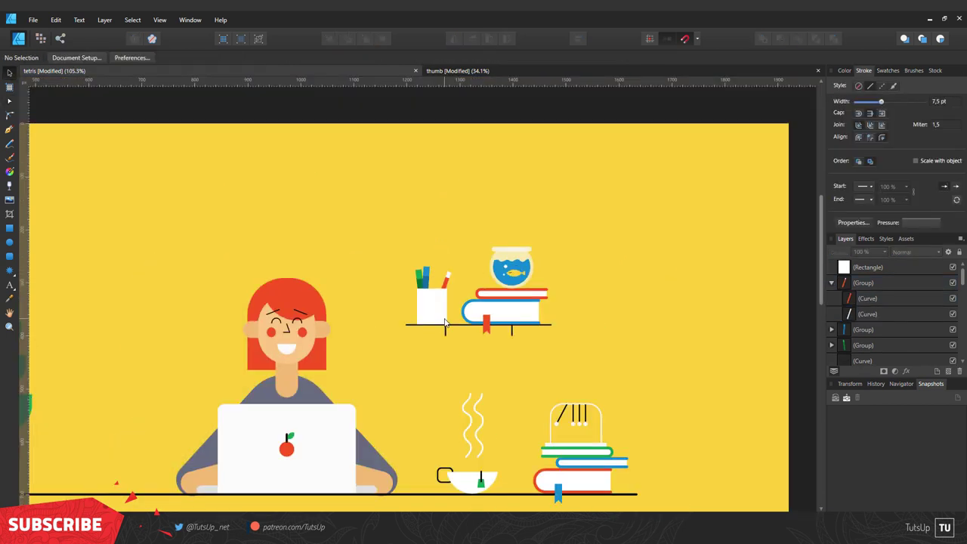
Adjust the pencils' tilt slightly and clear the selection
{"action": "left_click", "coordinate": [861, 301]}
{"action": "scroll", "coordinate": [454, 310], "scroll_direction": "down", "scroll_amount": 2}
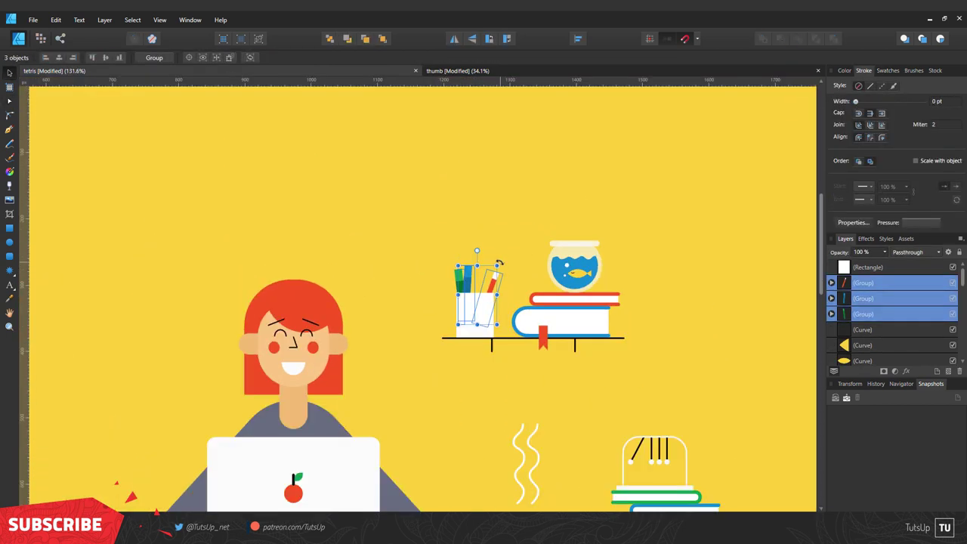
{"action": "left_click", "coordinate": [514, 268]}
{"action": "left_click_drag", "start_coordinate": [505, 266], "coordinate": [497, 282]}
{"action": "left_click", "coordinate": [612, 260]}
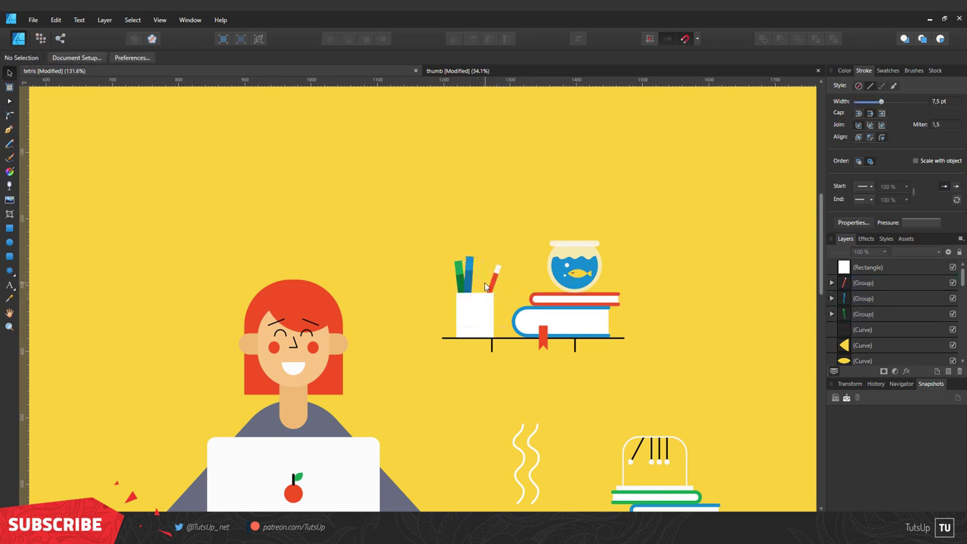
{"action": "scroll", "coordinate": [612, 259], "scroll_direction": "down", "scroll_amount": 3}
{"action": "scroll", "coordinate": [653, 368], "scroll_direction": "up", "scroll_amount": 1}
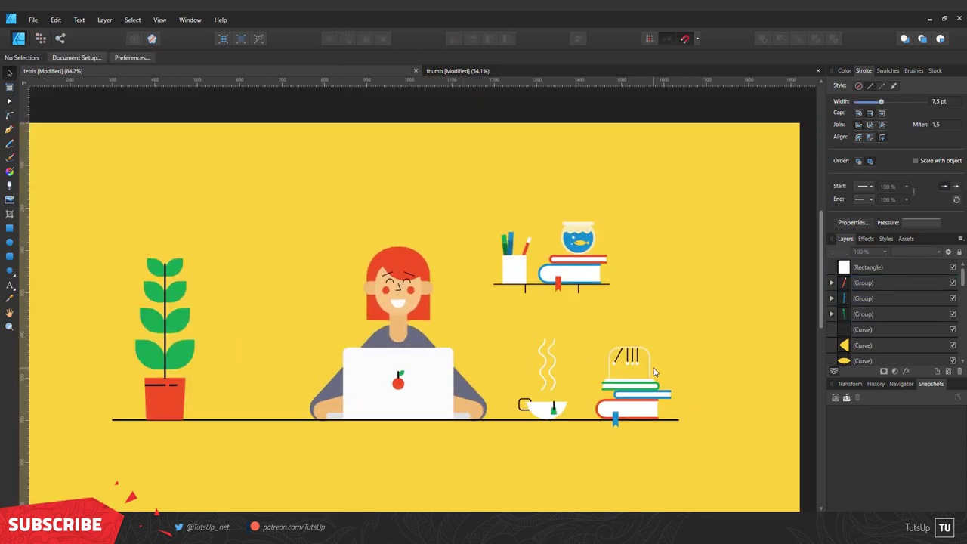
{"action": "left_click", "coordinate": [650, 361]}
Thicken the Newton's cradle's lines and clear the selection
{"action": "left_click_drag", "start_coordinate": [858, 101], "coordinate": [885, 102]}
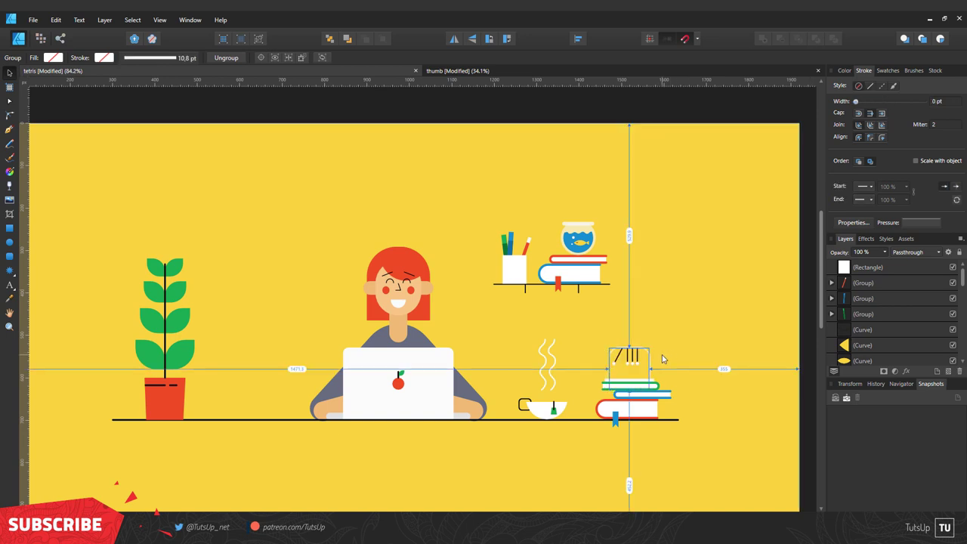
{"action": "left_click", "coordinate": [655, 365]}
{"action": "left_click", "coordinate": [653, 364]}
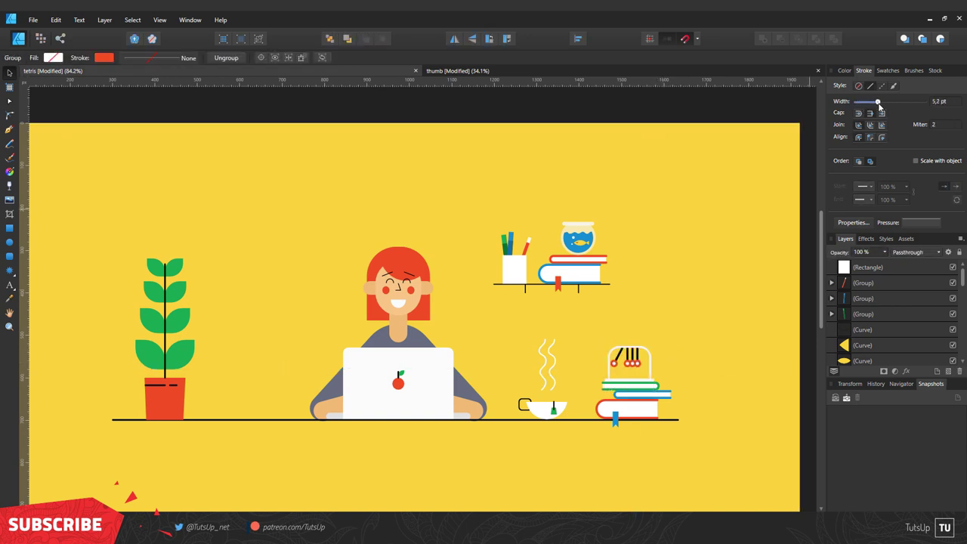
{"action": "key", "text": "ctrl+d"}
{"action": "scroll", "coordinate": [845, 298], "scroll_direction": "down", "scroll_amount": 3}
{"action": "left_click_drag", "start_coordinate": [621, 202], "coordinate": [556, 263]}
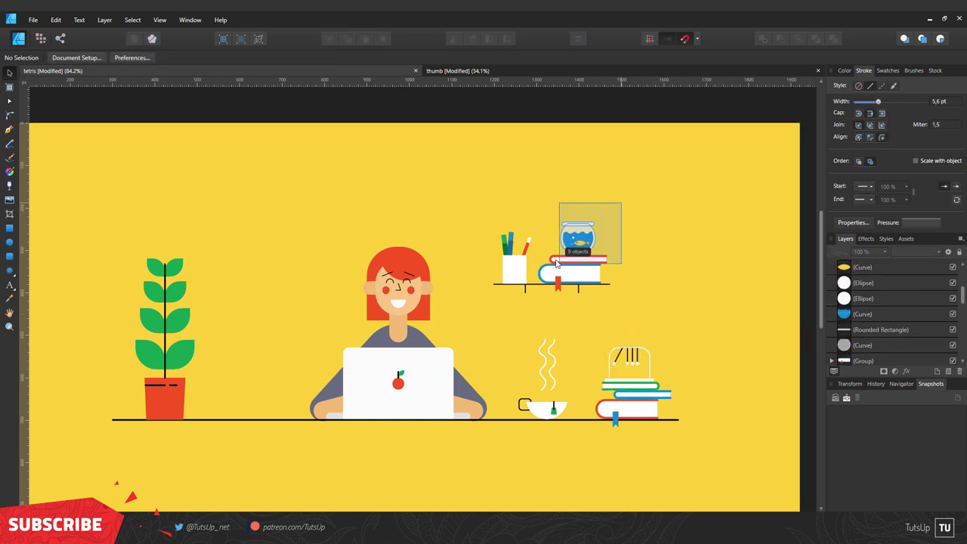
Expand the cradle group in Layers and widen the strings and balls to fit the frame
{"action": "left_click", "coordinate": [863, 282]}
{"action": "left_click", "coordinate": [832, 283]}
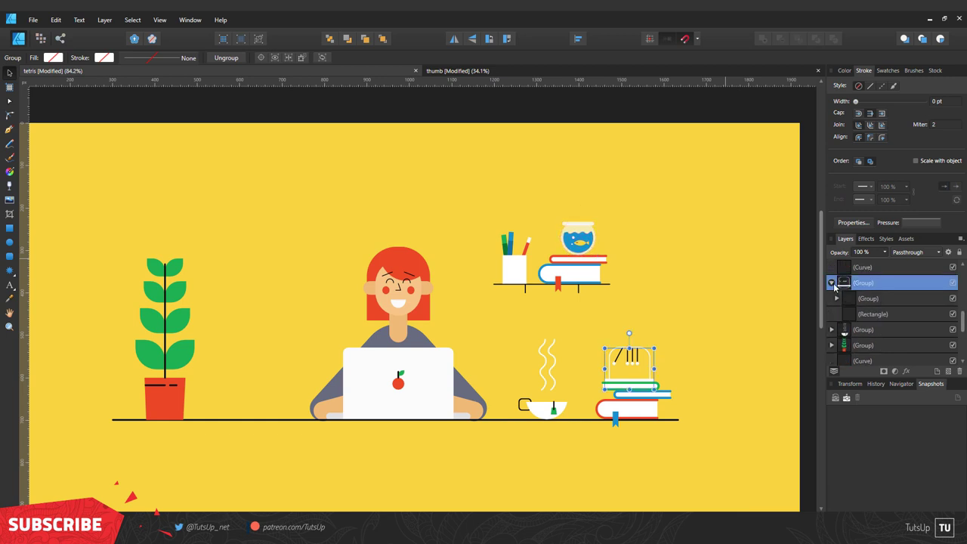
{"action": "left_click", "coordinate": [836, 298]}
{"action": "left_click", "coordinate": [869, 314]}
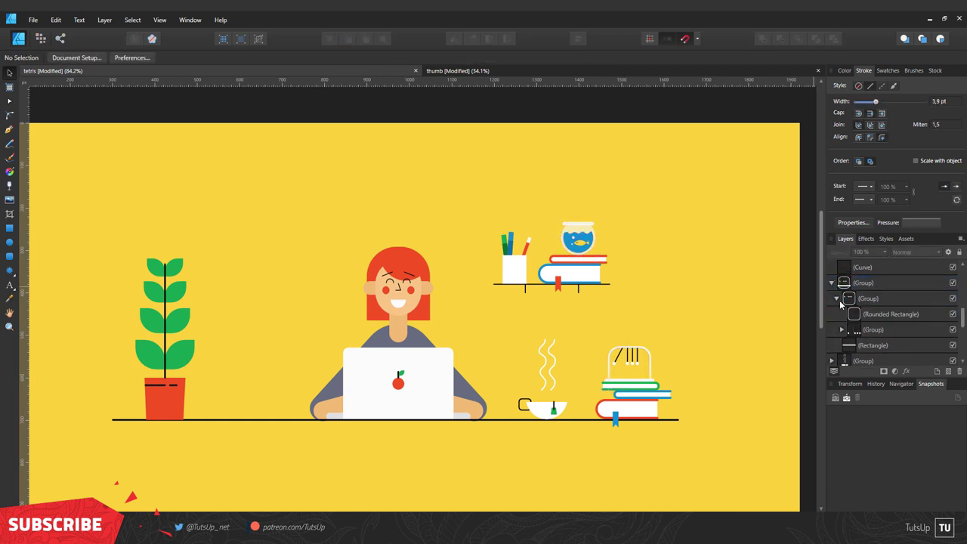
{"action": "left_click", "coordinate": [635, 356]}
{"action": "left_click_drag", "start_coordinate": [638, 355], "coordinate": [666, 356]}
{"action": "scroll", "coordinate": [666, 355], "scroll_direction": "up", "scroll_amount": 5}
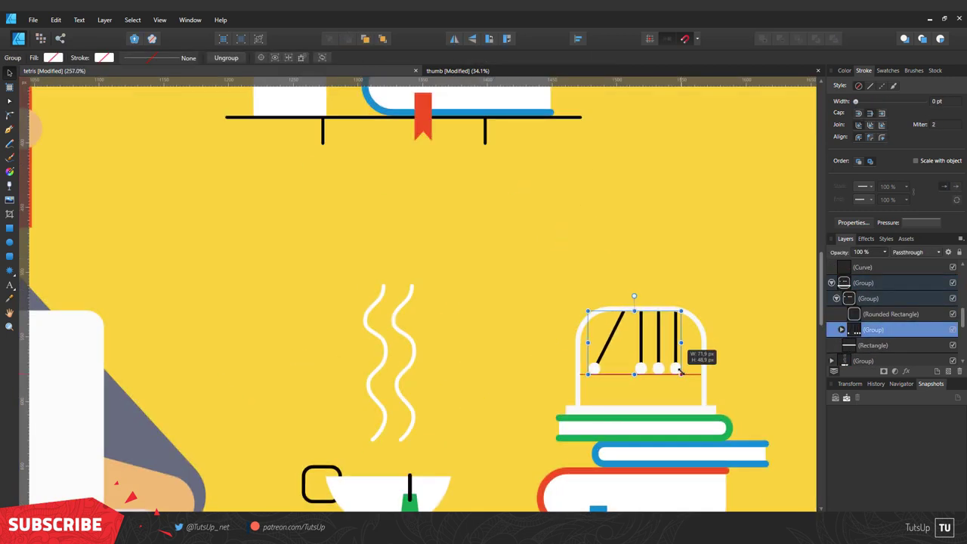
{"action": "scroll", "coordinate": [654, 349], "scroll_direction": "down", "scroll_amount": 4}
{"action": "key", "text": "ctrl+d"}
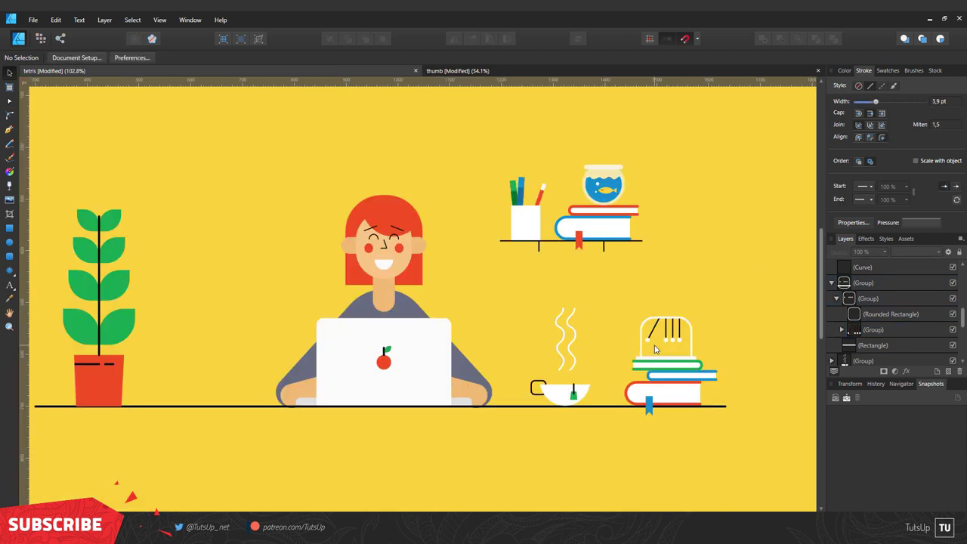
{"action": "scroll", "coordinate": [295, 363], "scroll_direction": "left", "scroll_amount": 2}
{"action": "scroll", "coordinate": [328, 391], "scroll_direction": "left", "scroll_amount": 3}
{"action": "scroll", "coordinate": [323, 406], "scroll_direction": "up", "scroll_amount": 1}
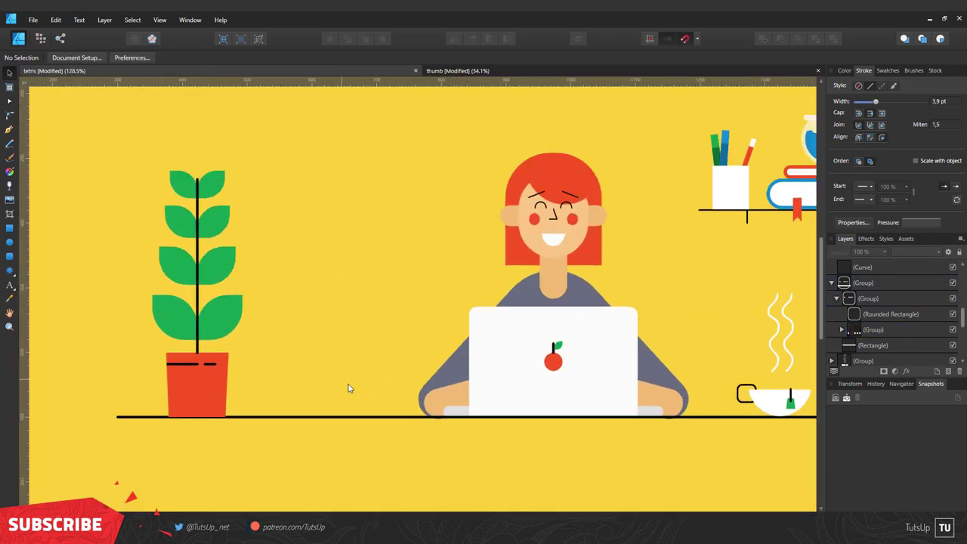
Draw a small rectangle beside the plant as the lamp base and lower its top nodes
{"action": "left_click", "coordinate": [10, 229]}
{"action": "left_click_drag", "start_coordinate": [277, 396], "coordinate": [372, 418]}
{"action": "left_click", "coordinate": [844, 70]}
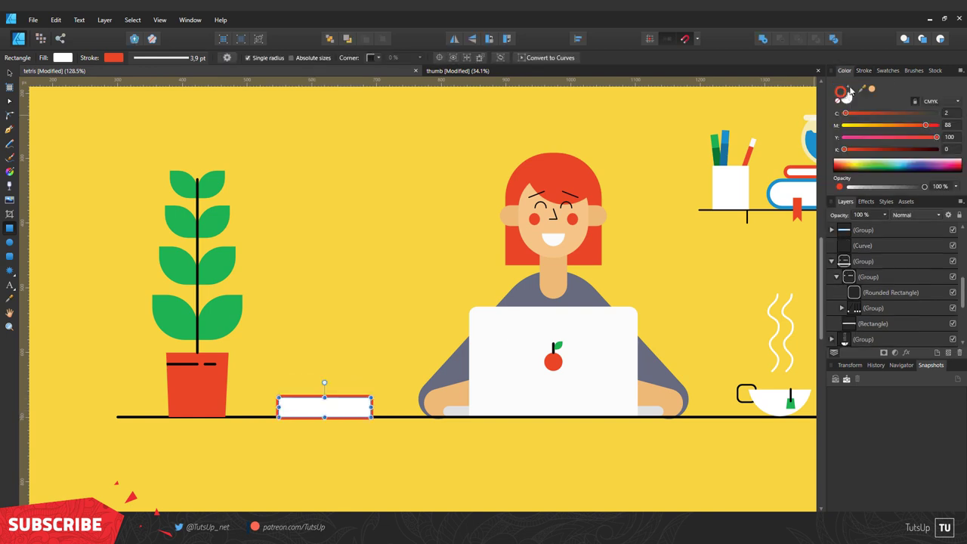
{"action": "left_click", "coordinate": [534, 59]}
{"action": "scroll", "coordinate": [339, 403], "scroll_direction": "up", "scroll_amount": 2}
{"action": "scroll", "coordinate": [356, 412], "scroll_direction": "up", "scroll_amount": 3}
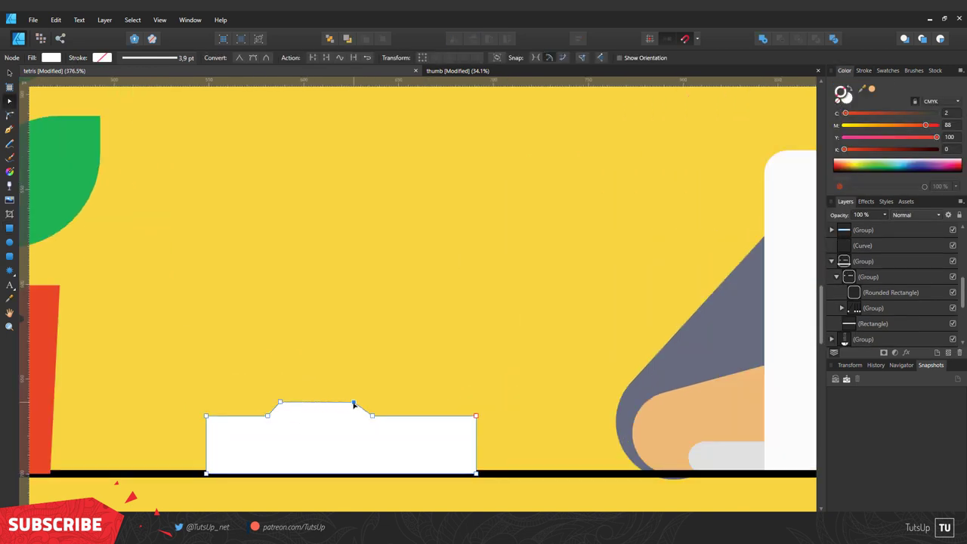
{"action": "left_click_drag", "start_coordinate": [535, 374], "coordinate": [182, 436]}
{"action": "key", "text": "shift+Down"}
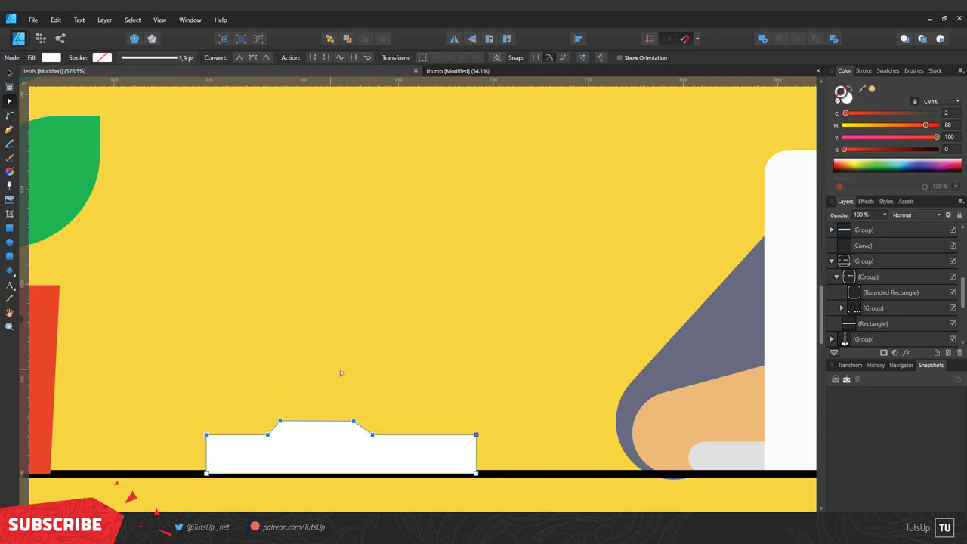
{"action": "scroll", "coordinate": [323, 358], "scroll_direction": "down", "scroll_amount": 5}
Draw the lamp arm path with the Pen tool and make its line thinner
{"action": "key", "text": "p"}
{"action": "scroll", "coordinate": [371, 438], "scroll_direction": "up", "scroll_amount": 2}
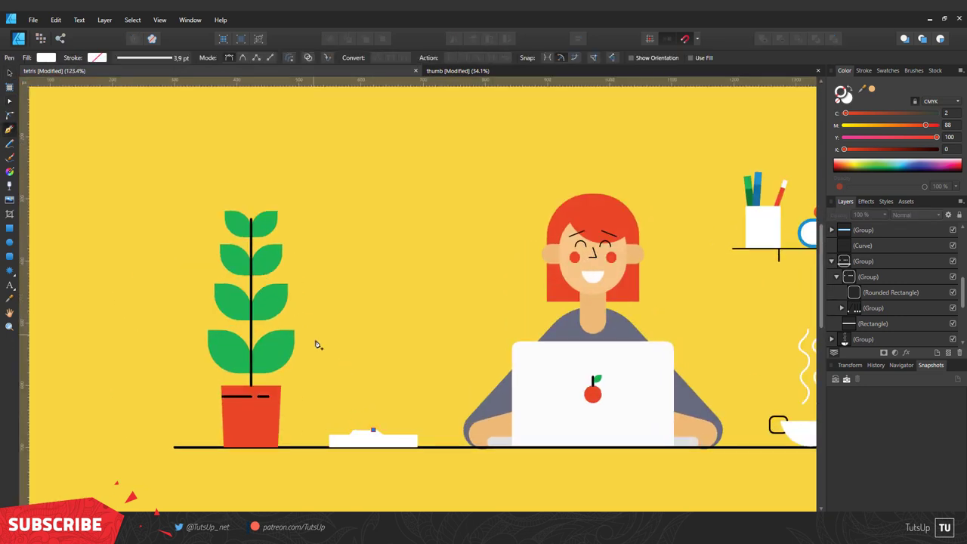
{"action": "left_click", "coordinate": [321, 339]}
{"action": "key", "text": "Escape"}
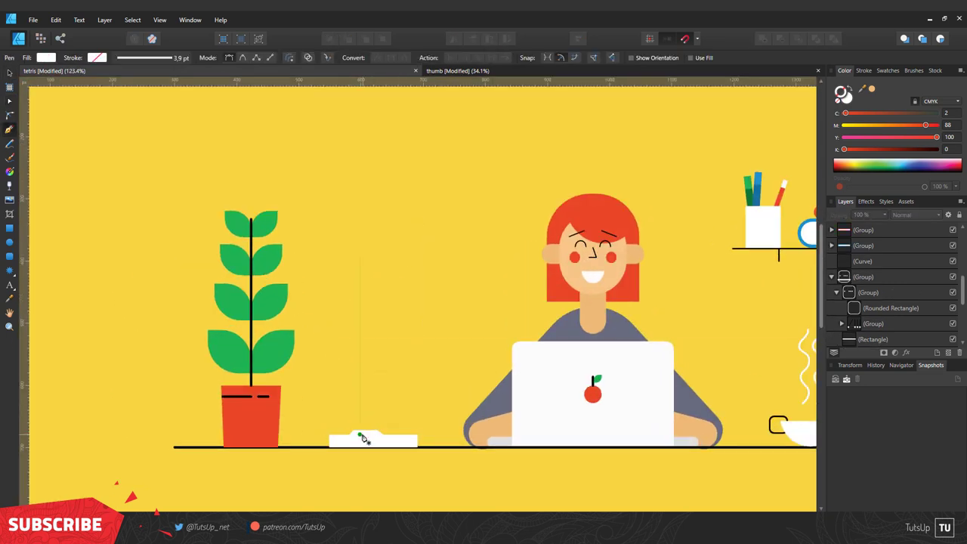
{"action": "scroll", "coordinate": [862, 287], "scroll_direction": "up", "scroll_amount": 5}
{"action": "left_click", "coordinate": [861, 229]}
{"action": "left_click", "coordinate": [864, 70]}
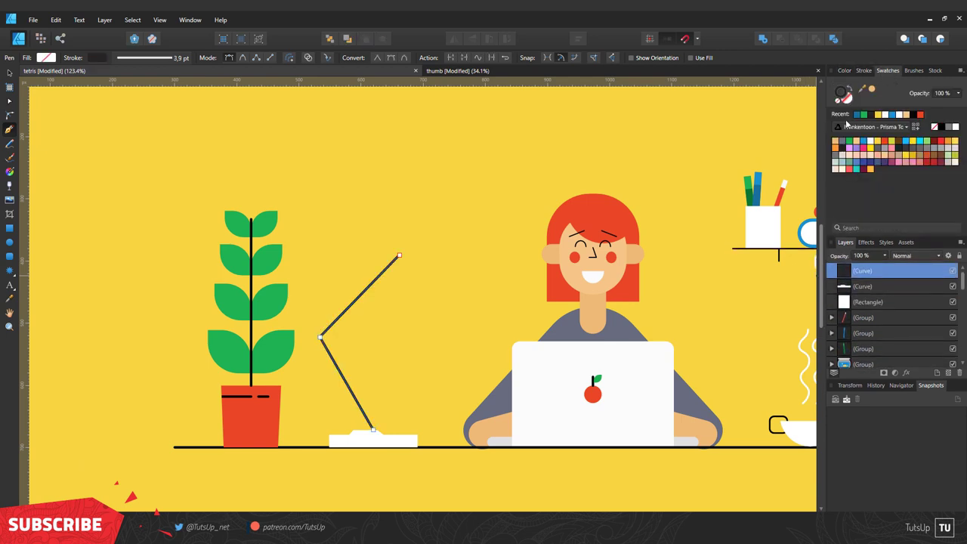
{"action": "left_click_drag", "start_coordinate": [876, 102], "coordinate": [873, 101]}
{"action": "key", "text": "Escape"}
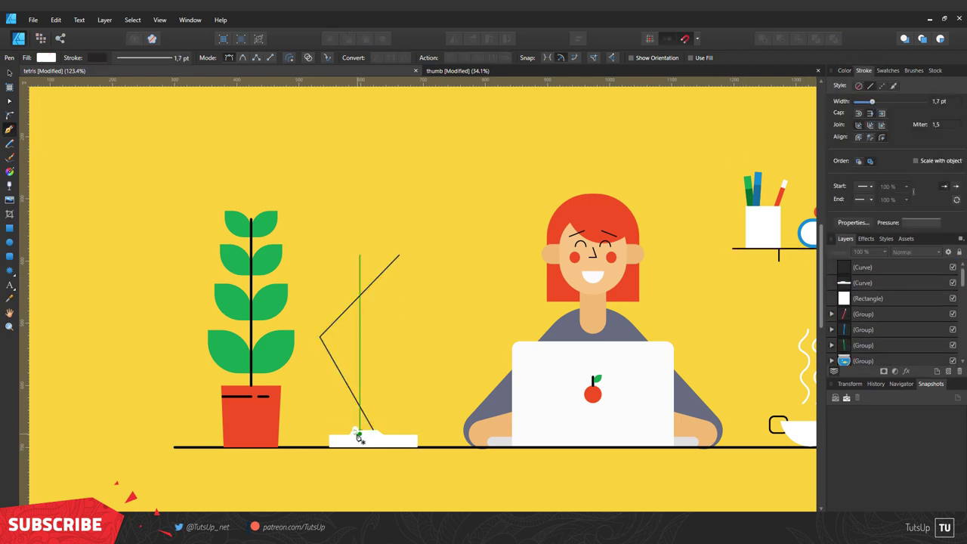
Extend the lamp arm outline and draw a white circle on the elbow joint
{"action": "left_click", "coordinate": [303, 335]}
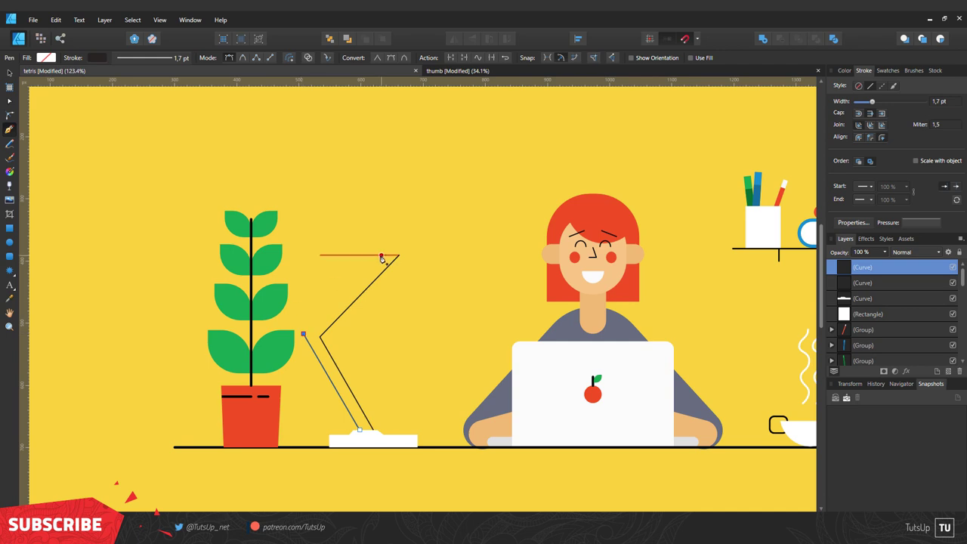
{"action": "left_click", "coordinate": [9, 72]}
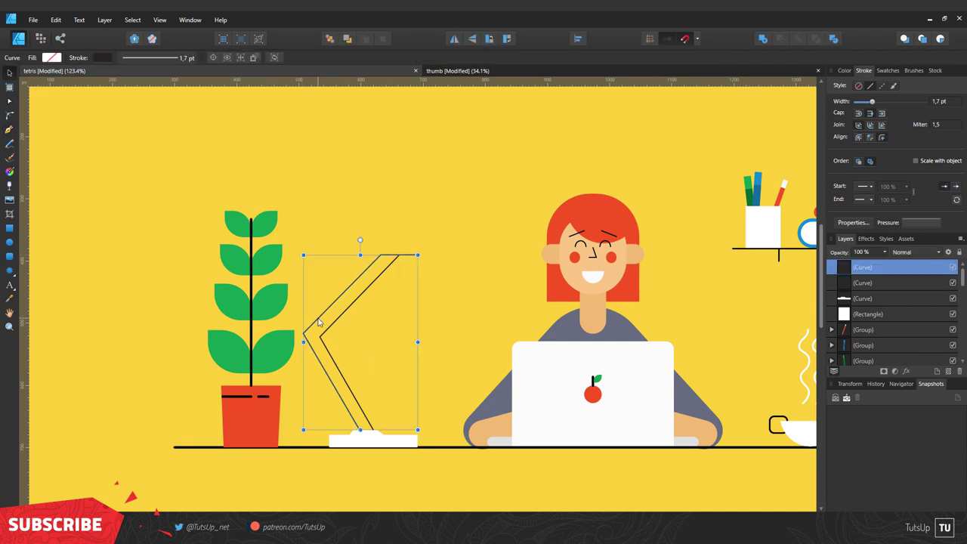
{"action": "left_click", "coordinate": [464, 339]}
{"action": "left_click", "coordinate": [9, 242]}
{"action": "mouse_move", "coordinate": [313, 338]}
{"action": "left_mouse_down"}
{"action": "mouse_move", "coordinate": [332, 321]}
{"action": "mouse_move", "coordinate": [316, 337]}
{"action": "left_mouse_up"}
{"action": "left_click", "coordinate": [844, 70]}
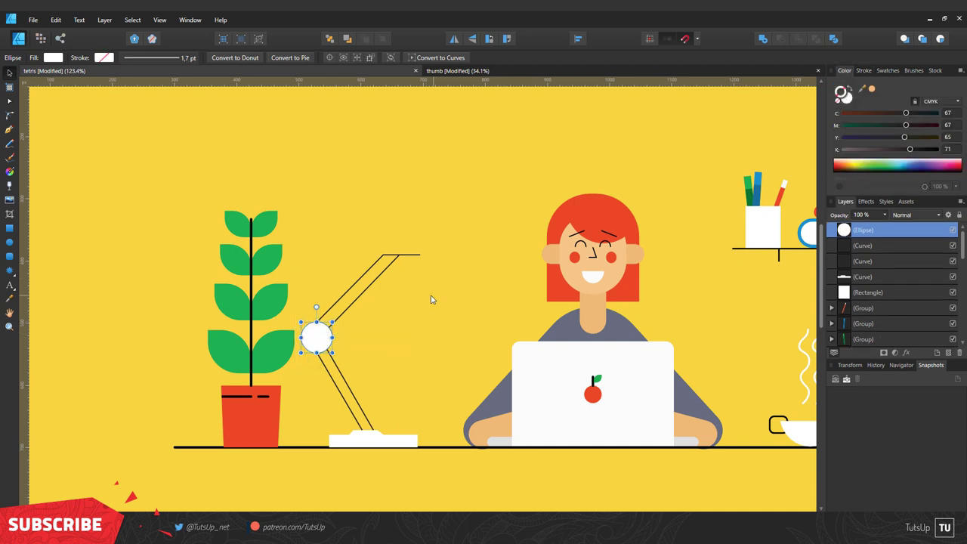
Pen a plus-sign cross inside the lamp's joint circle
{"action": "scroll", "coordinate": [318, 338], "scroll_direction": "up", "scroll_amount": 5}
{"action": "key", "text": "p"}
{"action": "left_click", "coordinate": [275, 329]}
{"action": "left_click", "coordinate": [324, 330]}
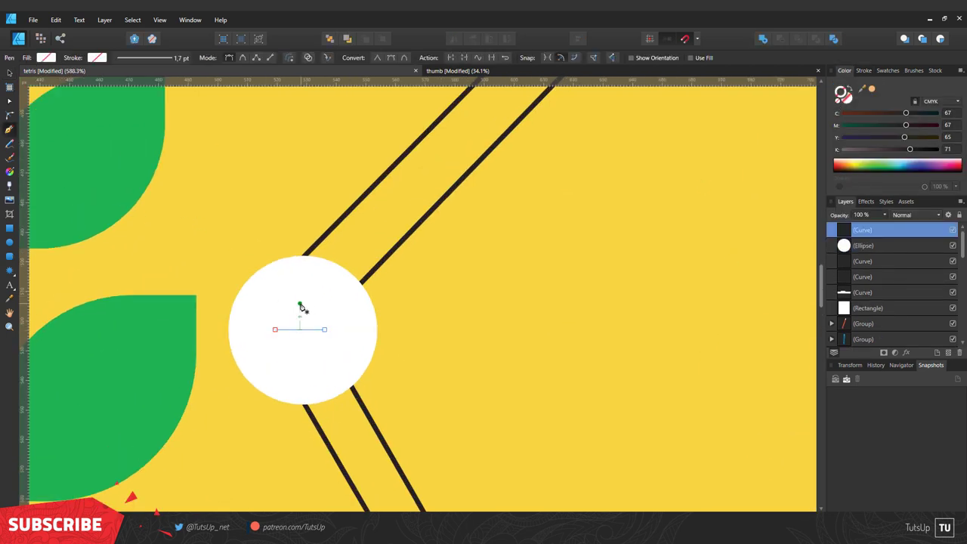
{"action": "left_click", "coordinate": [303, 353]}
{"action": "key", "text": "Escape"}
{"action": "scroll", "coordinate": [533, 281], "scroll_direction": "down", "scroll_amount": 5}
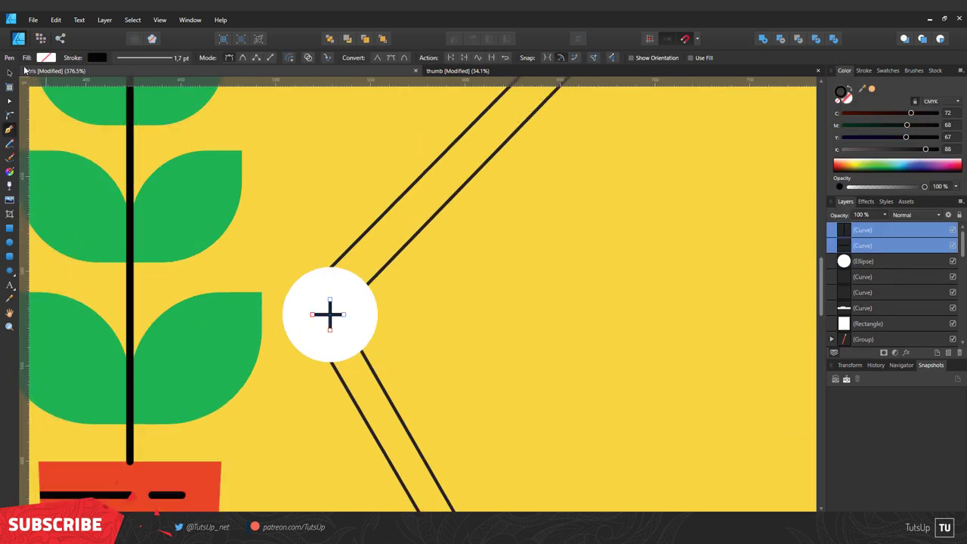
{"action": "key", "text": "v"}
Make a blue, outline-free half-dome lamp shade by subtracting a rectangle from a circle
{"action": "scroll", "coordinate": [534, 280], "scroll_direction": "right", "scroll_amount": 5}
{"action": "key", "text": "m"}
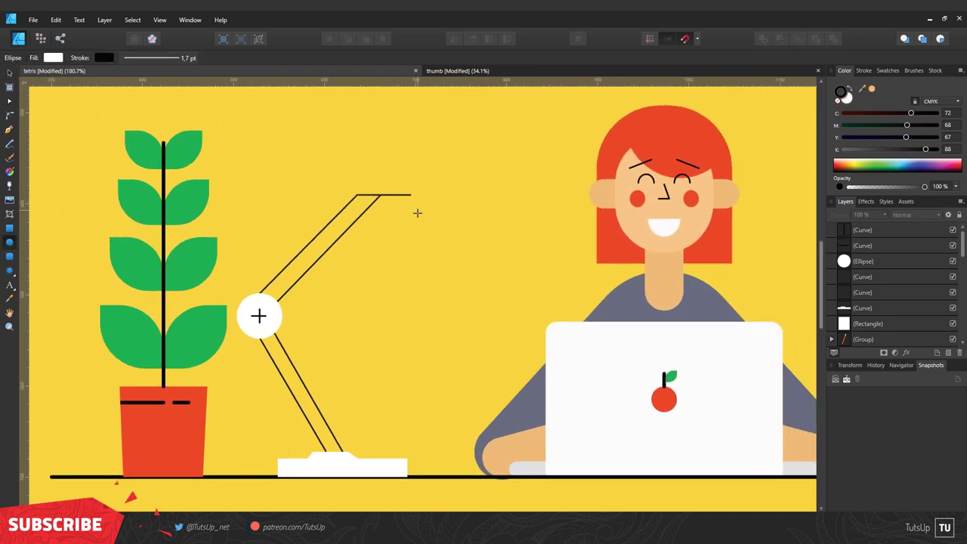
{"action": "left_click_drag", "start_coordinate": [372, 276], "coordinate": [451, 198]}
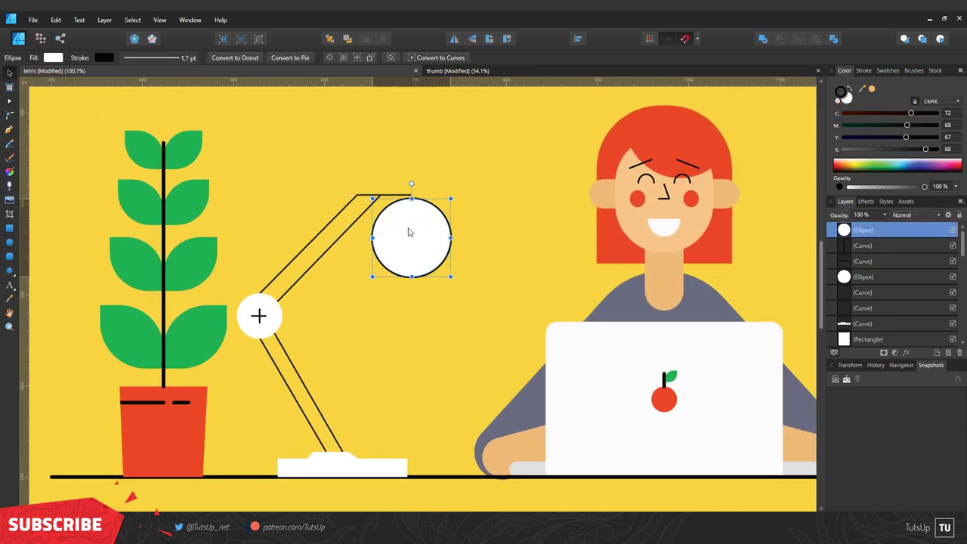
{"action": "left_click", "coordinate": [10, 130]}
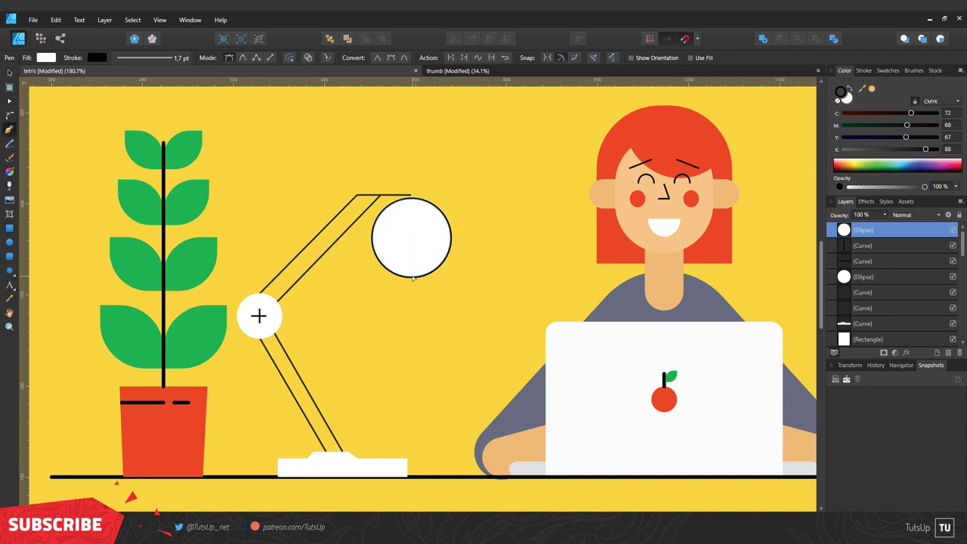
{"action": "key", "text": "v"}
{"action": "key", "text": "m"}
{"action": "left_click_drag", "start_coordinate": [465, 237], "coordinate": [359, 293]}
{"action": "left_click", "coordinate": [10, 73]}
{"action": "left_click", "coordinate": [863, 246], "text": "shift"}
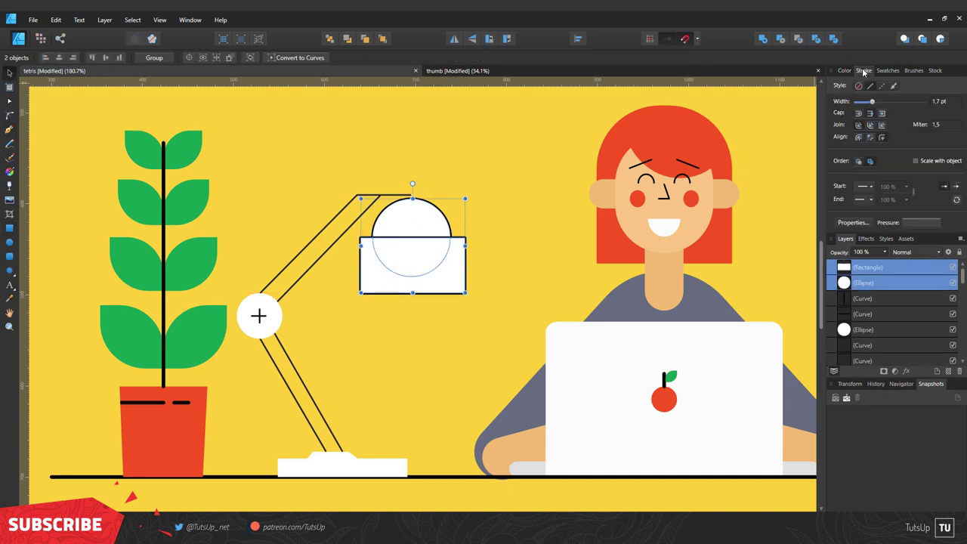
{"action": "left_click", "coordinate": [780, 38]}
{"action": "left_click", "coordinate": [888, 70]}
{"action": "left_click", "coordinate": [863, 147]}
Add a small blue cap atop the shade, a pull-cord knob, and the cord behind the shade
{"action": "key", "text": "m"}
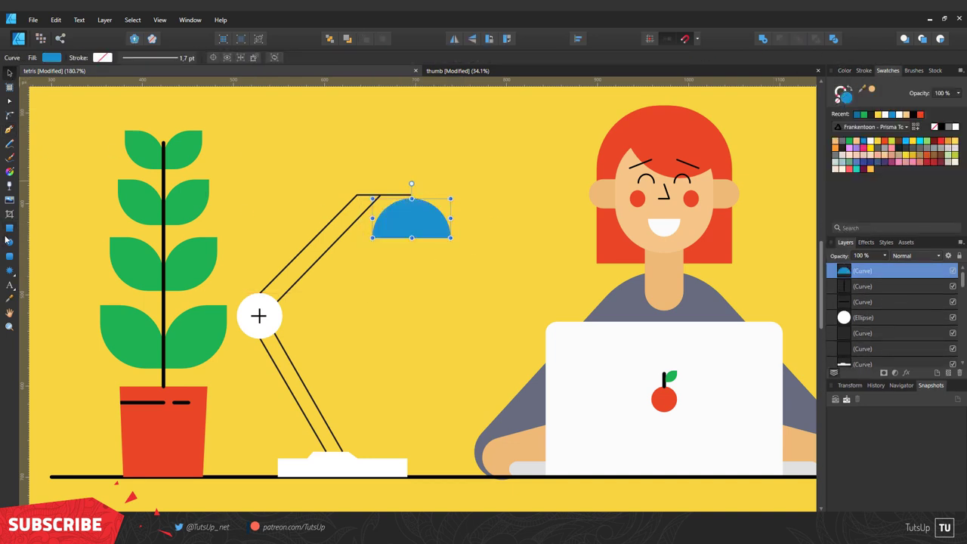
{"action": "scroll", "coordinate": [412, 220], "scroll_direction": "up", "scroll_amount": 2}
{"action": "left_click_drag", "start_coordinate": [386, 153], "coordinate": [412, 166]}
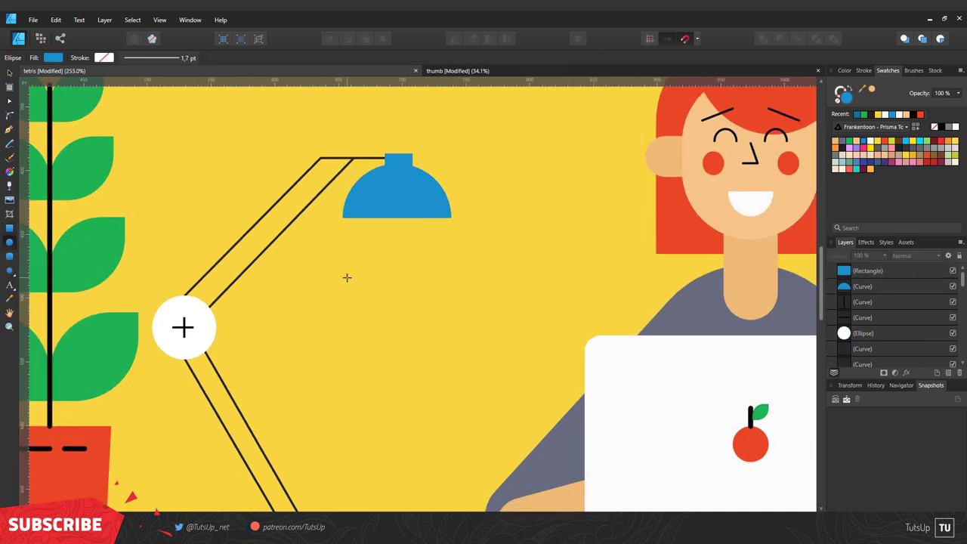
{"action": "left_click_drag", "start_coordinate": [353, 270], "coordinate": [352, 270]}
{"action": "key", "text": "p"}
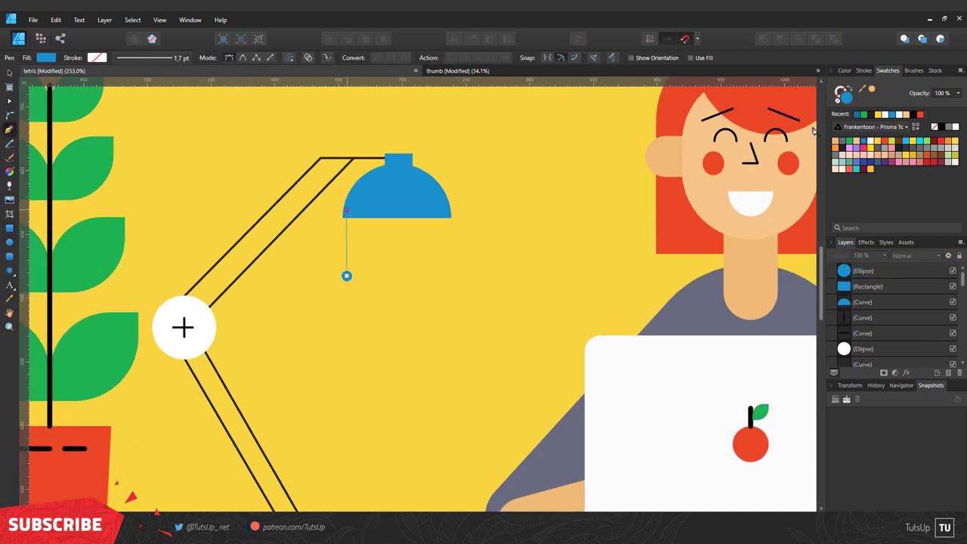
{"action": "key", "text": "ctrl+bracketleft"}
{"action": "key", "text": "ctrl+bracketleft"}
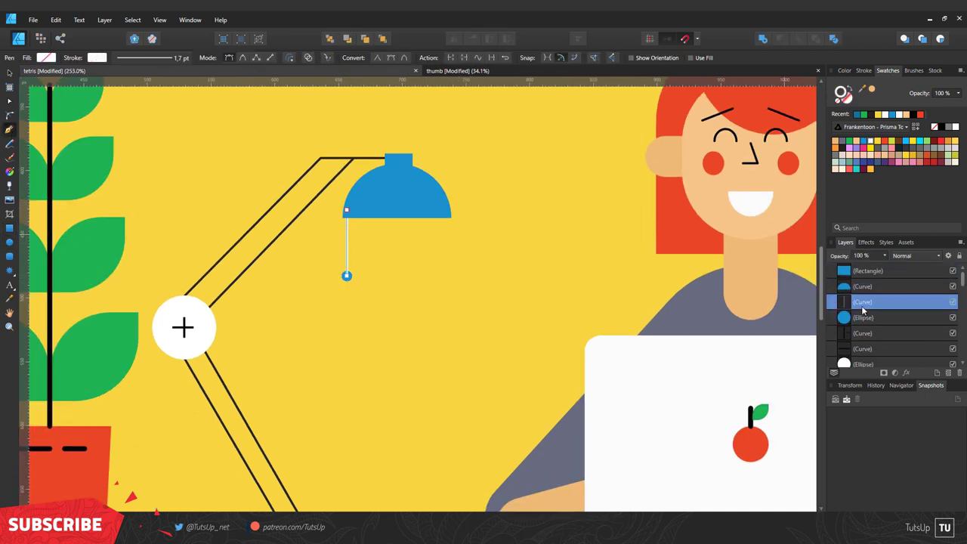
{"action": "key", "text": "ctrl+bracketleft"}
{"action": "key", "text": "ctrl+d"}
Draw a white bulb ellipse under the shade, layered beneath it
{"action": "left_click", "coordinate": [10, 242]}
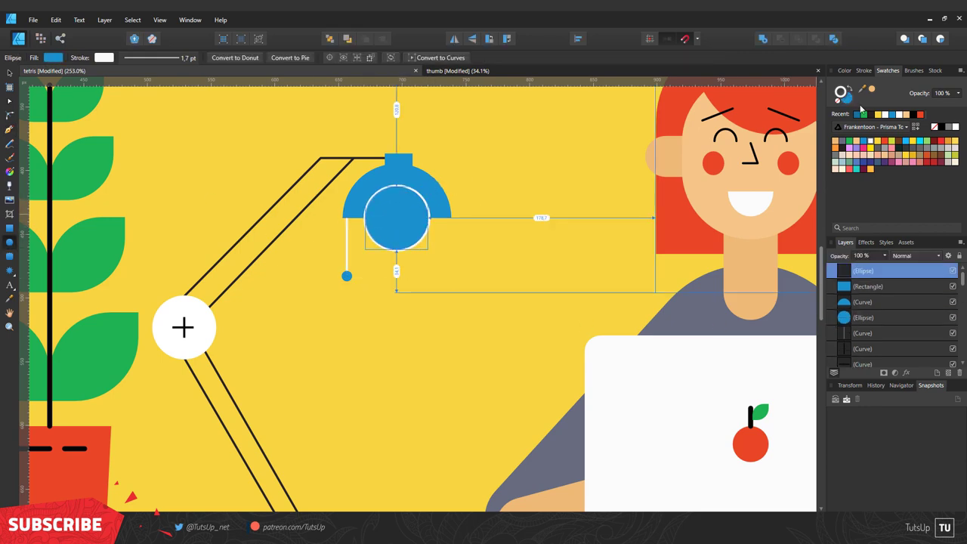
{"action": "left_click_drag", "start_coordinate": [396, 218], "coordinate": [428, 250]}
{"action": "left_click_drag", "start_coordinate": [862, 271], "coordinate": [830, 310]}
{"action": "scroll", "coordinate": [455, 270], "scroll_direction": "down", "scroll_amount": 5}
{"action": "scroll", "coordinate": [428, 264], "scroll_direction": "down", "scroll_amount": 1}
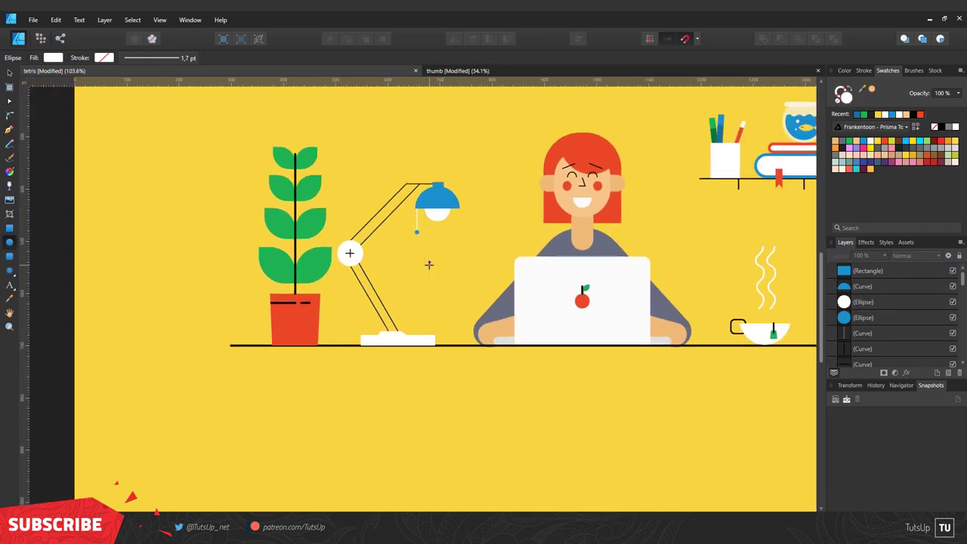
{"action": "scroll", "coordinate": [454, 268], "scroll_direction": "up", "scroll_amount": 2}
Pen a white light-cone triangle to the desk at 25% opacity, placed behind the lamp
{"action": "key", "text": "p"}
{"action": "left_click", "coordinate": [340, 370]}
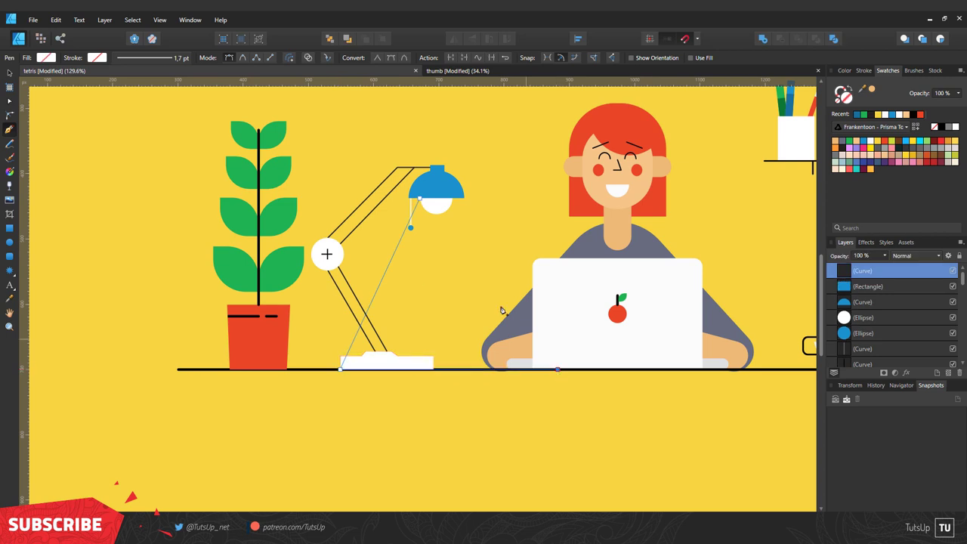
{"action": "left_click", "coordinate": [899, 114]}
{"action": "left_click", "coordinate": [845, 70]}
{"action": "left_click_drag", "start_coordinate": [945, 187], "coordinate": [868, 187]}
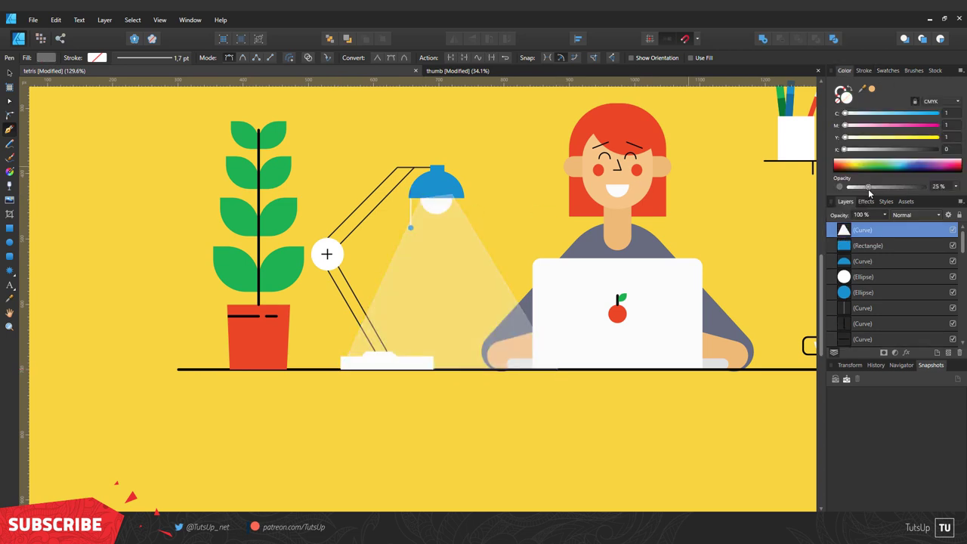
{"action": "left_click_drag", "start_coordinate": [861, 229], "coordinate": [843, 307]}
Group all lamp parts, including the shade cap, and reorder the group in the layers
{"action": "left_click", "coordinate": [869, 339]}
{"action": "left_click", "coordinate": [863, 230], "text": "shift"}
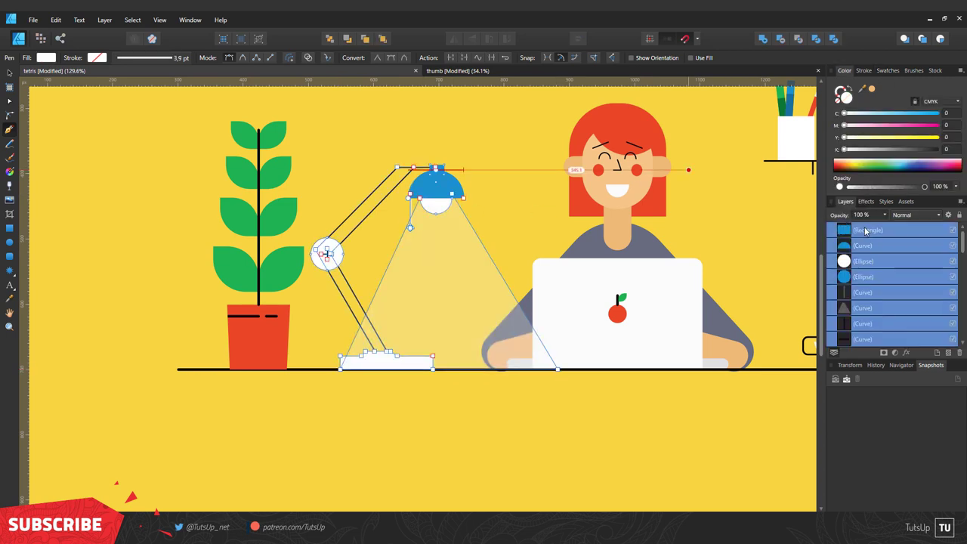
{"action": "key", "text": "ctrl+g"}
{"action": "left_click_drag", "start_coordinate": [867, 230], "coordinate": [873, 284]}
{"action": "left_click", "coordinate": [10, 73]}
{"action": "left_click_drag", "start_coordinate": [827, 315], "coordinate": [827, 318]}
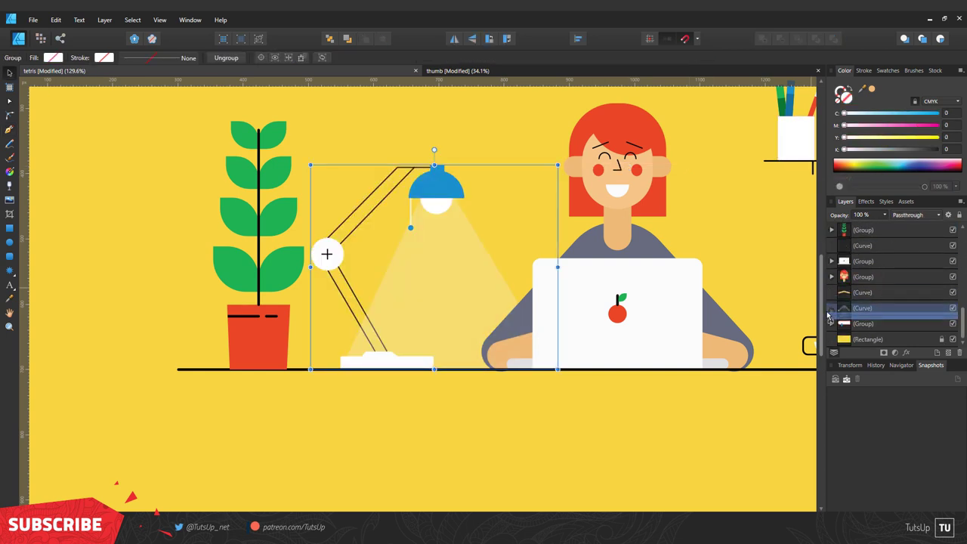
{"action": "left_click", "coordinate": [627, 404]}
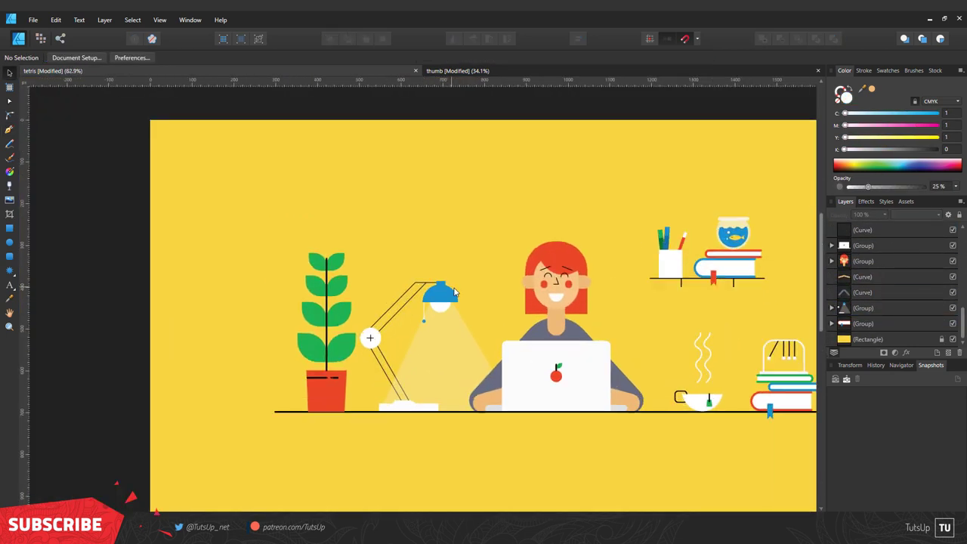
Draw a white clock face with pen-drawn hands above the lamp, then group the whole scene
{"action": "key", "text": "m"}
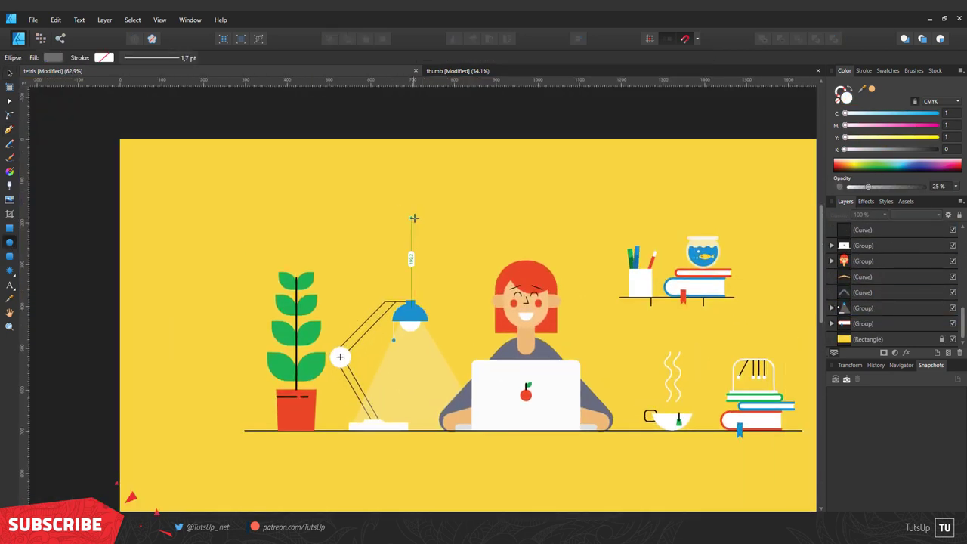
{"action": "left_click_drag", "start_coordinate": [385, 205], "coordinate": [446, 267]}
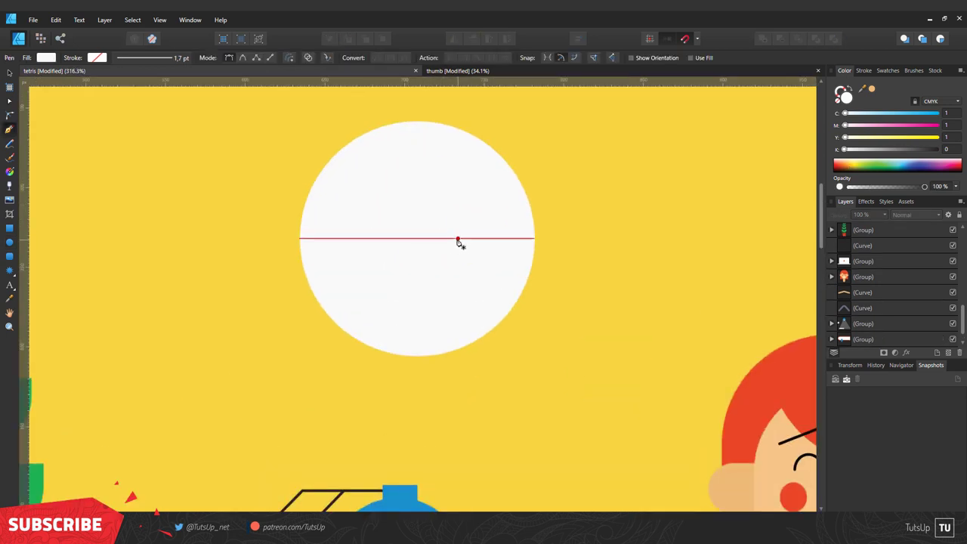
{"action": "left_click", "coordinate": [416, 238]}
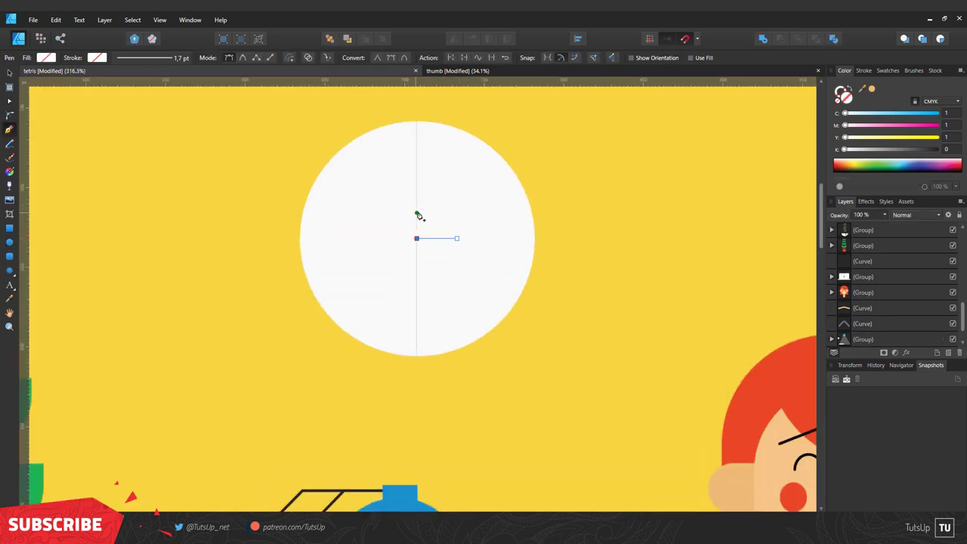
{"action": "left_click", "coordinate": [427, 163]}
{"action": "left_click", "coordinate": [452, 265]}
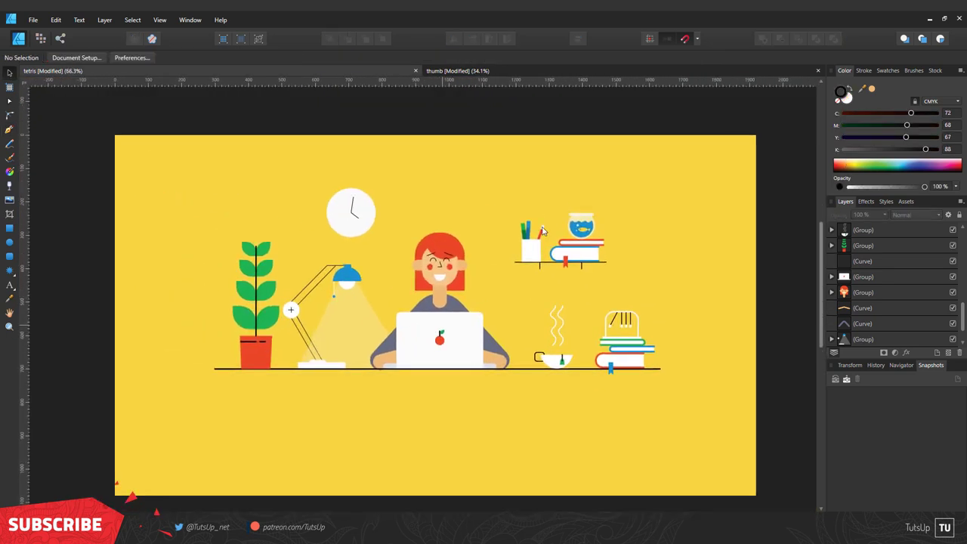
{"action": "key", "text": "ctrl+g"}
{"action": "key", "text": "ctrl+d"}
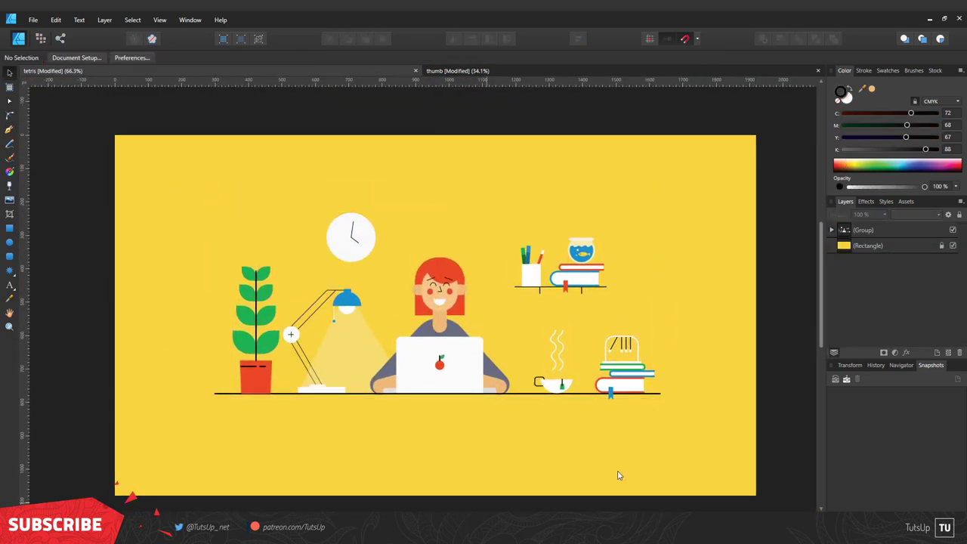